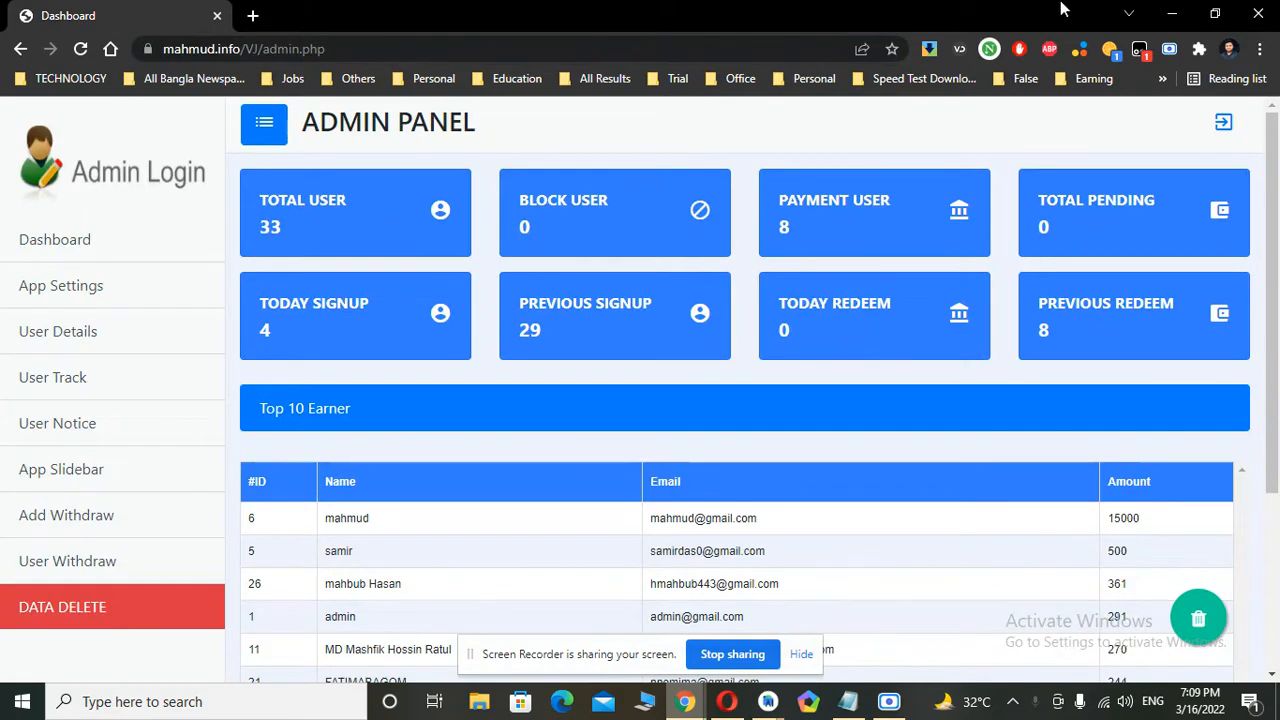
# Step: Switch to the Opera browser and open the bookmarked Unity monetization dashboard in a new tab
pyautogui.click(1155, 14)
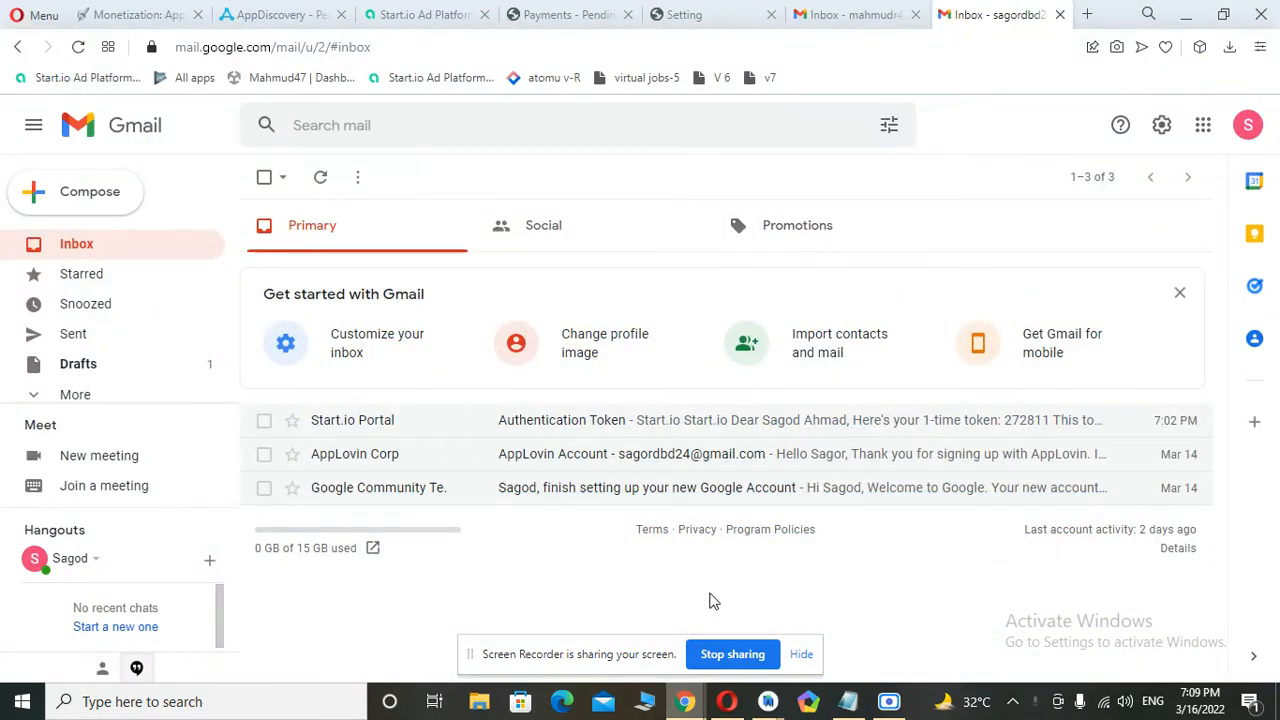
pyautogui.moveTo(730, 705)
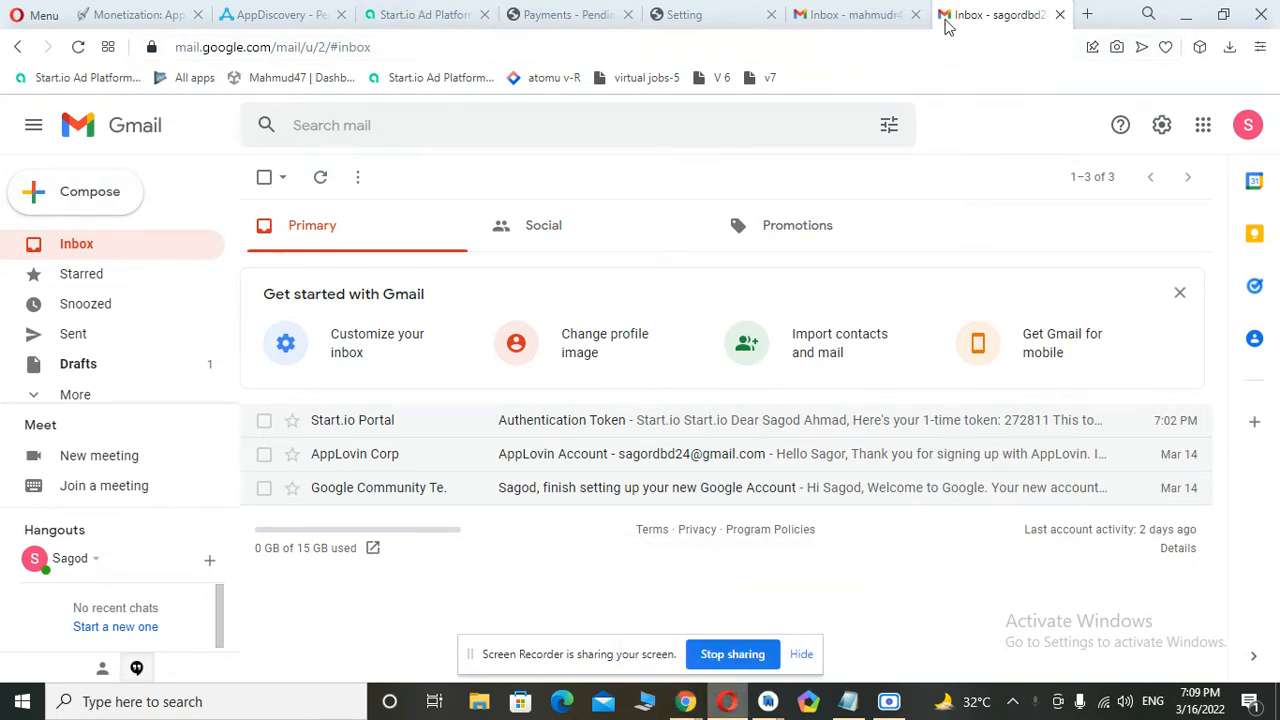
pyautogui.click(1087, 15)
pyautogui.click(266, 84)
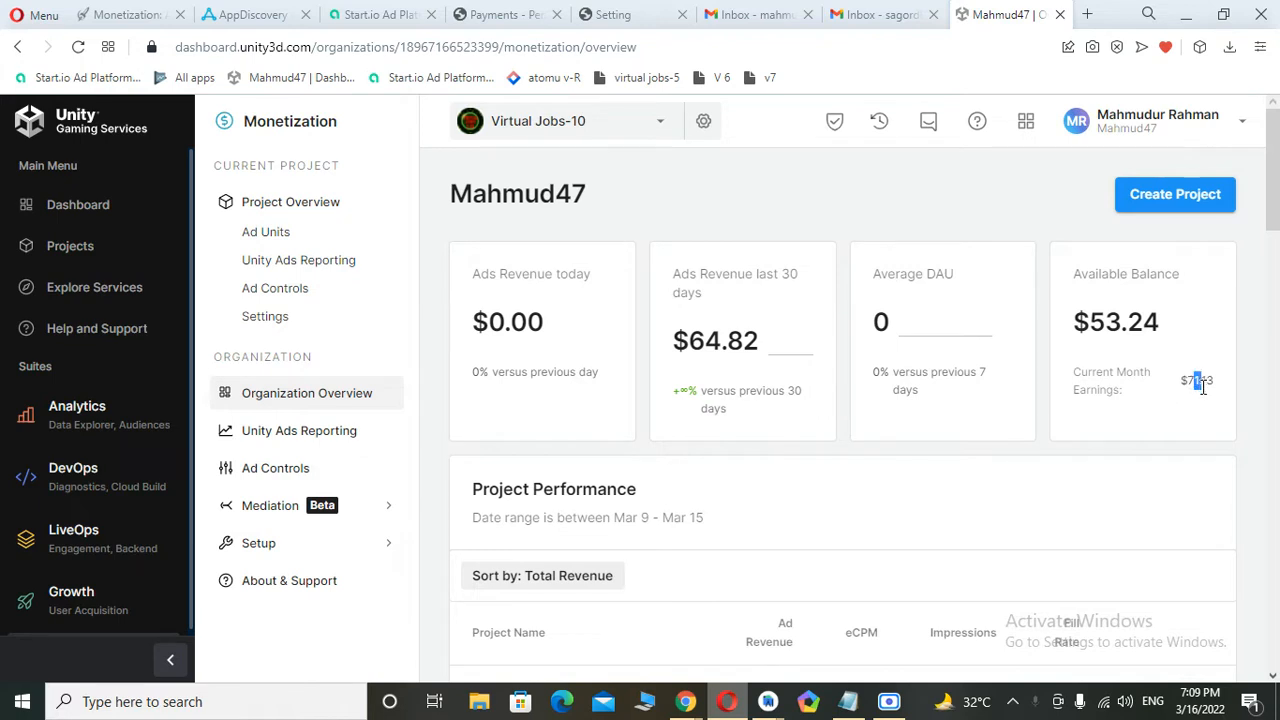
# Step: Highlight the current month earnings and the available balance on the organization overview
pyautogui.click(1202, 387)
pyautogui.moveTo(1118, 325); pyautogui.dragTo(1087, 326)
pyautogui.click(1094, 394)
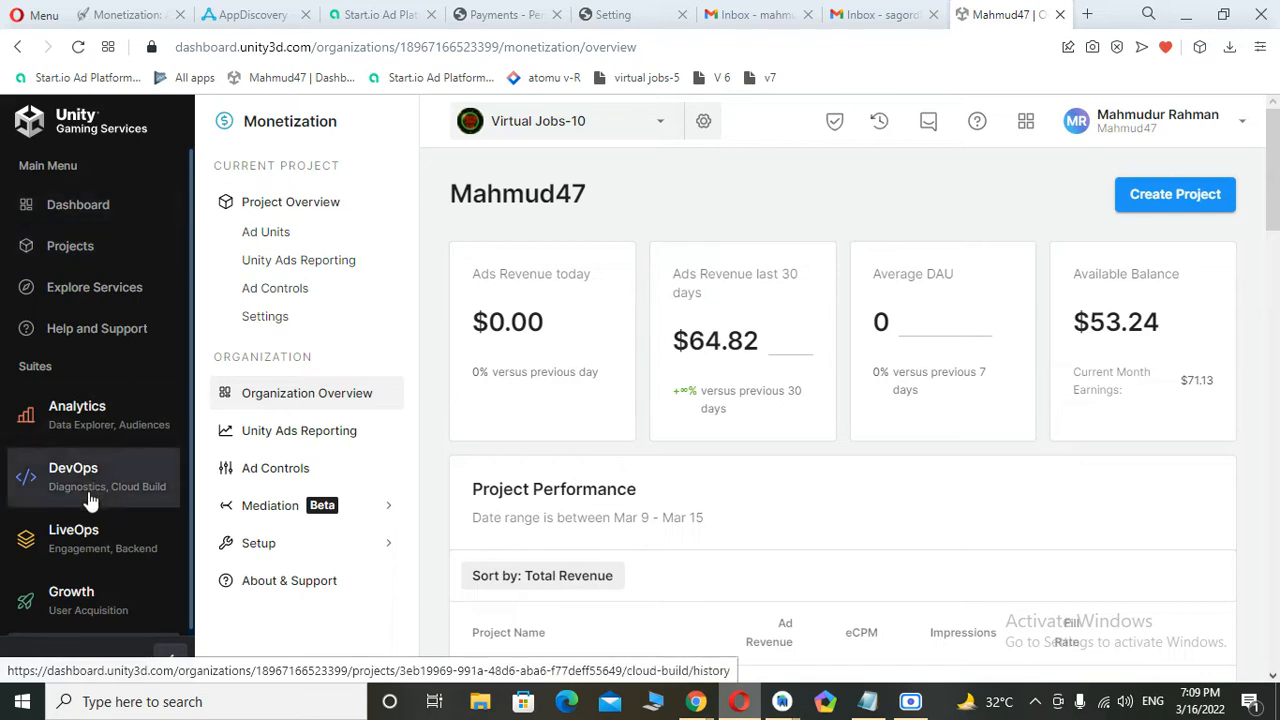
# Step: Open the organization's Unity Ads Reporting and filter the report to the custom range Mar 10 2022 to Mar 11 2022
pyautogui.click(320, 432)
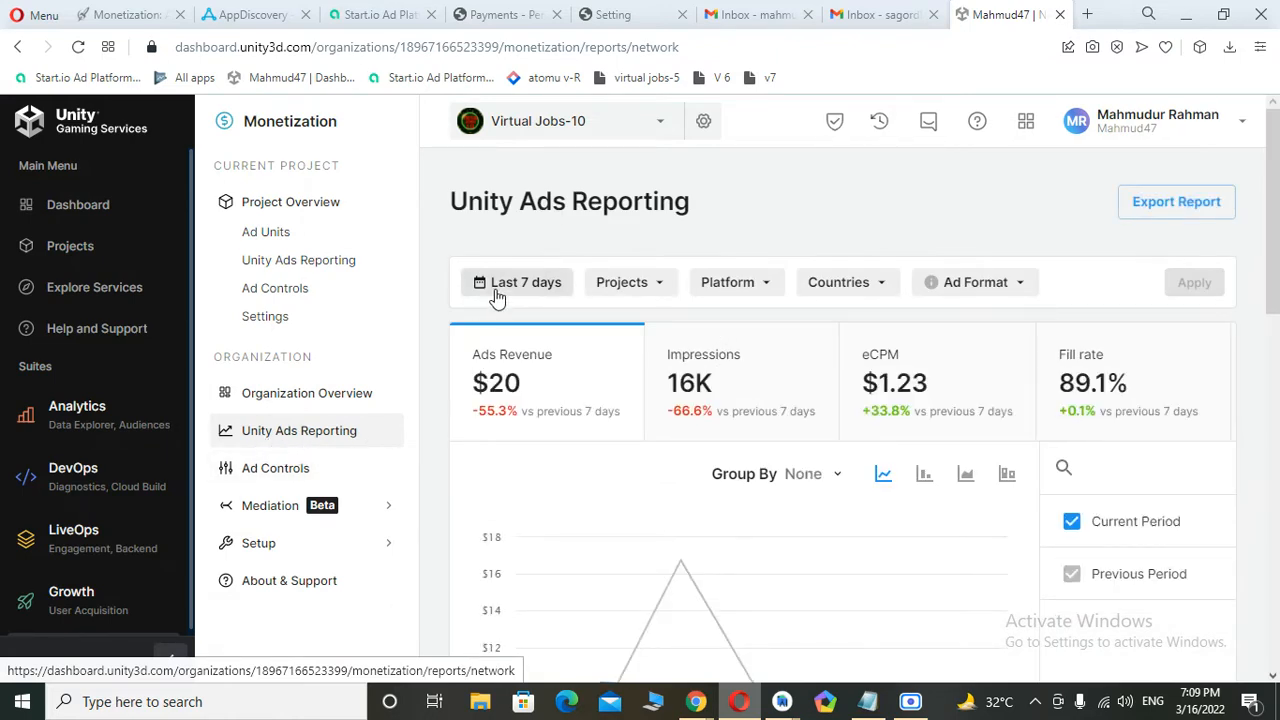
pyautogui.click(498, 288)
pyautogui.click(488, 585)
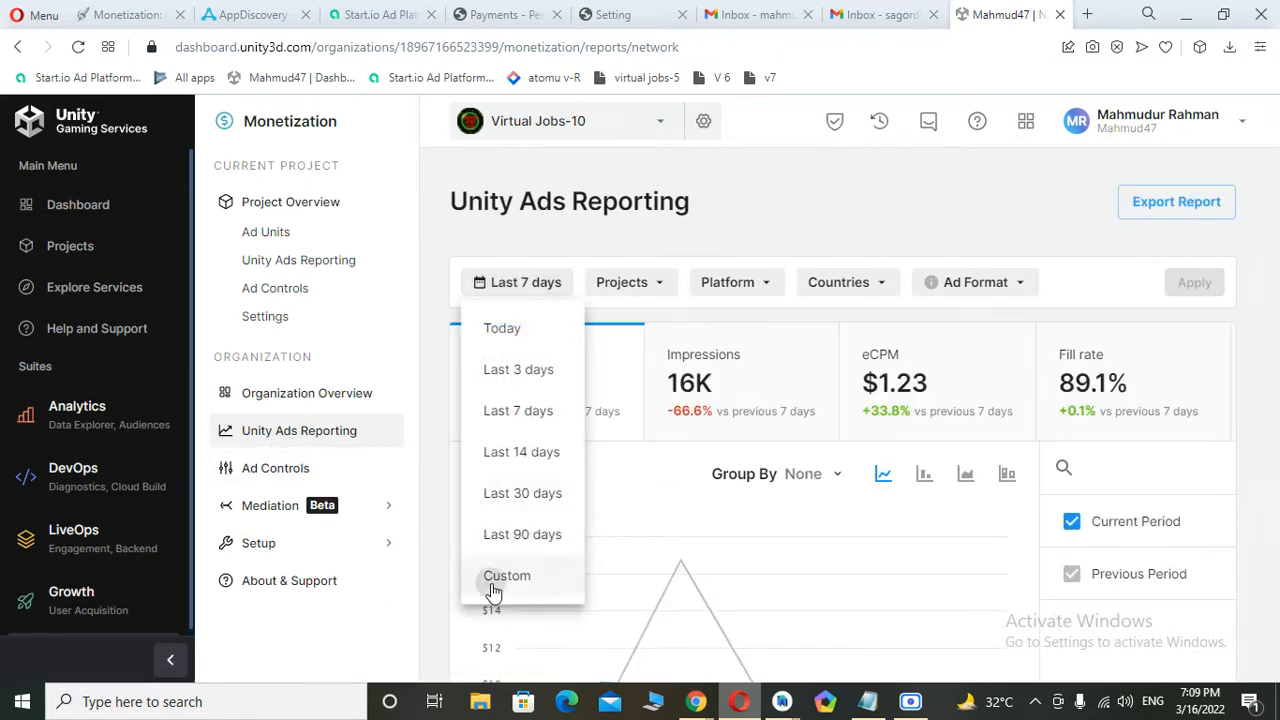
pyautogui.click(652, 472)
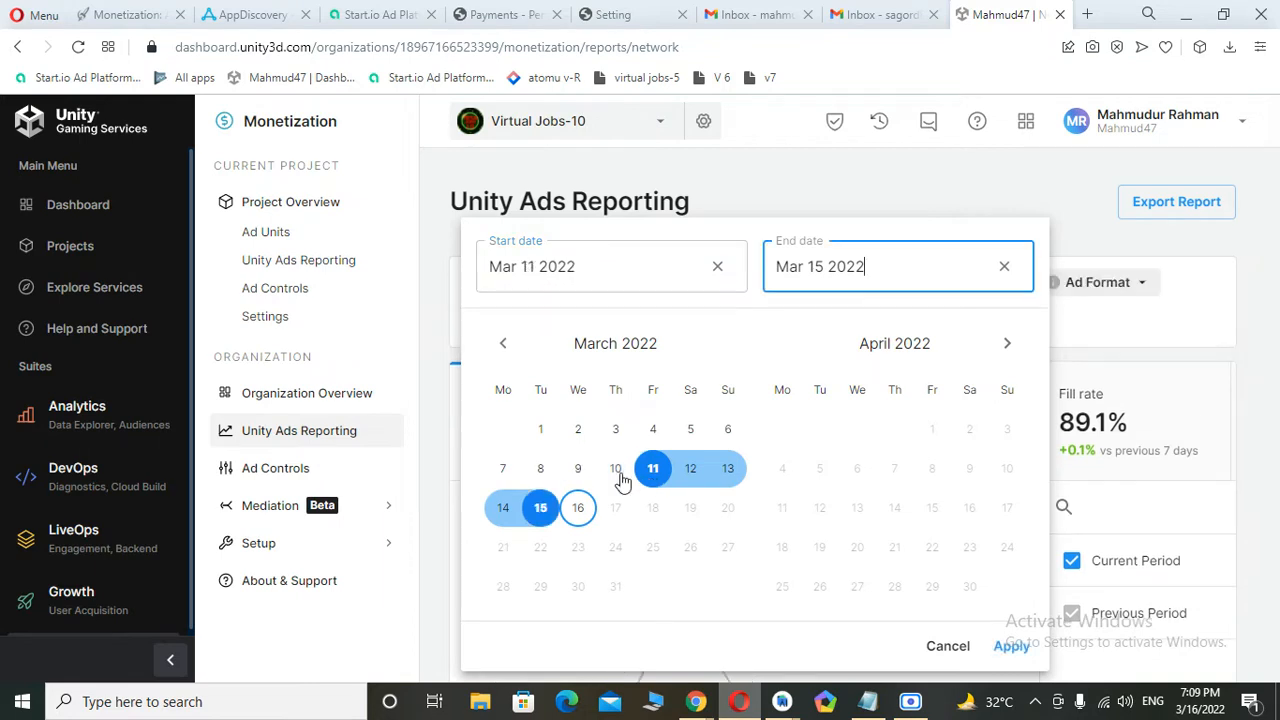
pyautogui.click(615, 470)
pyautogui.click(655, 479)
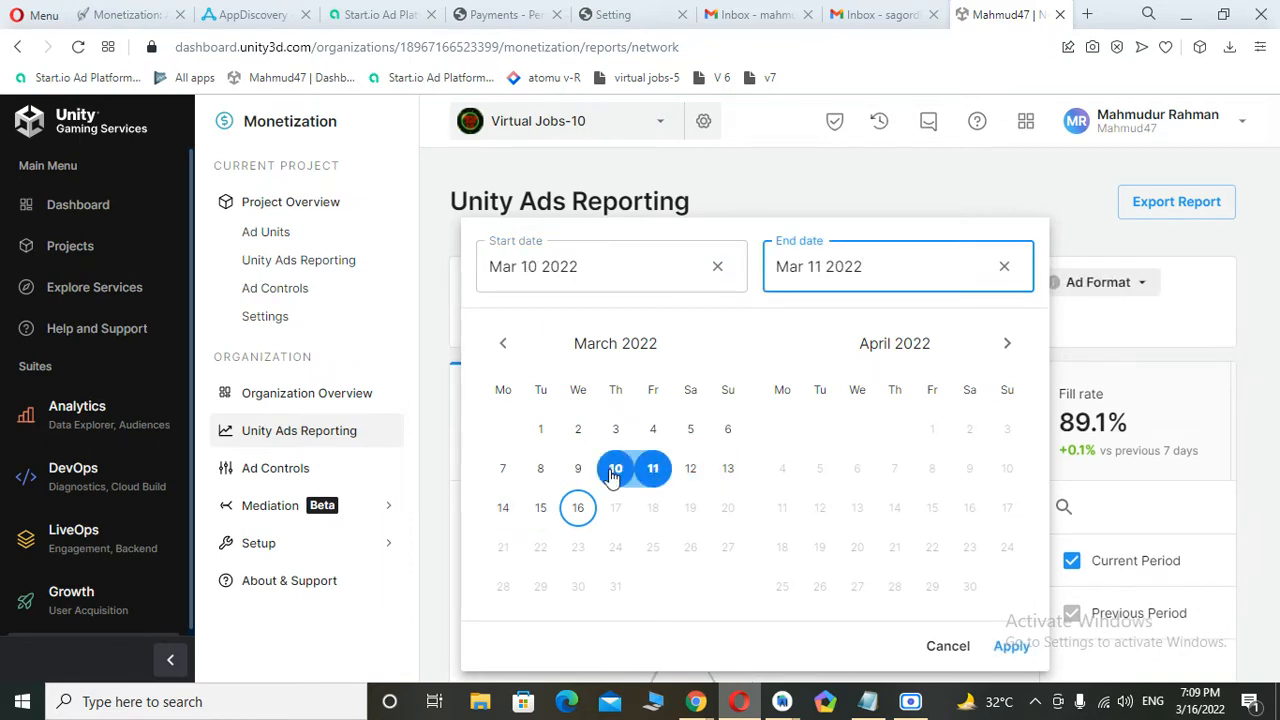
pyautogui.click(1012, 646)
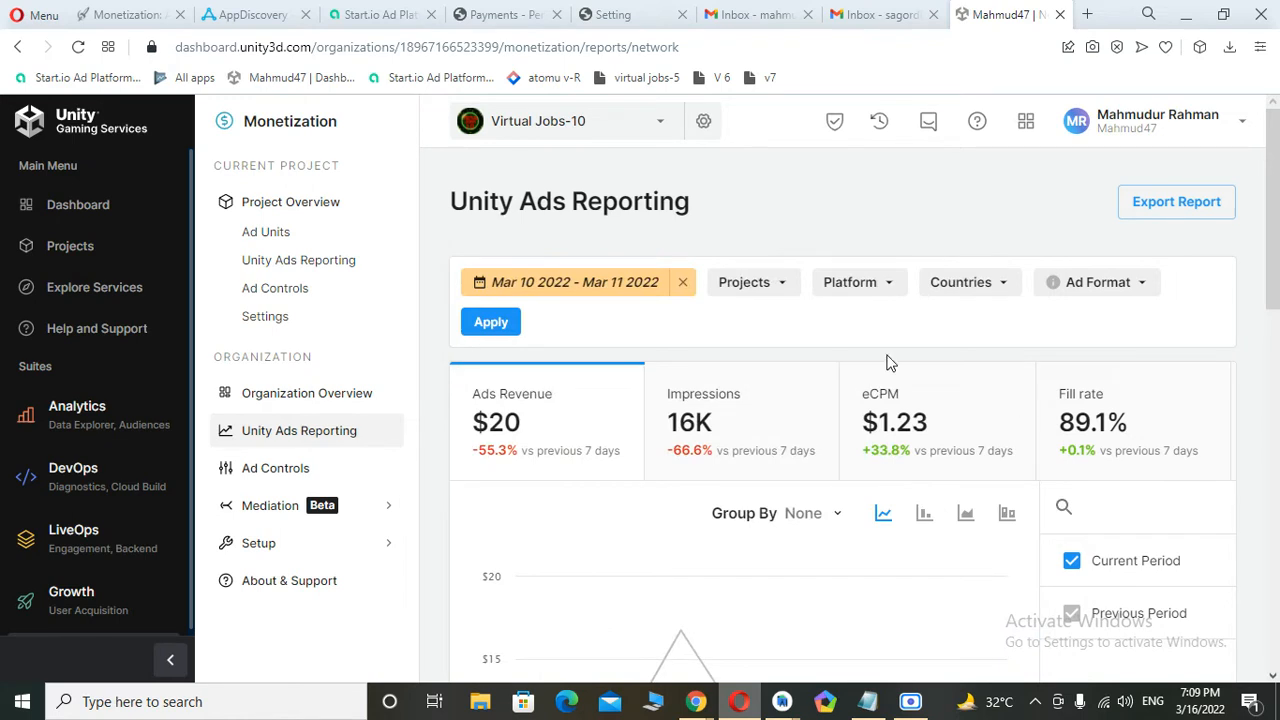
pyautogui.click(512, 330)
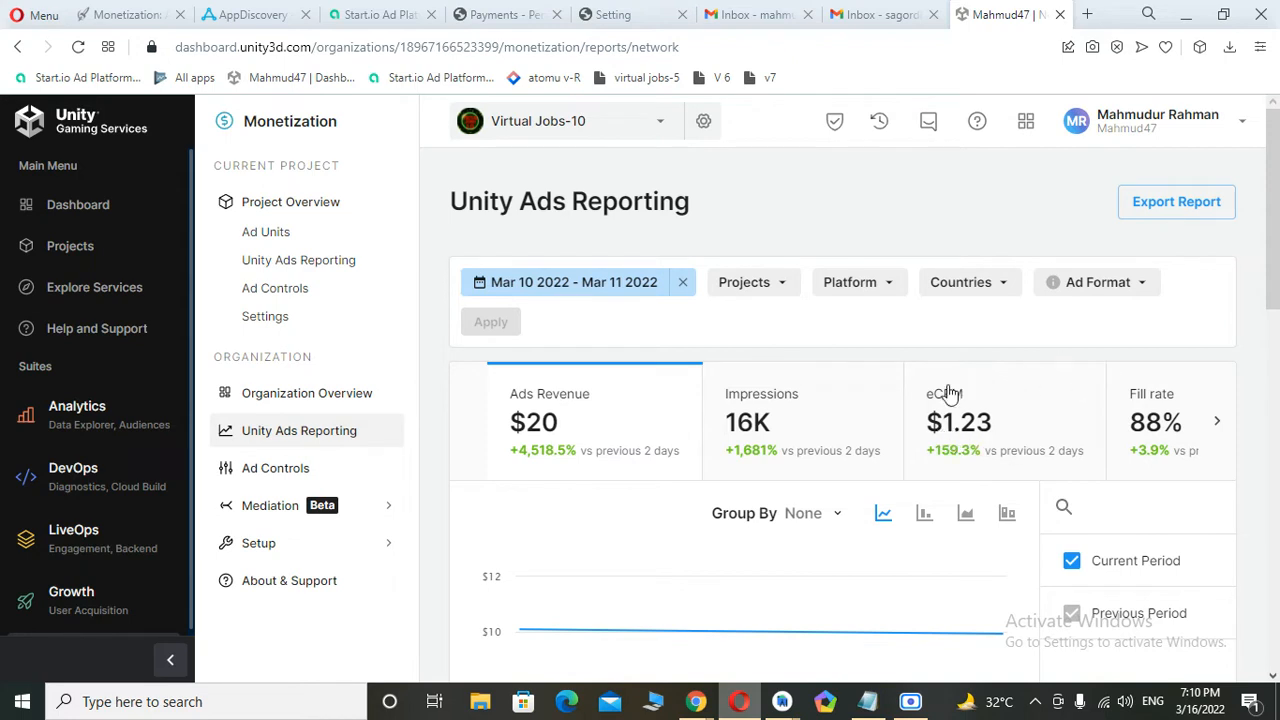
# Step: Narrow the ads report to the single day Mar 11 2022 and apply the filter
pyautogui.click(578, 290)
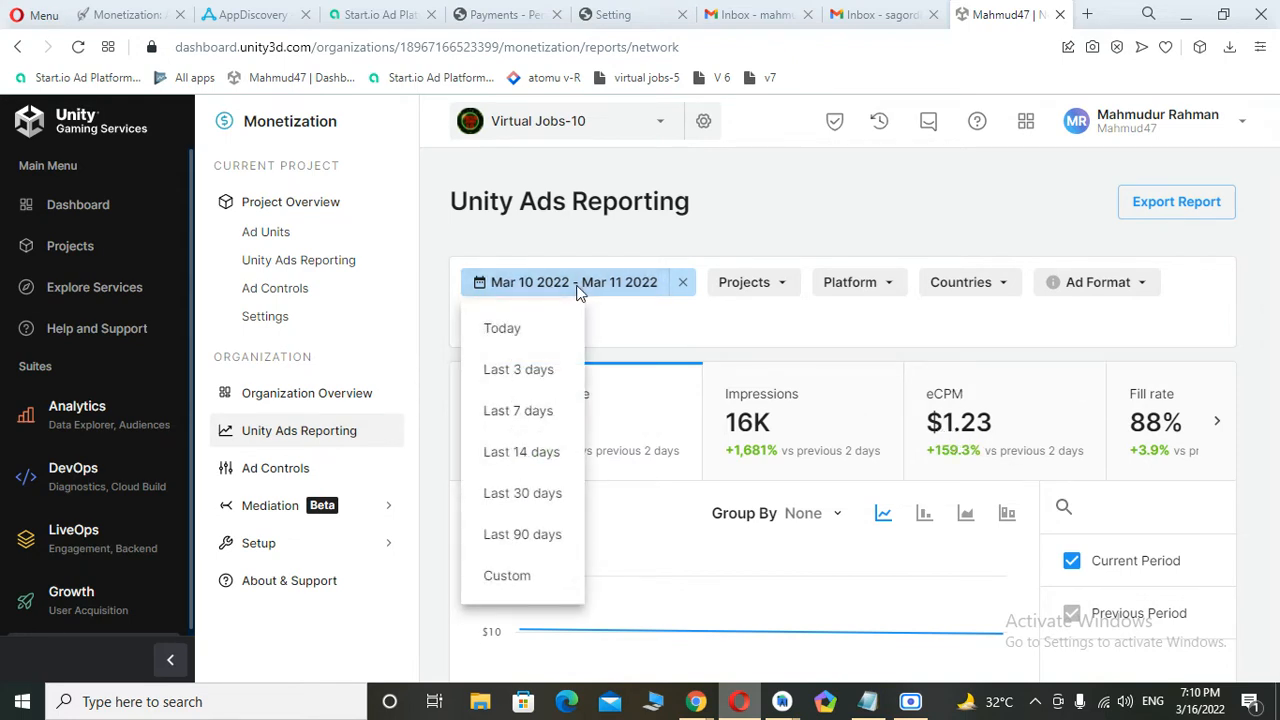
pyautogui.click(510, 588)
pyautogui.click(653, 472)
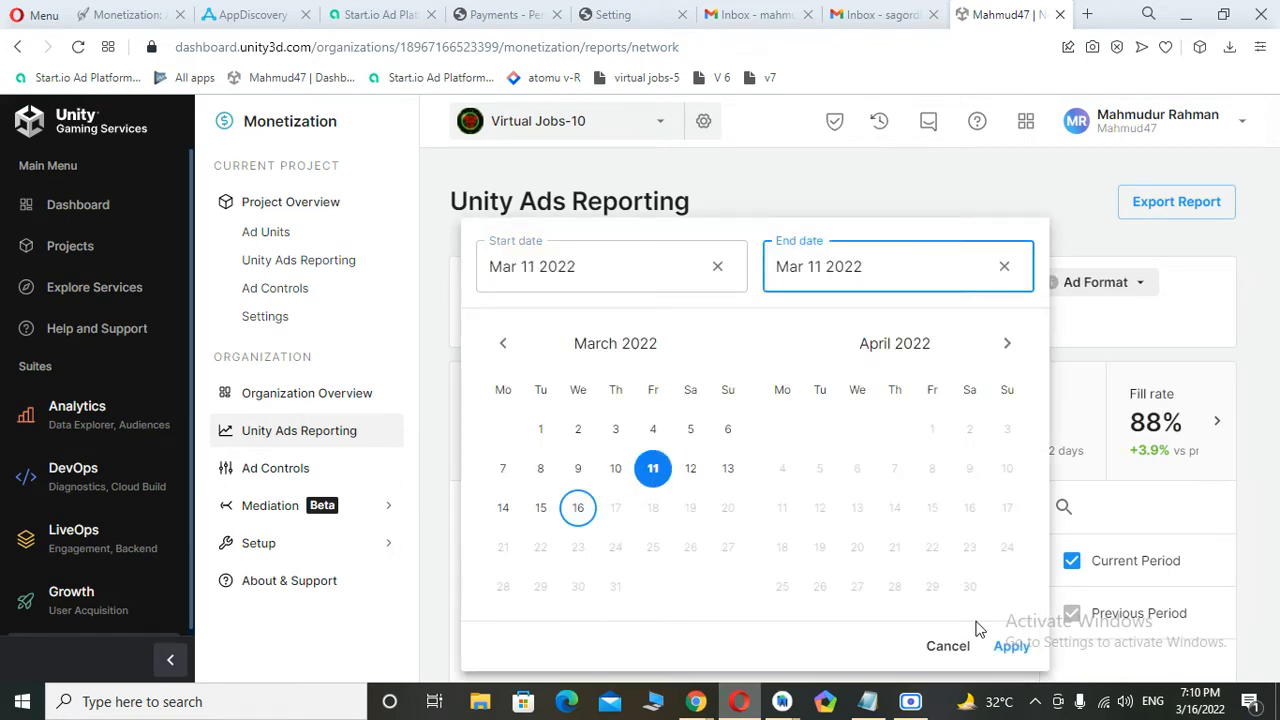
pyautogui.click(1011, 646)
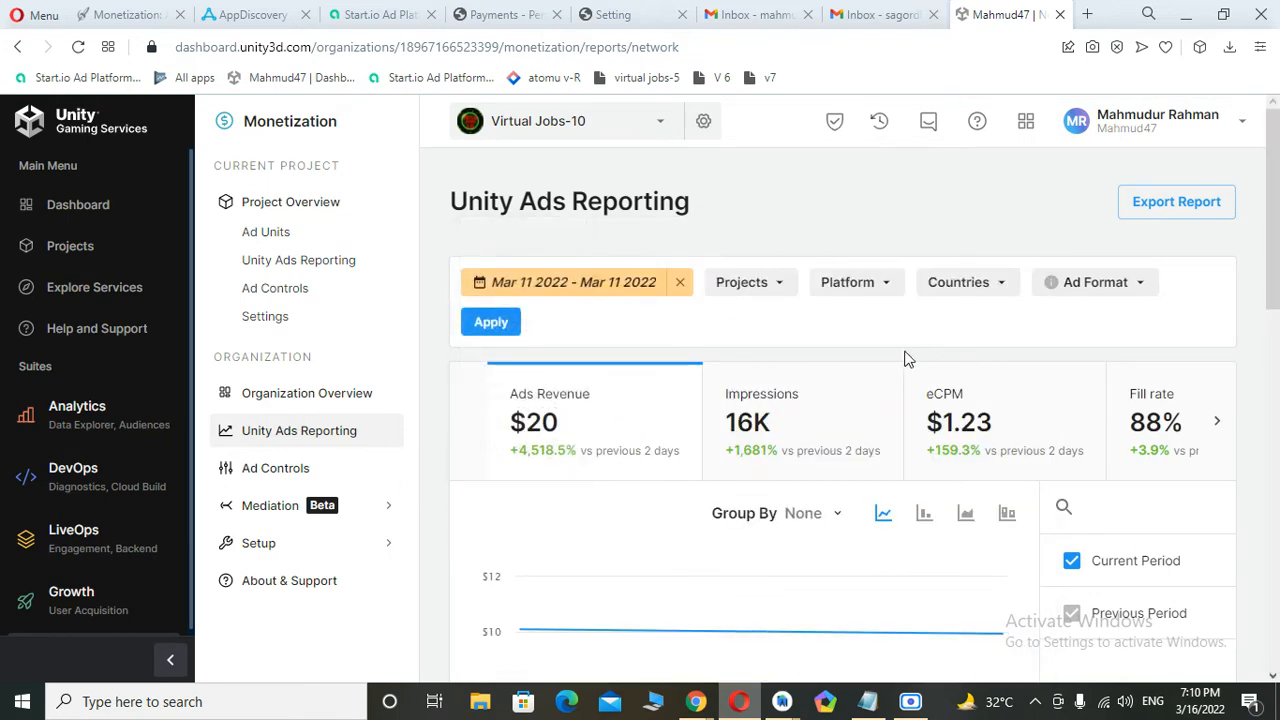
pyautogui.click(491, 322)
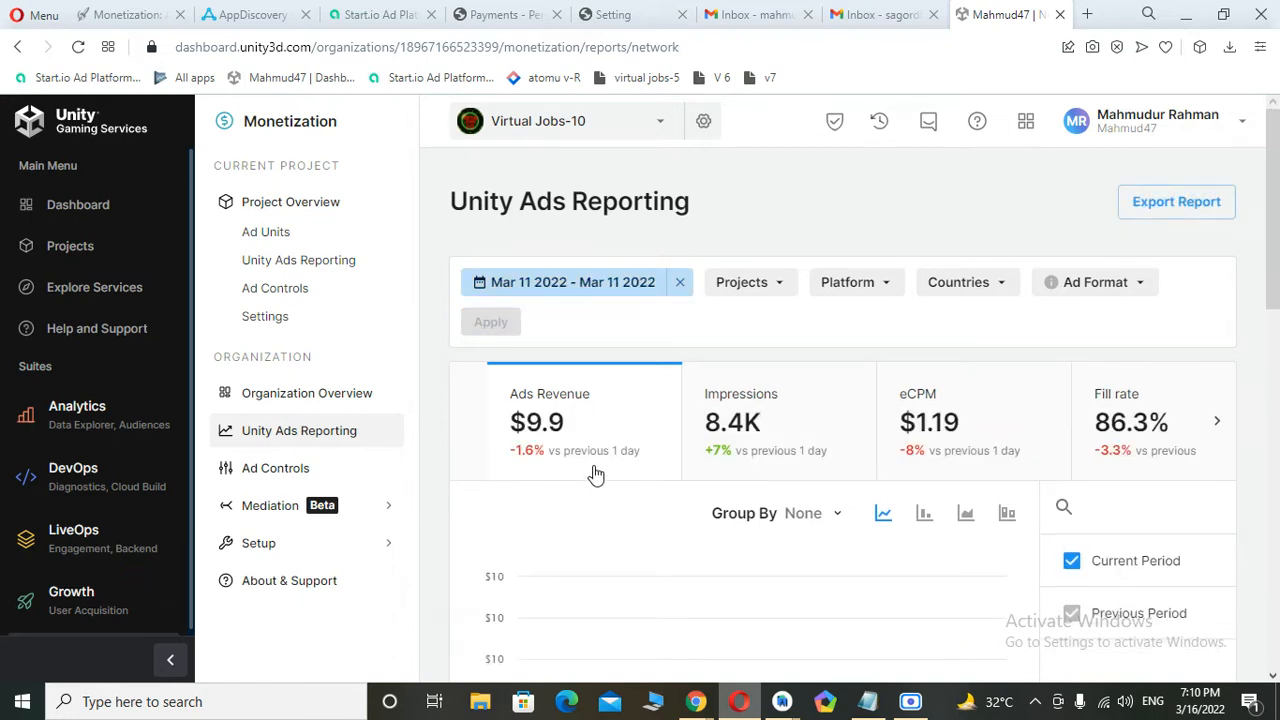
# Step: Change the ads report's custom date range to the single day Mar 10 2022
pyautogui.click(515, 284)
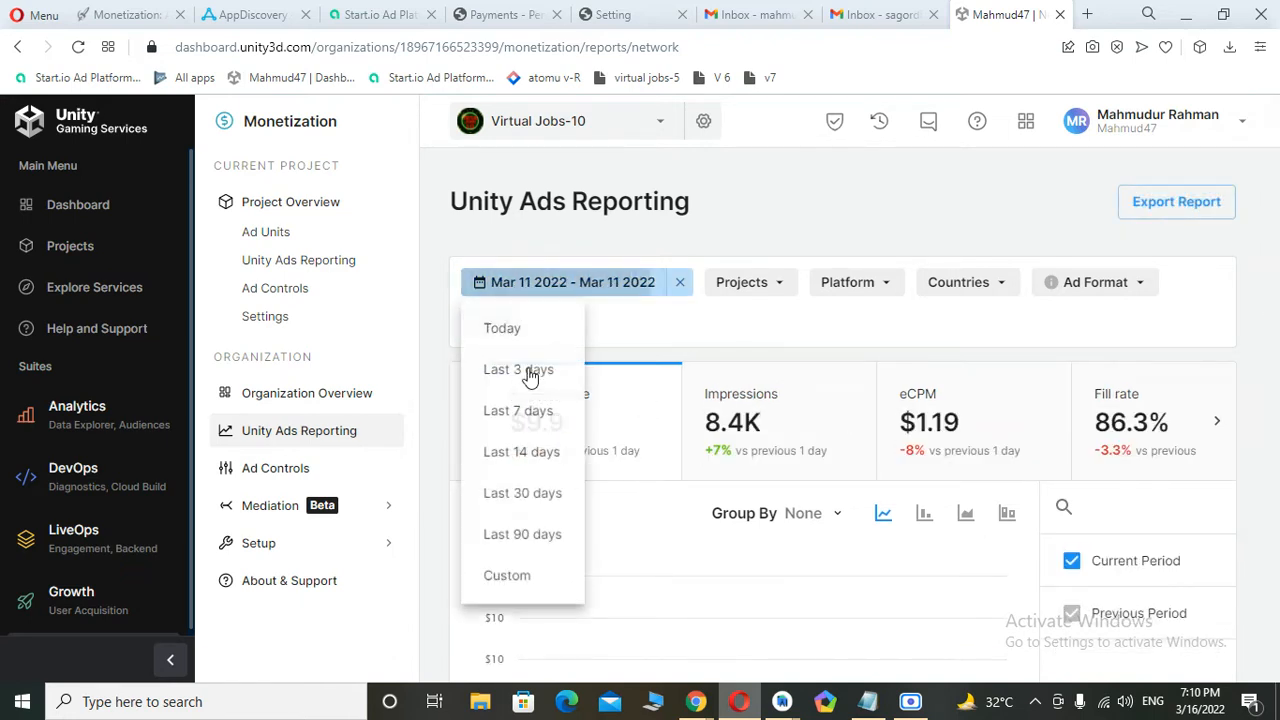
pyautogui.click(520, 590)
pyautogui.click(615, 468)
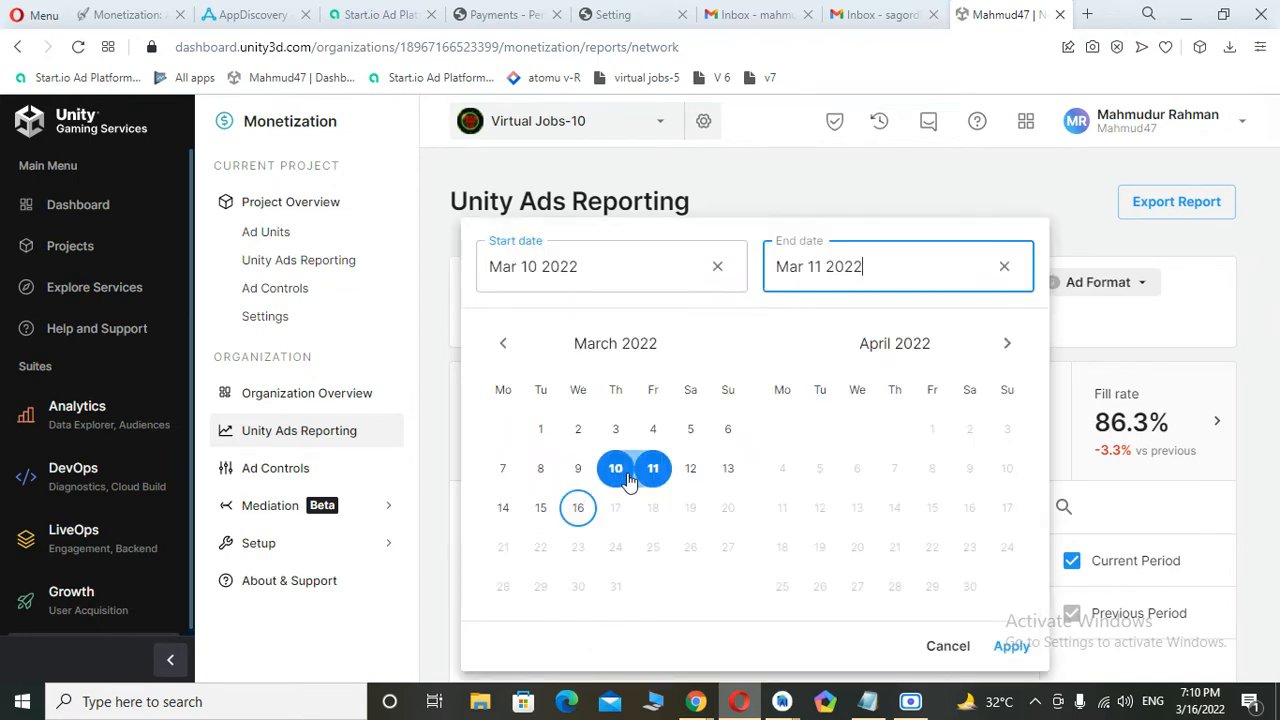
pyautogui.click(615, 468)
pyautogui.click(1030, 650)
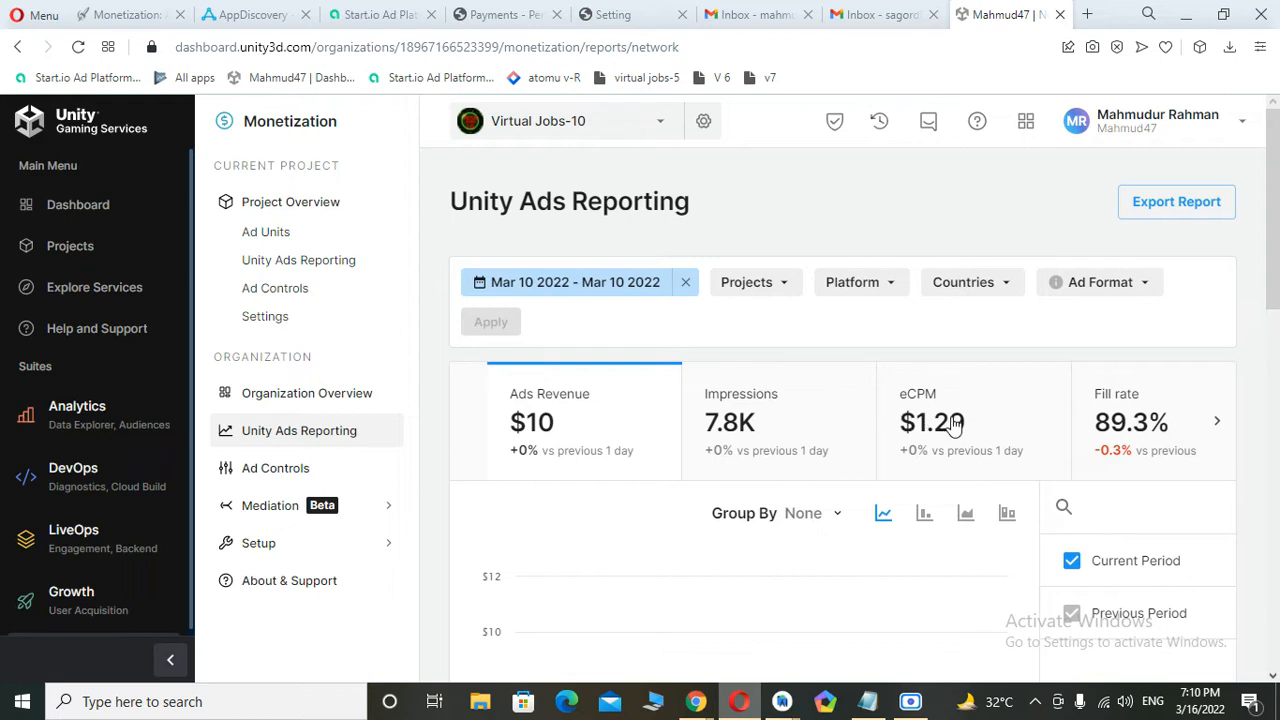
# Step: Filter the ads report to the custom range Mar 03 2022 to Mar 04 2022 and apply it
pyautogui.click(530, 285)
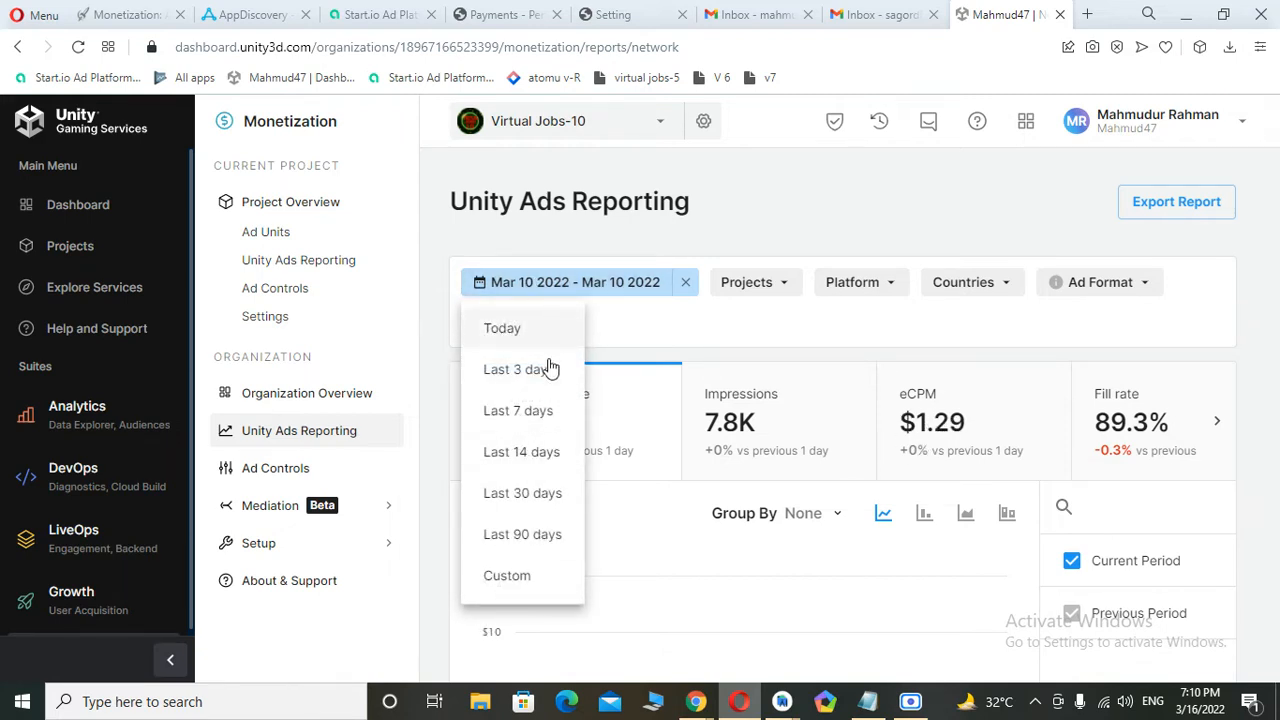
pyautogui.click(510, 575)
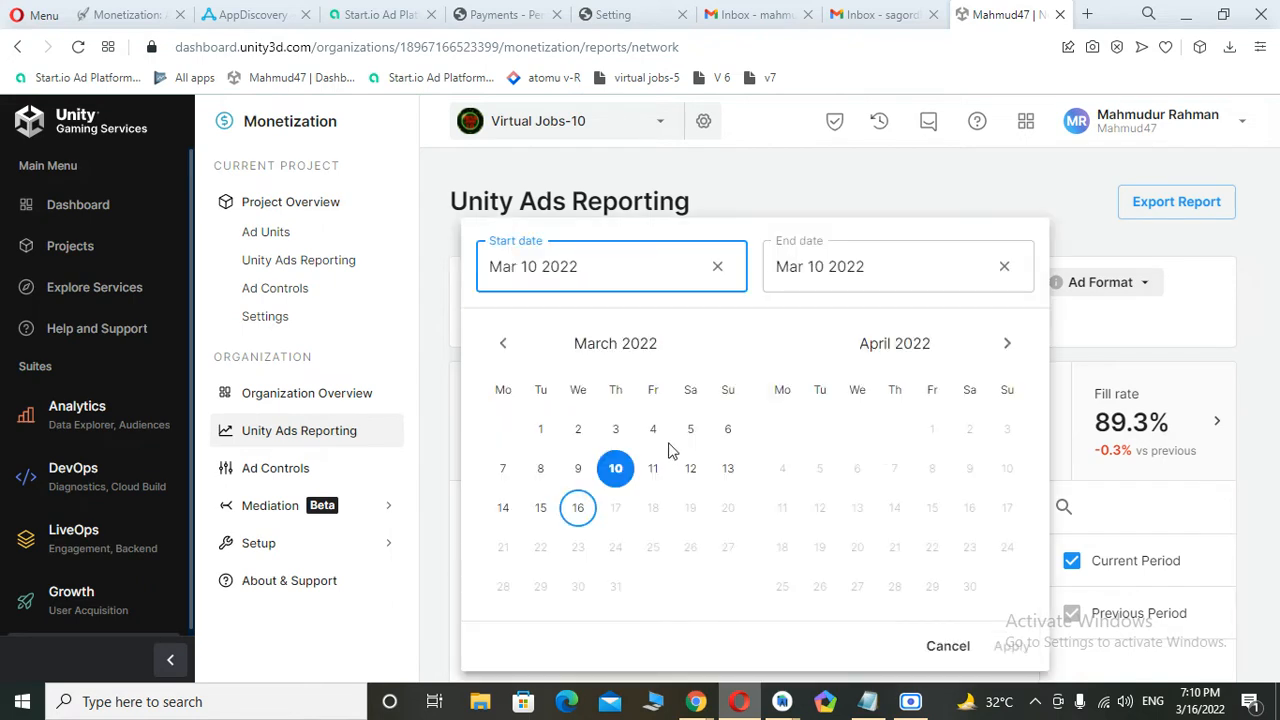
pyautogui.click(616, 429)
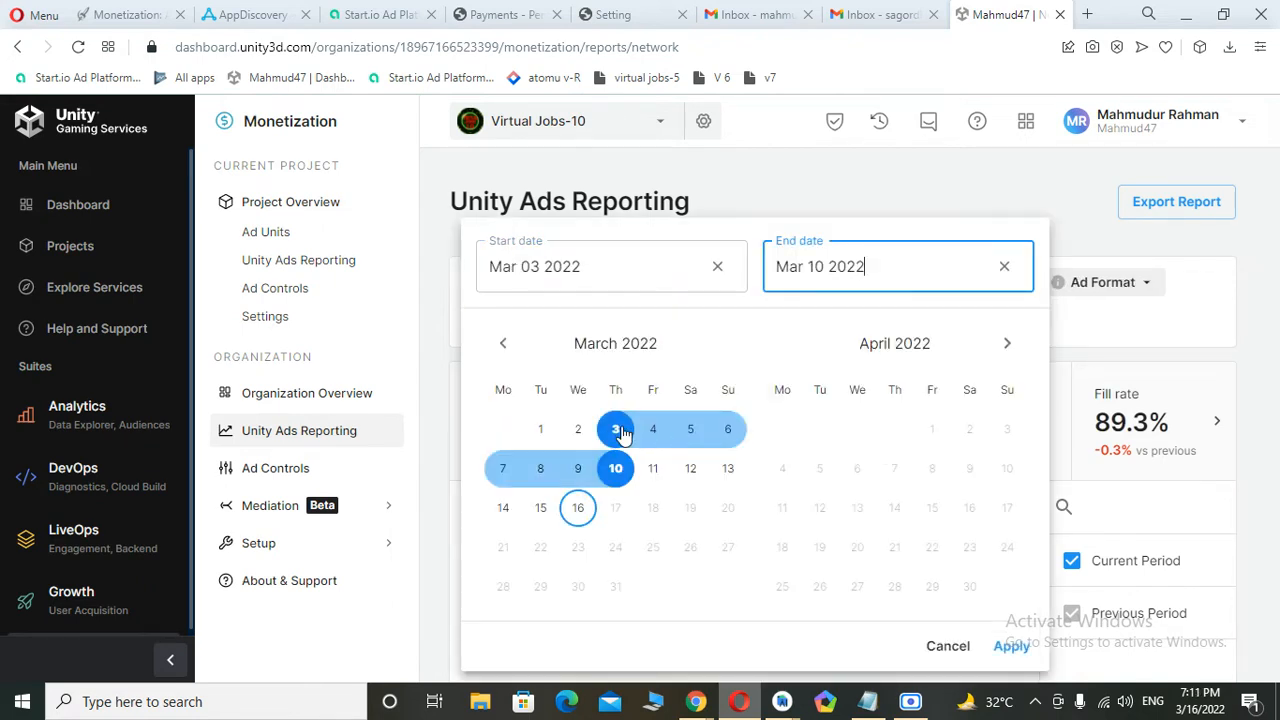
pyautogui.click(653, 429)
pyautogui.click(1012, 646)
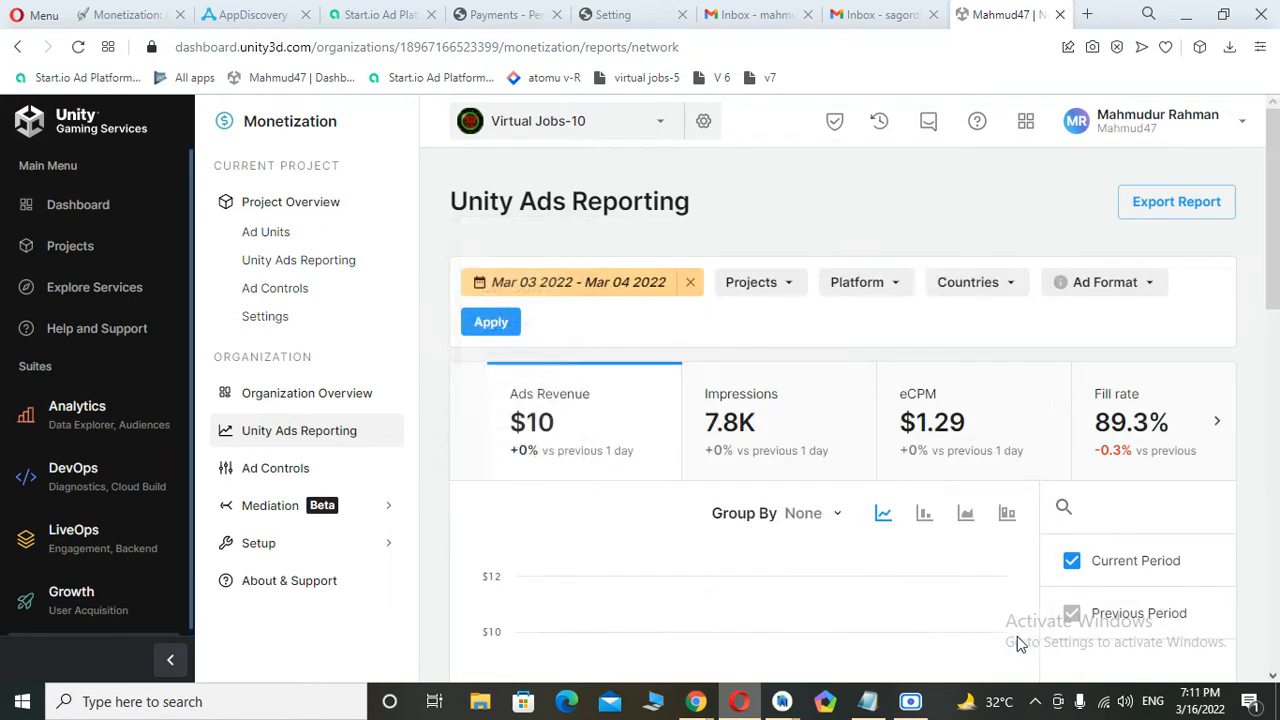
pyautogui.click(508, 322)
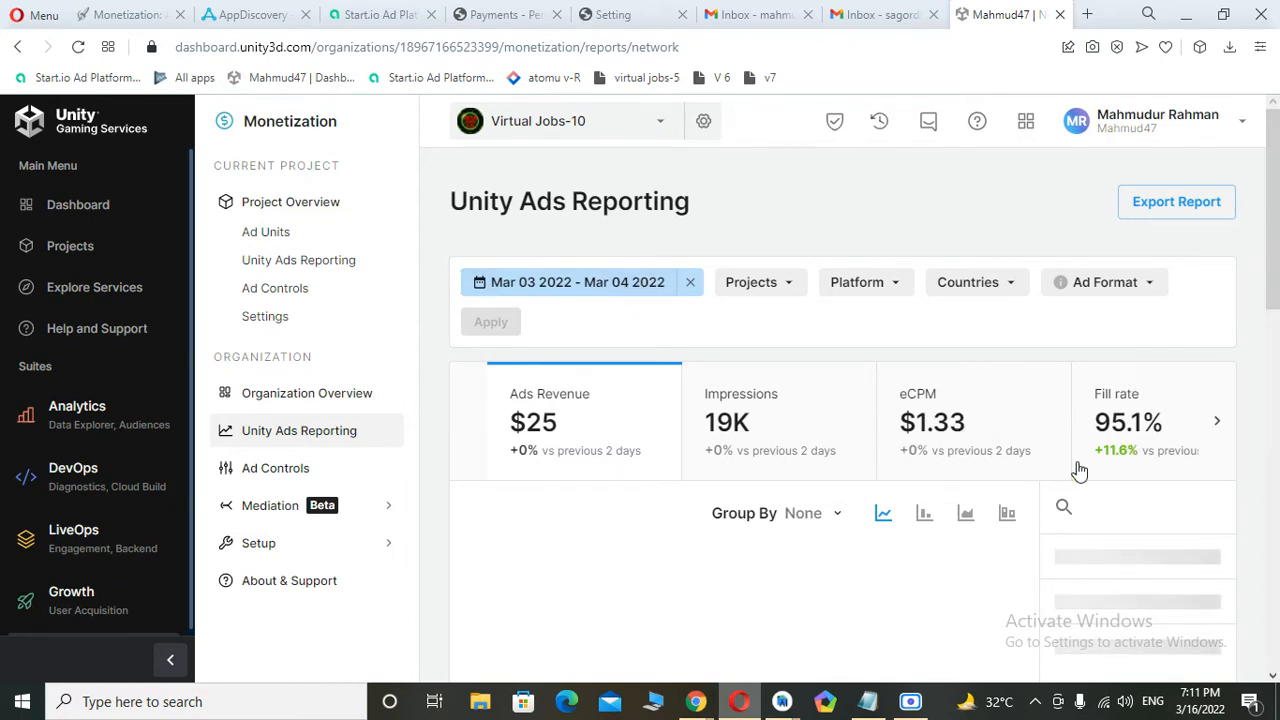
# Step: Restrict the ads report to the single day Mar 04 2022 and review its figures
pyautogui.click(588, 287)
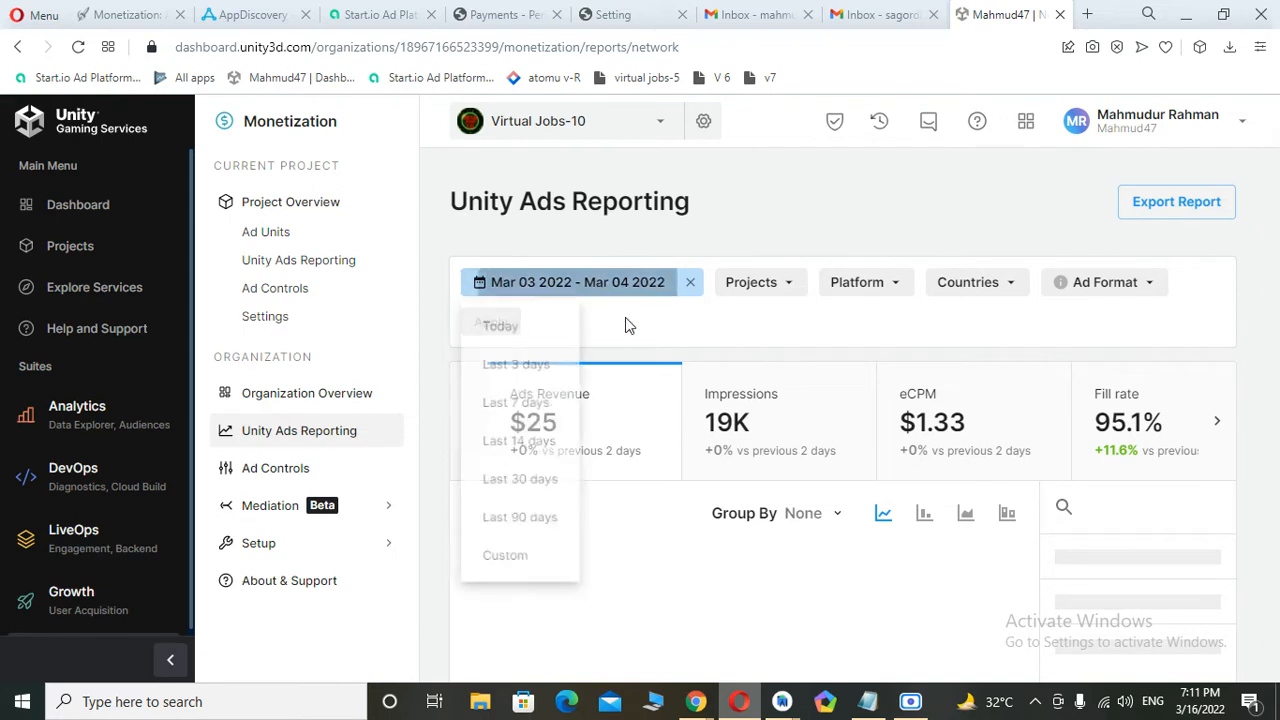
pyautogui.click(500, 585)
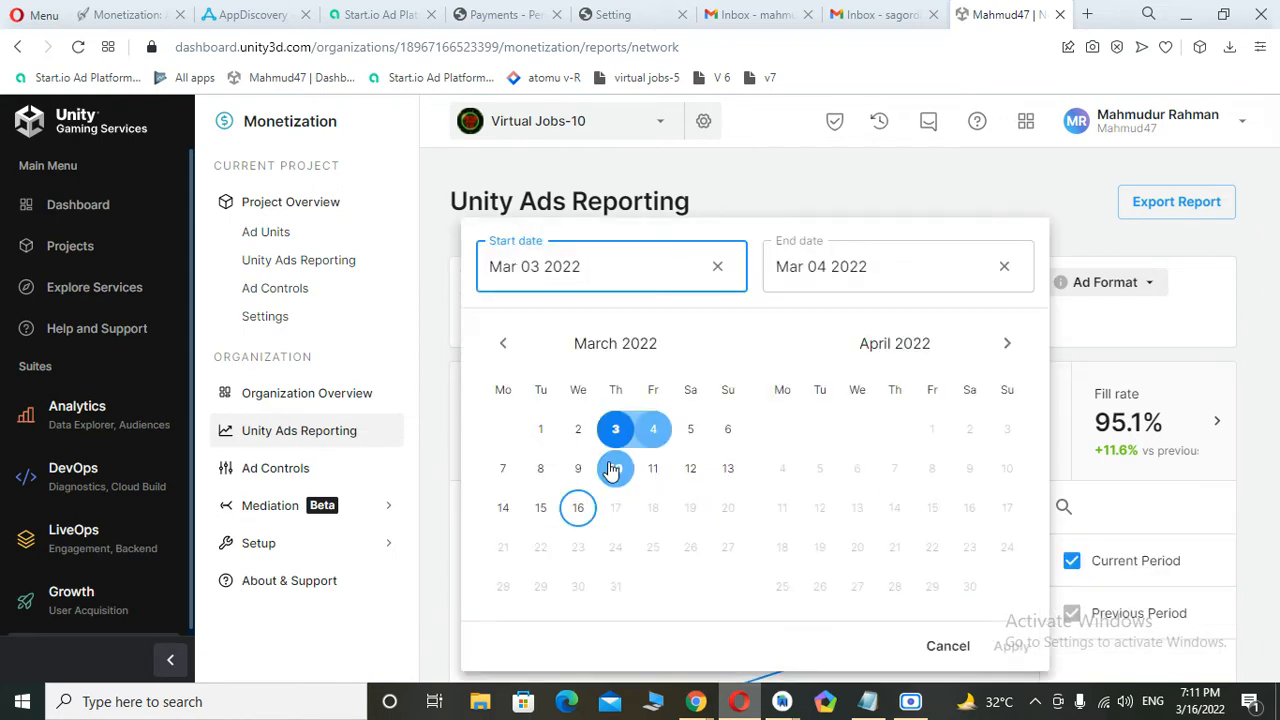
pyautogui.click(651, 433)
pyautogui.click(1012, 647)
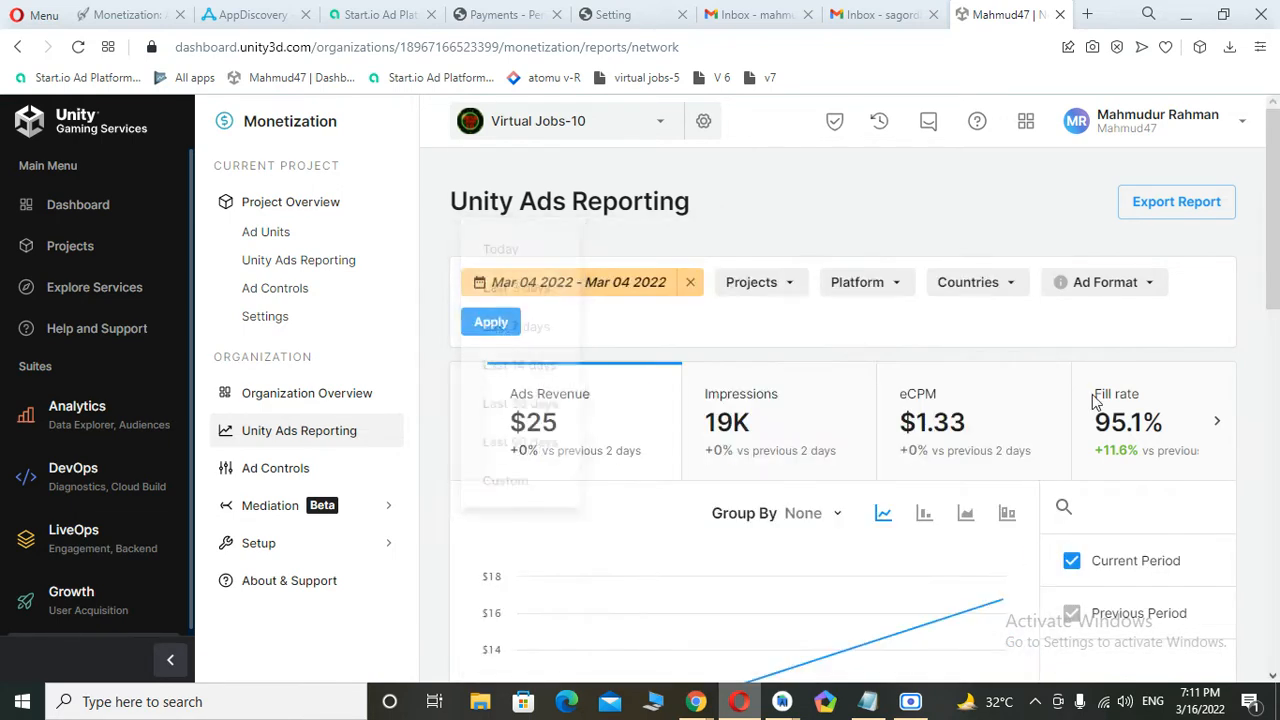
pyautogui.click(505, 328)
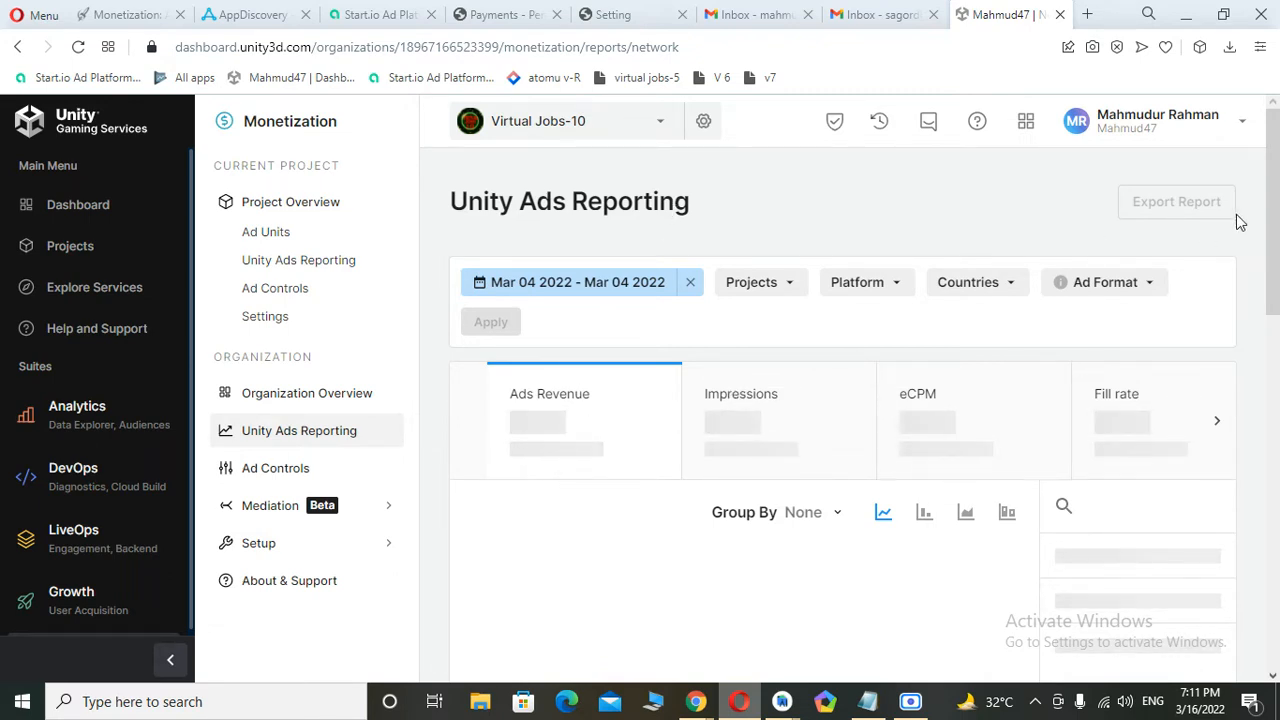
pyautogui.moveTo(1274, 196)
pyautogui.mouseDown()
pyautogui.moveTo(1276, 245)
pyautogui.moveTo(1278, 205)
pyautogui.mouseUp()
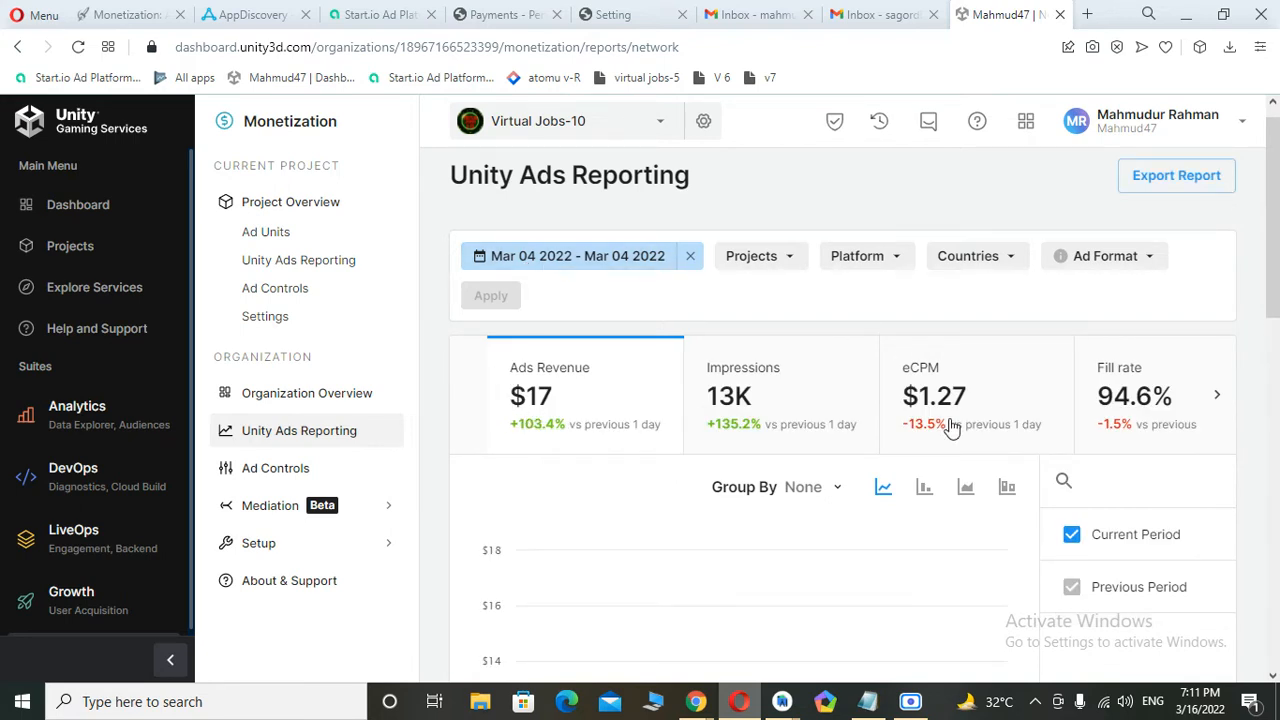
# Step: Set the ads report to the single day Mar 03 2022, apply it and look over the results
pyautogui.click(554, 266)
pyautogui.click(528, 549)
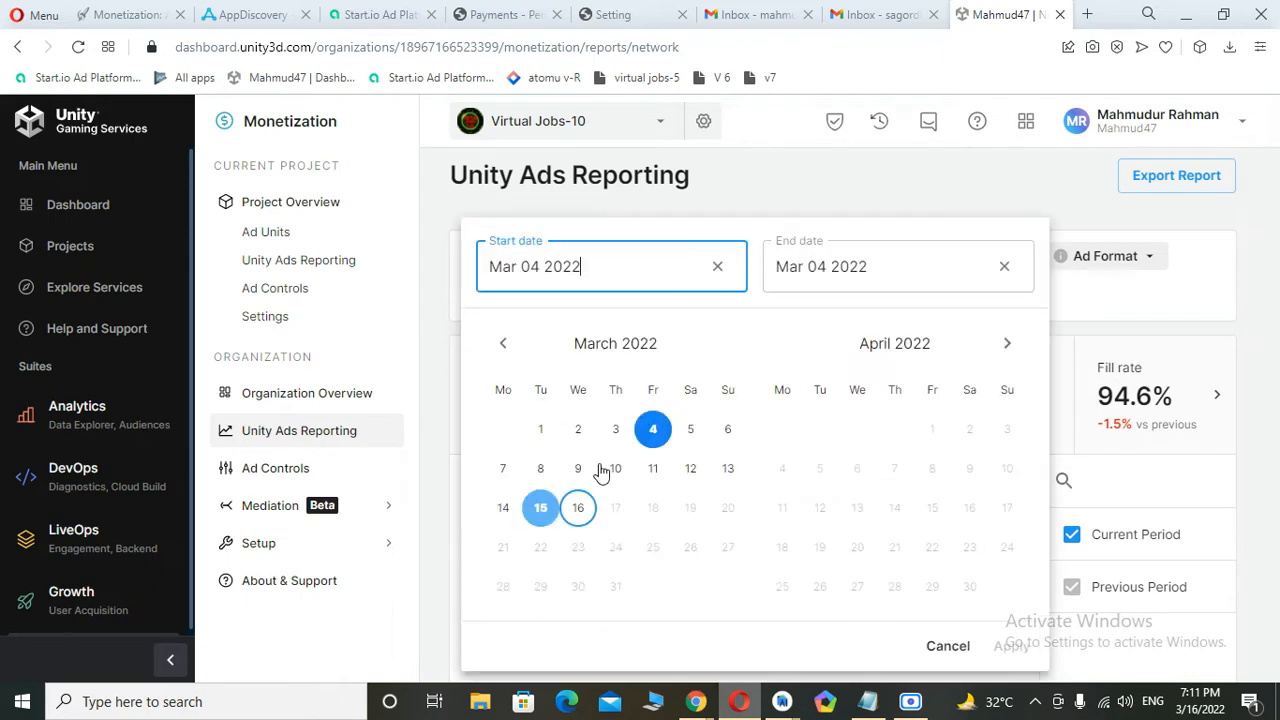
pyautogui.click(615, 429)
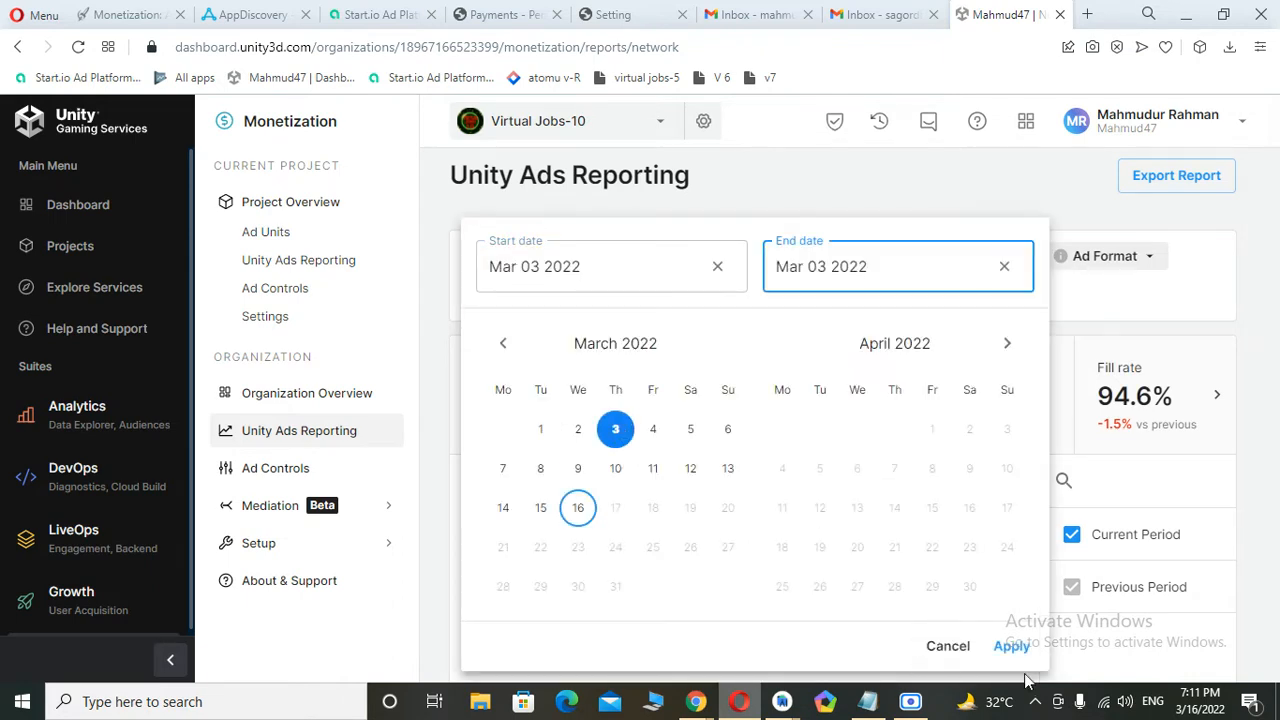
pyautogui.click(1018, 652)
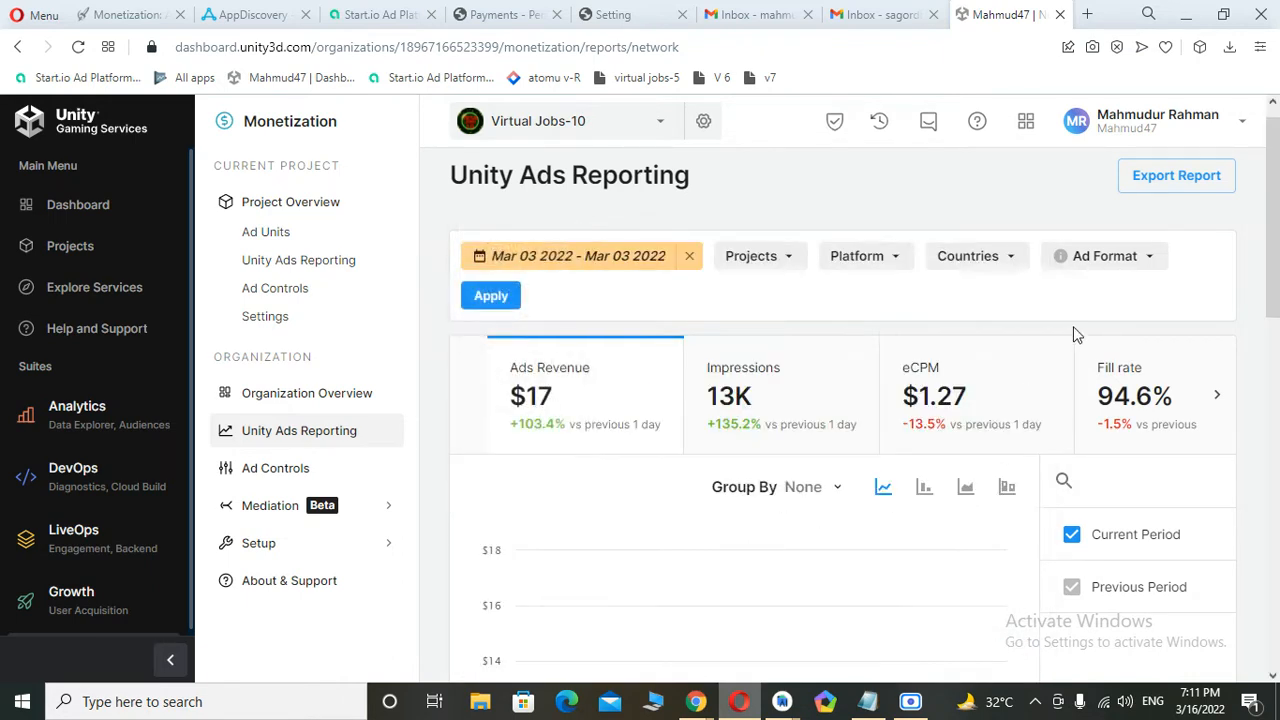
pyautogui.click(491, 296)
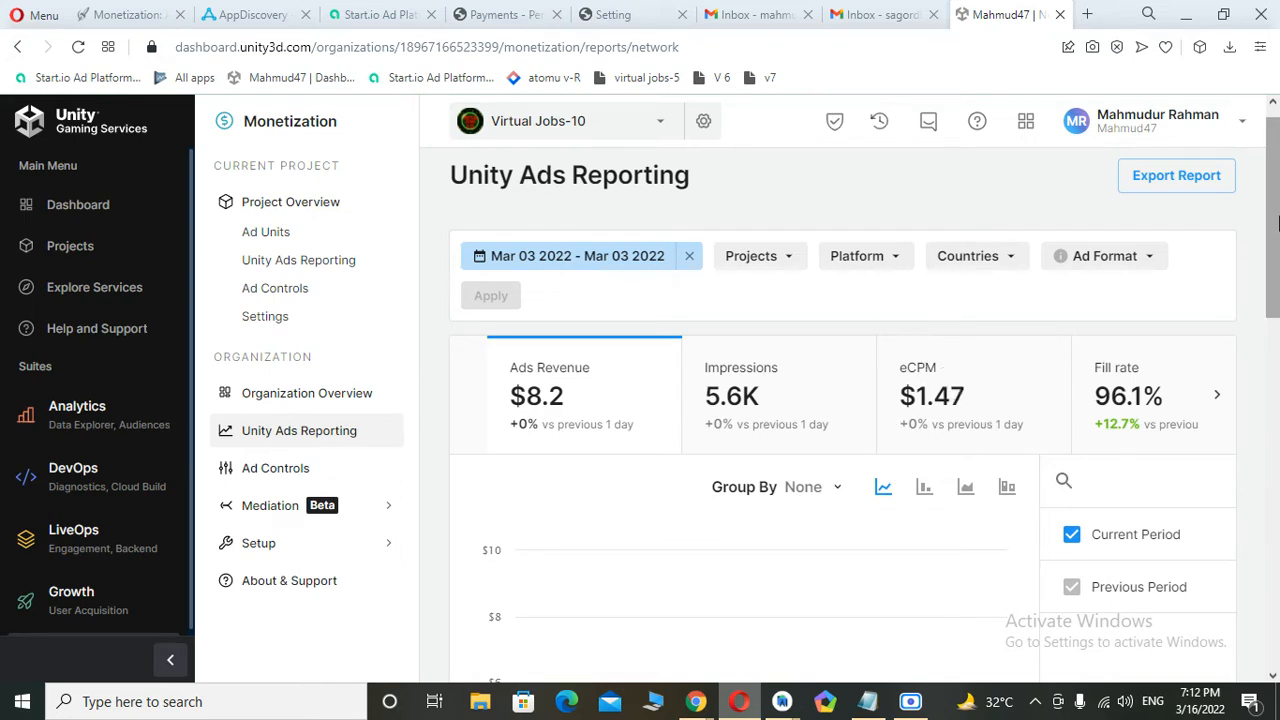
pyautogui.scroll(-3, 1272, 300)
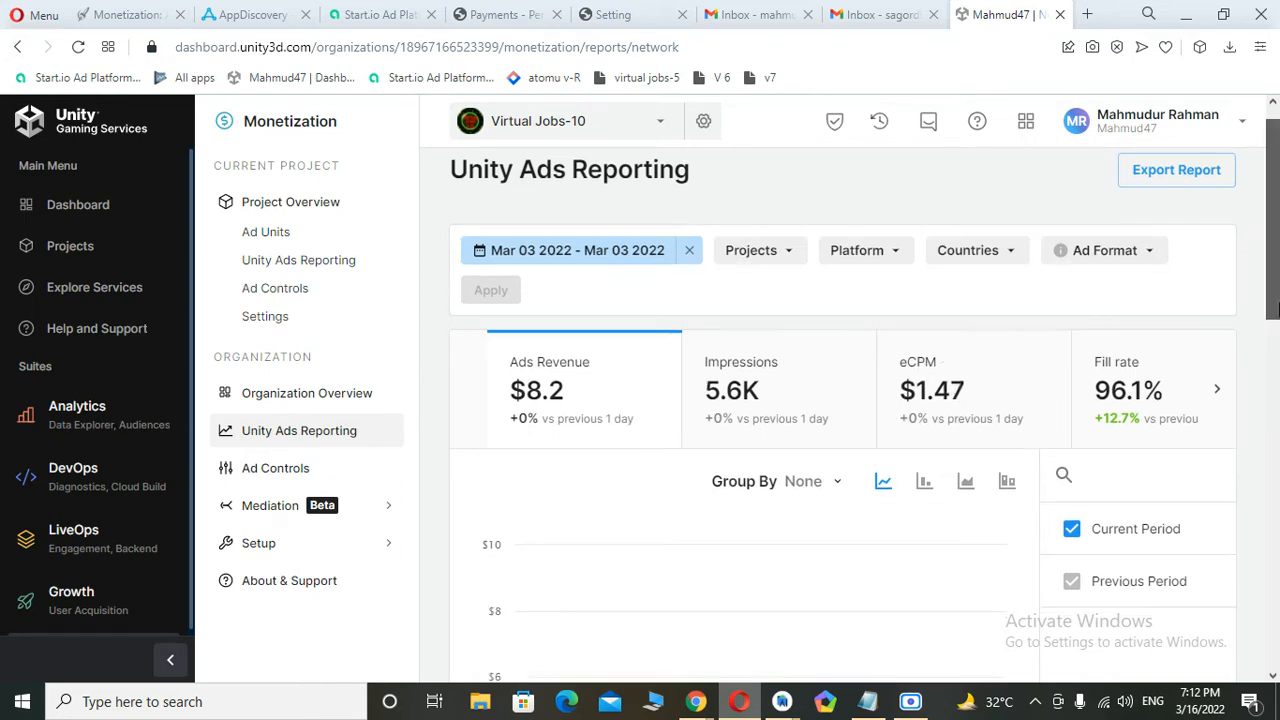
pyautogui.scroll(4, 1272, 300)
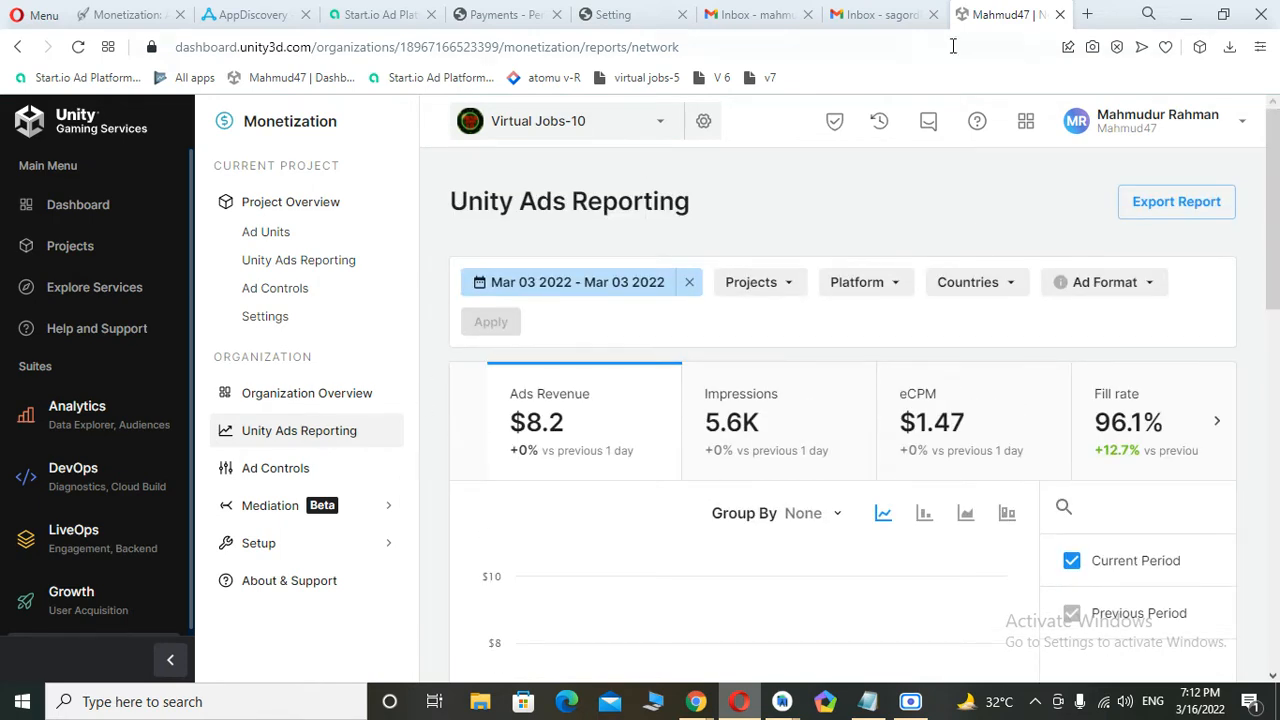
# Step: Minimize the Opera browser and switch to the Chrome incognito window
pyautogui.click(1187, 13)
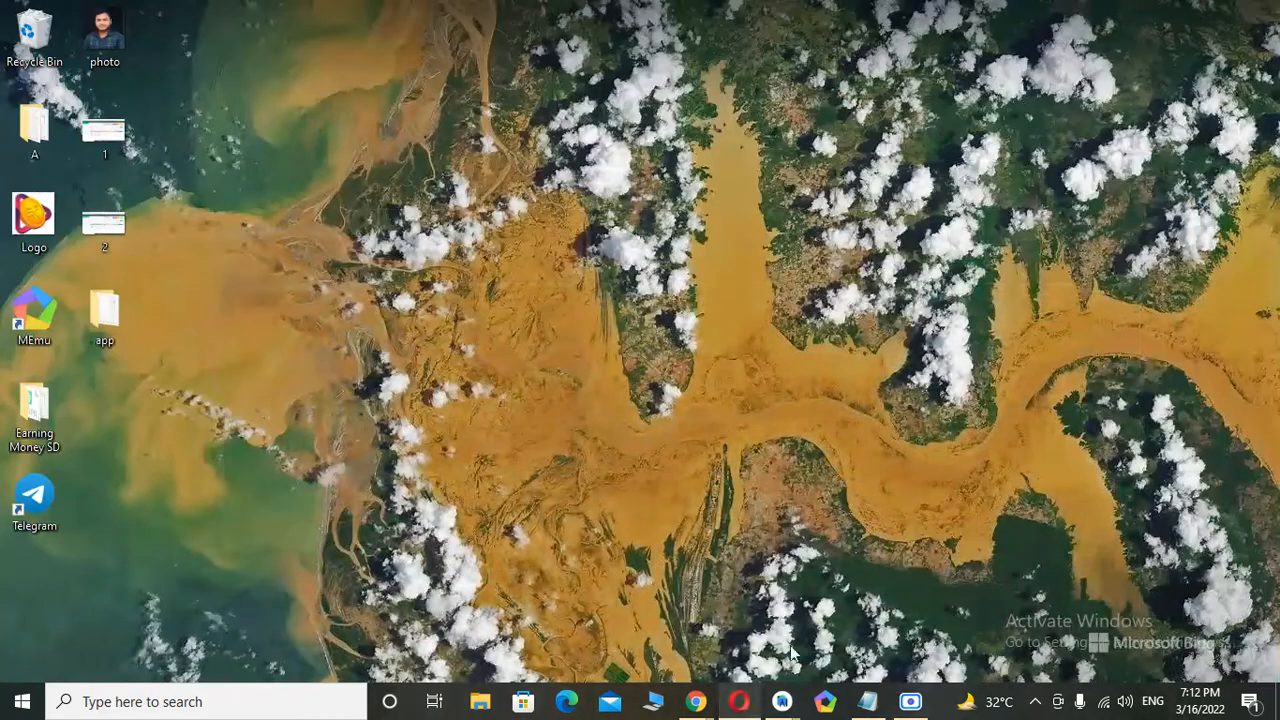
pyautogui.moveTo(696, 701)
pyautogui.click(736, 617)
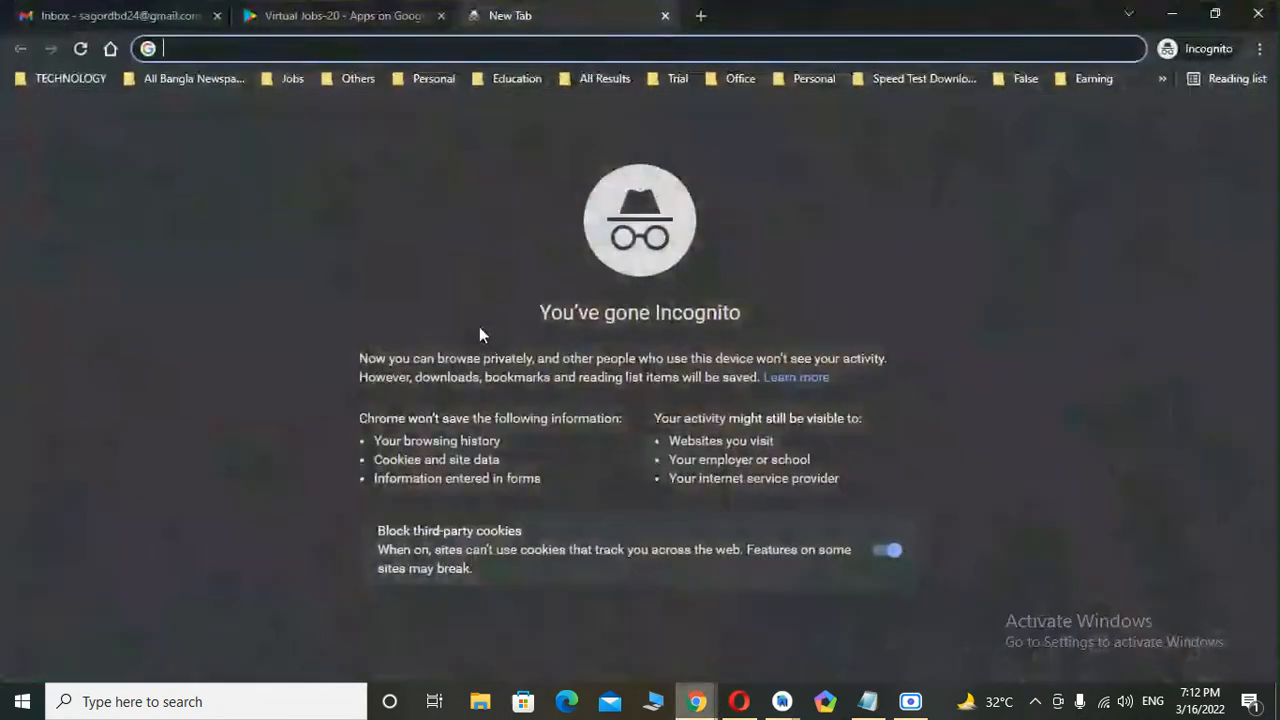
# Step: Check in the Gmail inbox which Google account is signed in by viewing its name and e-mail address
pyautogui.click(142, 21)
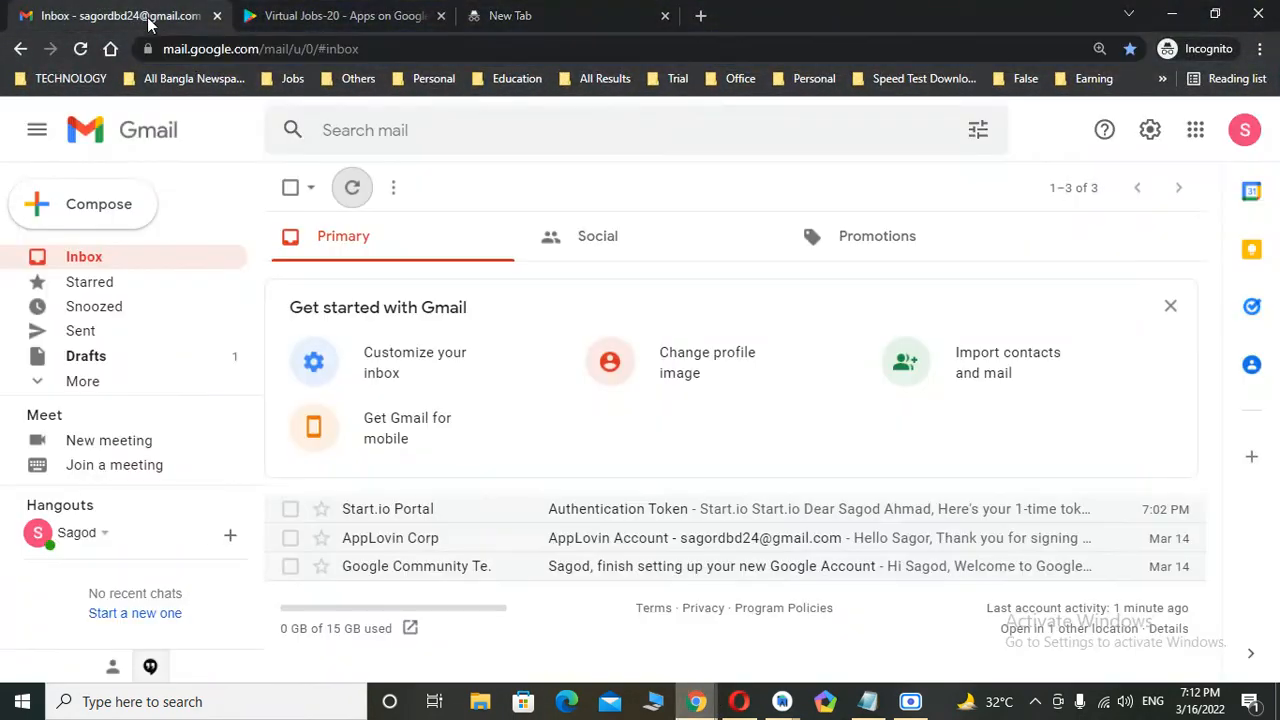
pyautogui.click(1243, 130)
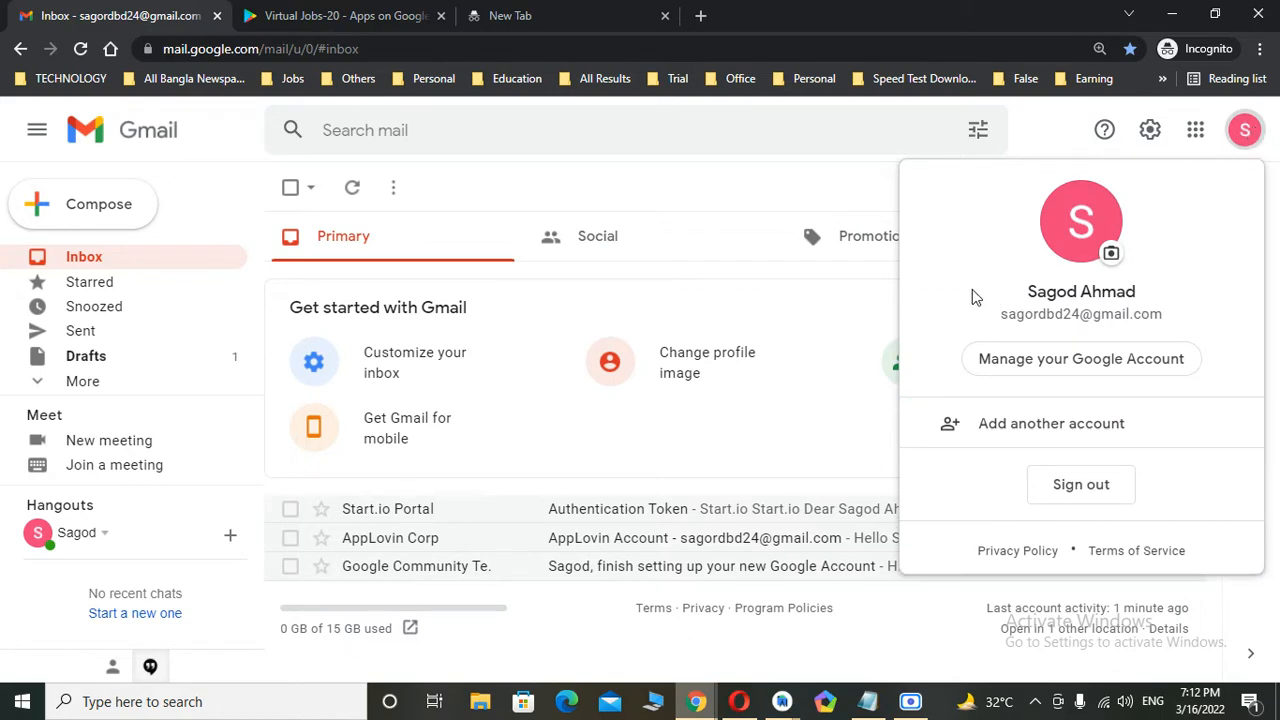
pyautogui.moveTo(975, 297); pyautogui.dragTo(1177, 318)
# Step: Search Google for "unity ads" in the blank tab and open the Unity Ads Solution result
pyautogui.click(530, 12)
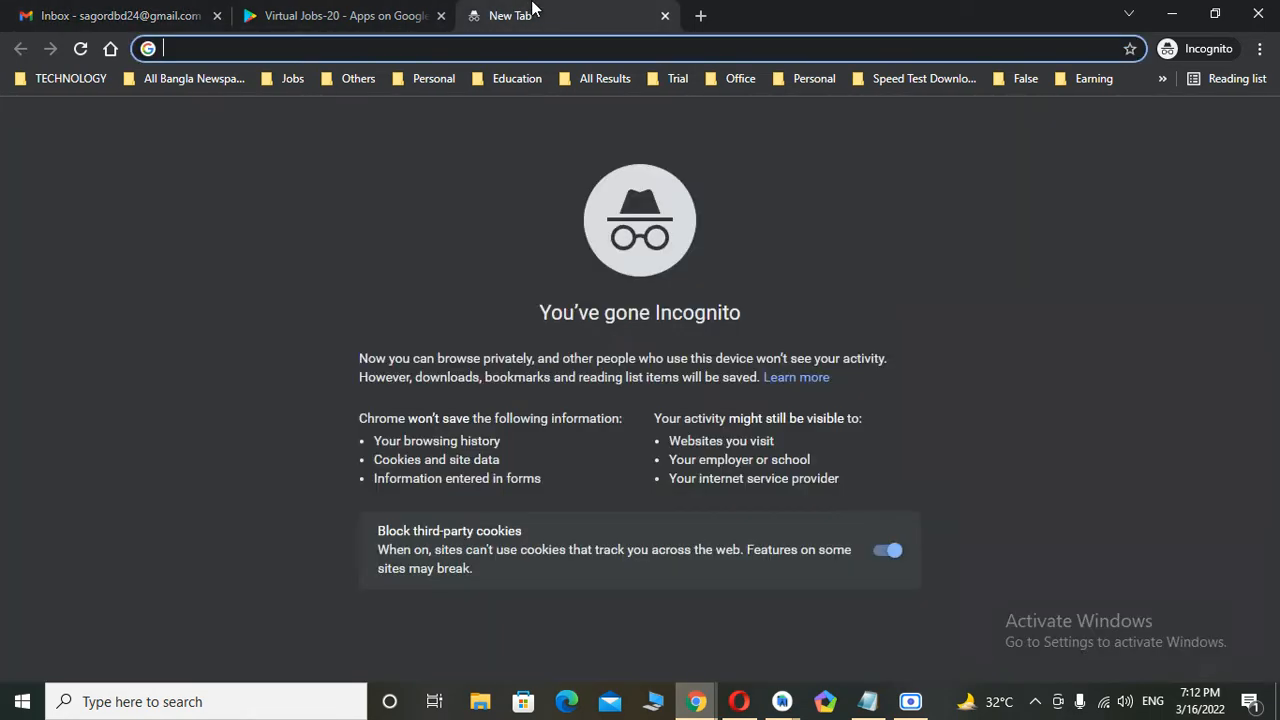
pyautogui.write('un')
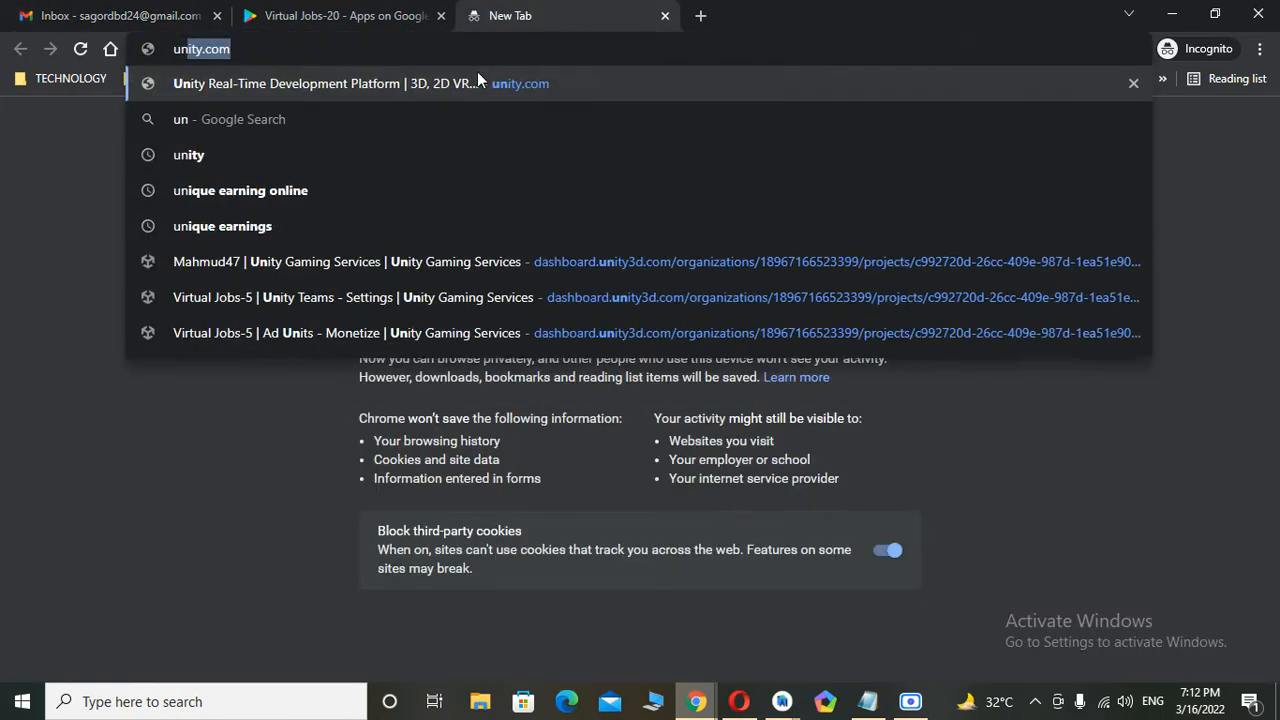
pyautogui.write('ity ads')
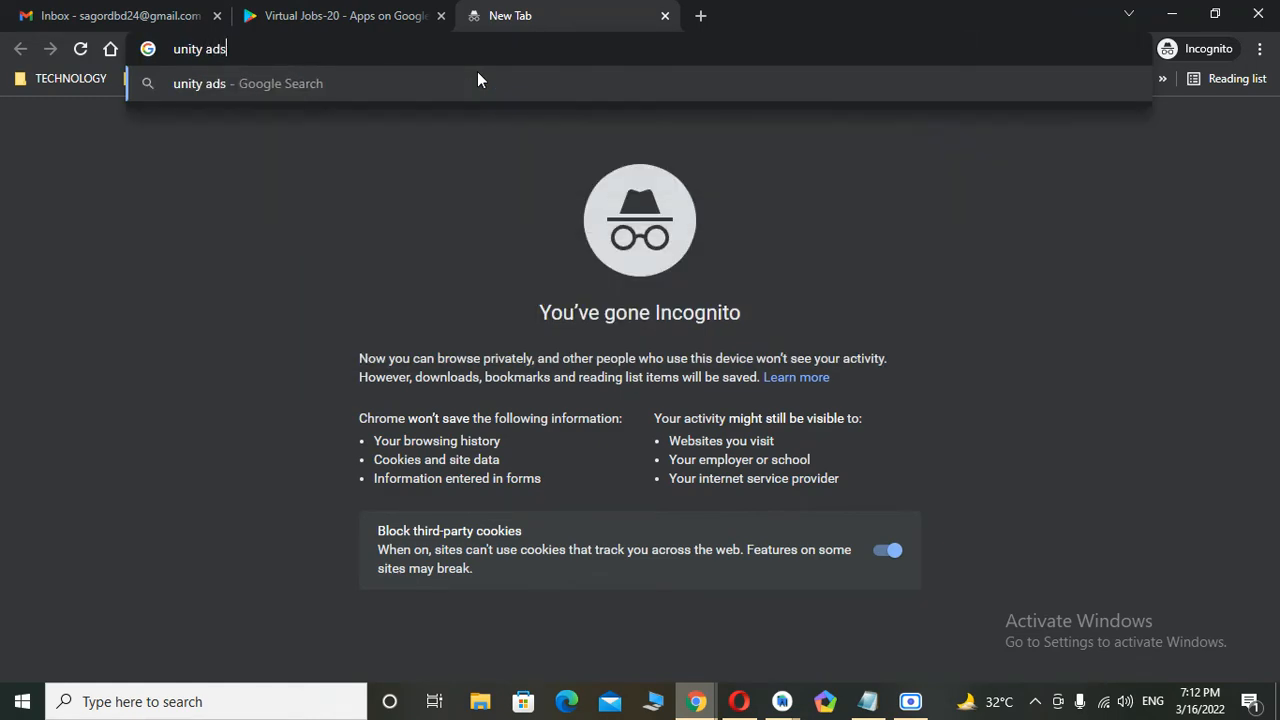
pyautogui.press('Return')
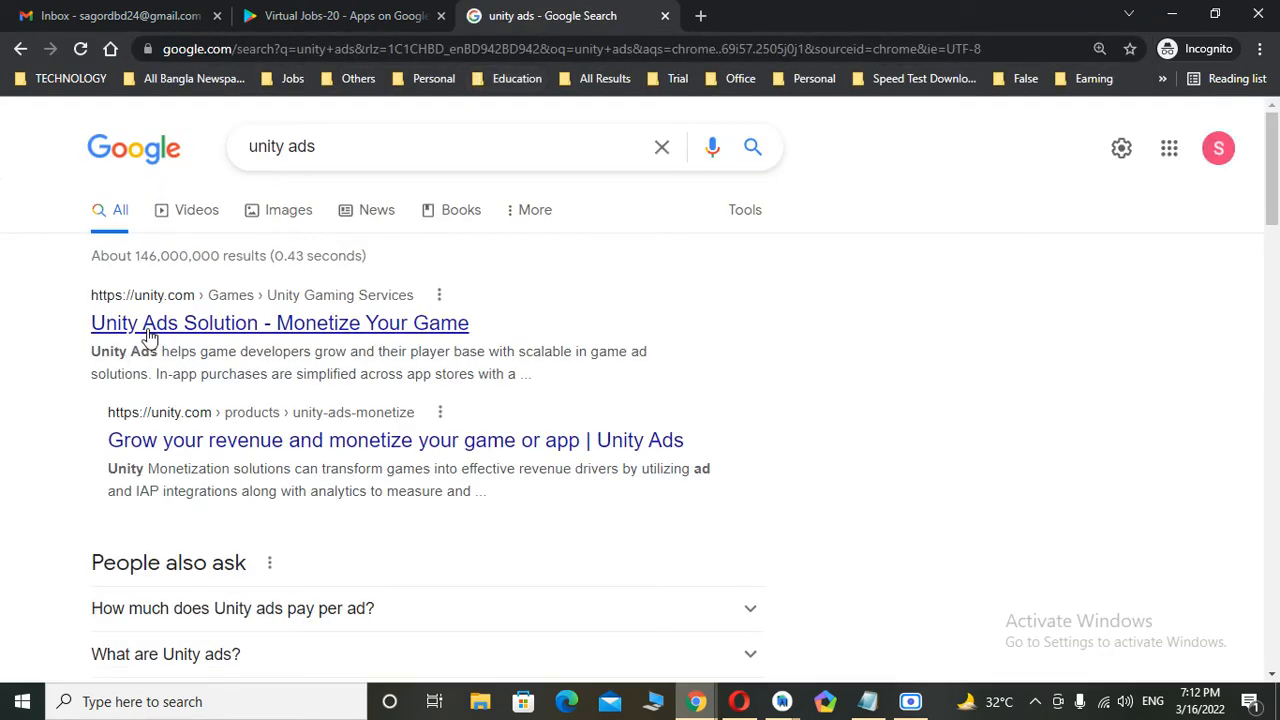
pyautogui.click(157, 333)
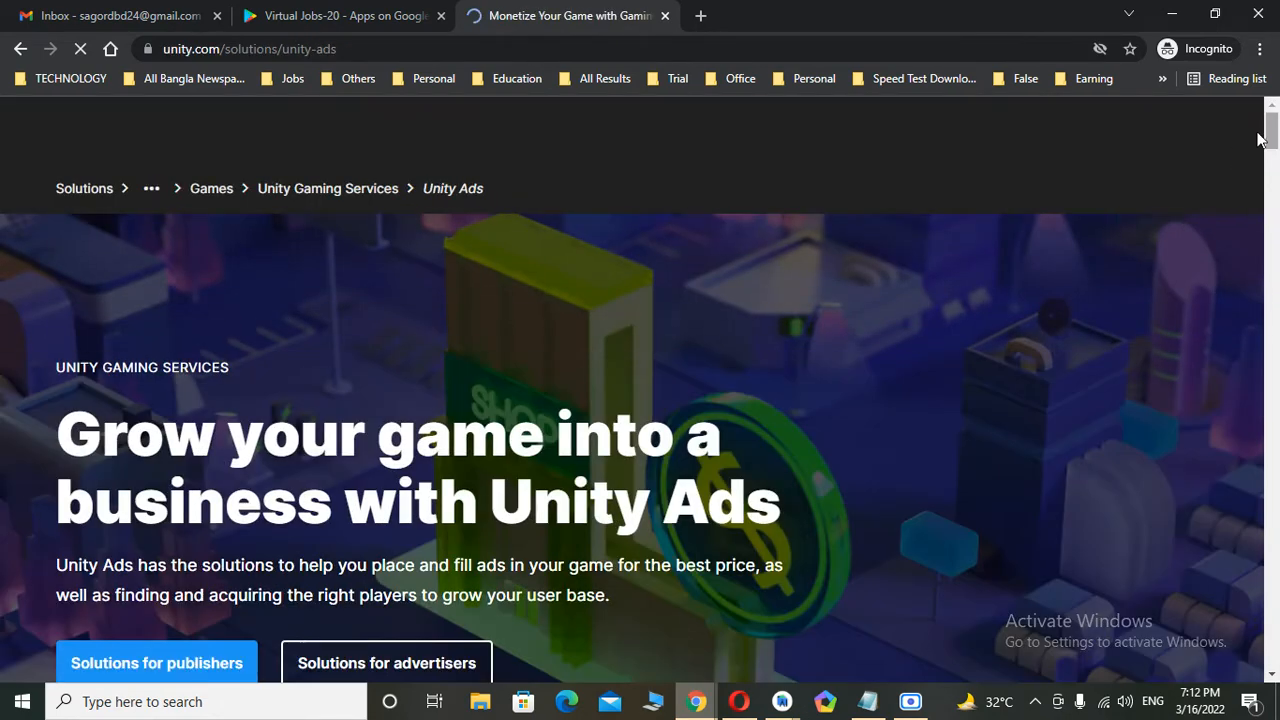
# Step: Start creating a Unity ID from the Unity site and choose Google as the sign-up method
pyautogui.click(1189, 152)
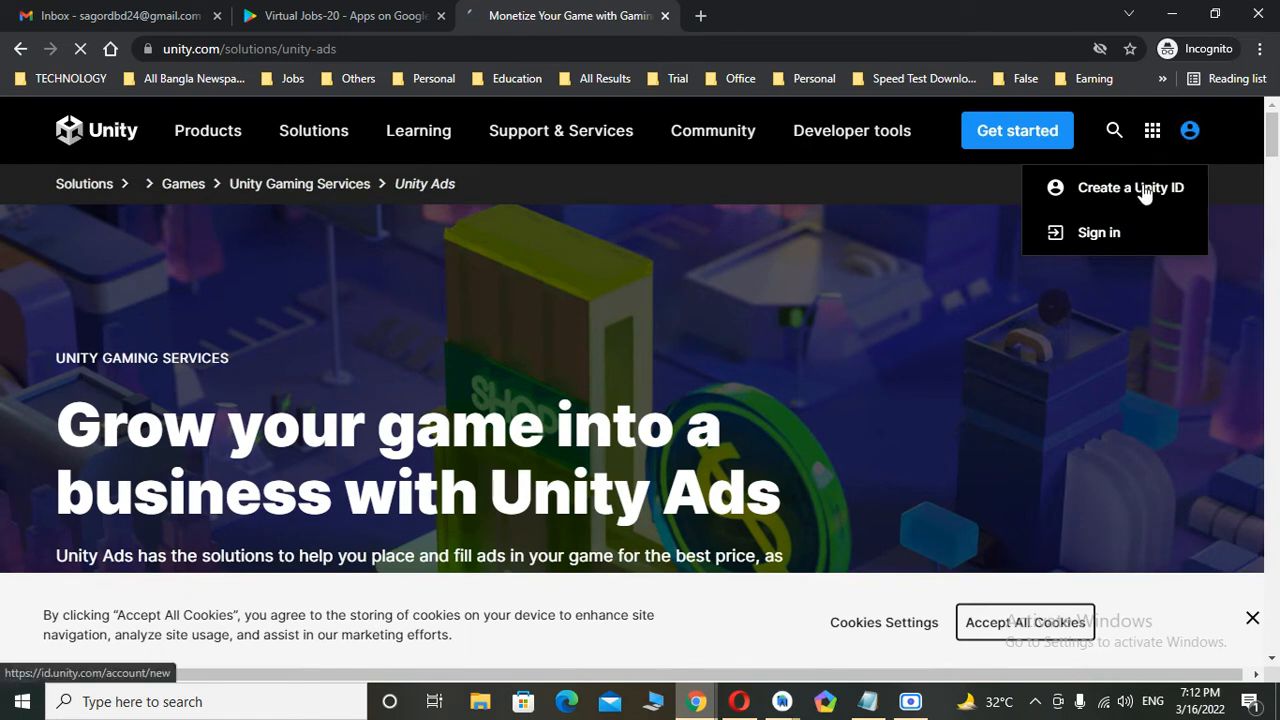
pyautogui.click(1160, 193)
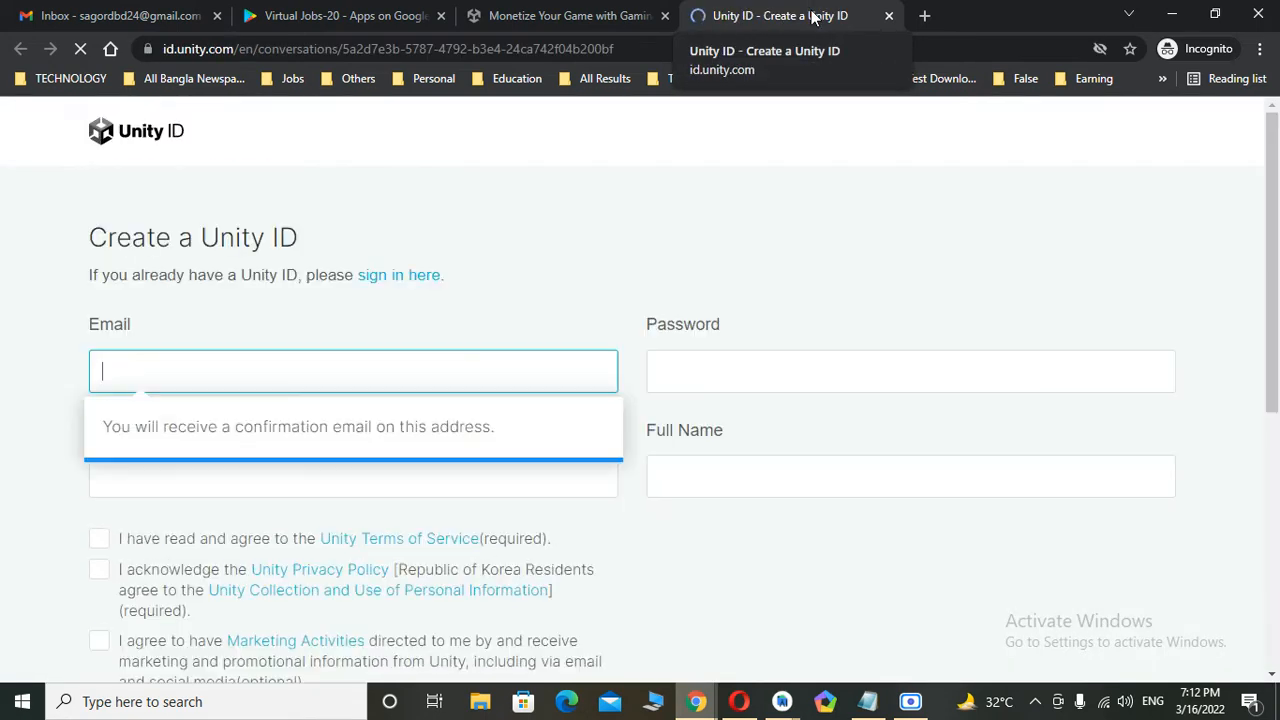
pyautogui.moveTo(1277, 237); pyautogui.dragTo(1255, 511)
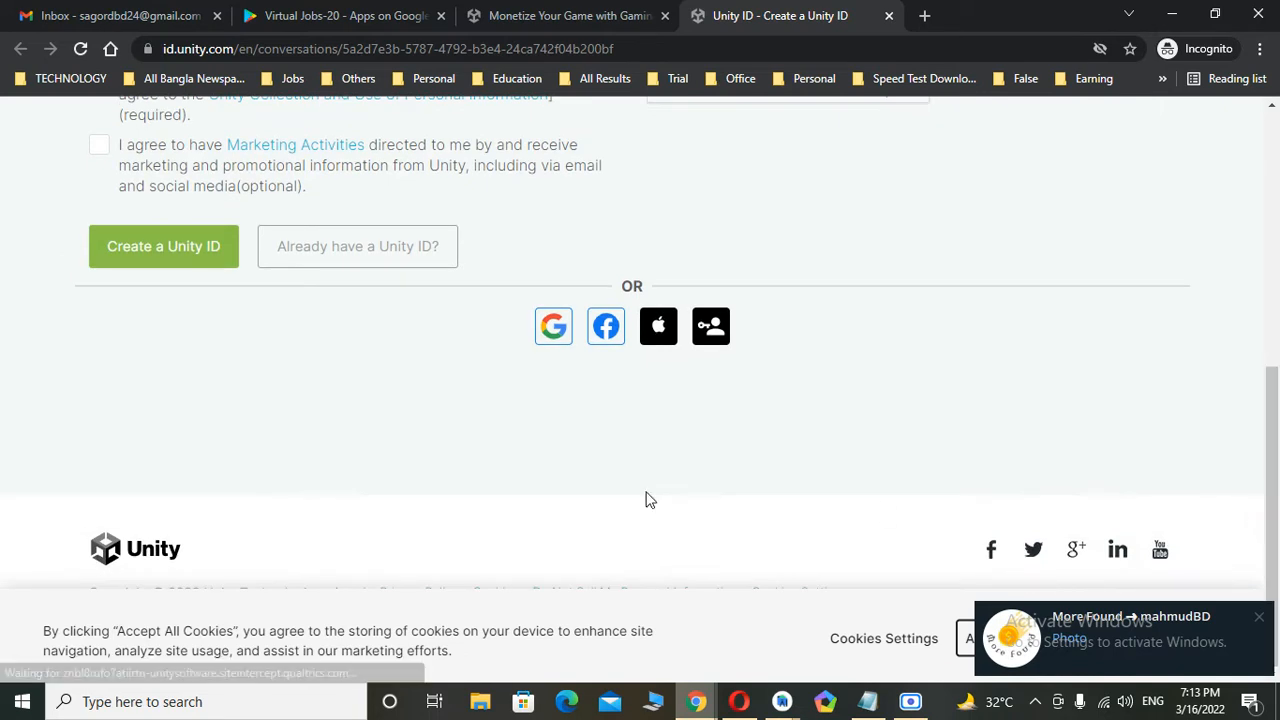
pyautogui.click(553, 331)
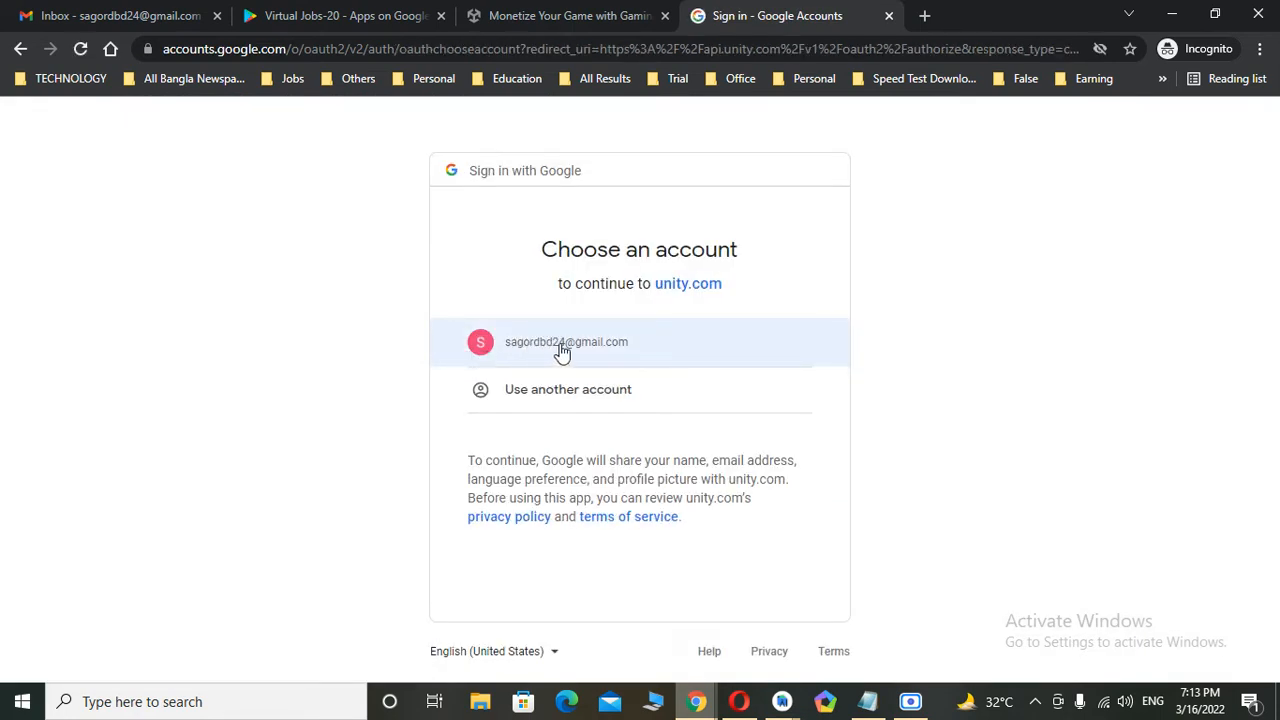
# Step: Compare with the account in the Gmail inbox and choose that same Google account to continue to unity.com
pyautogui.click(170, 22)
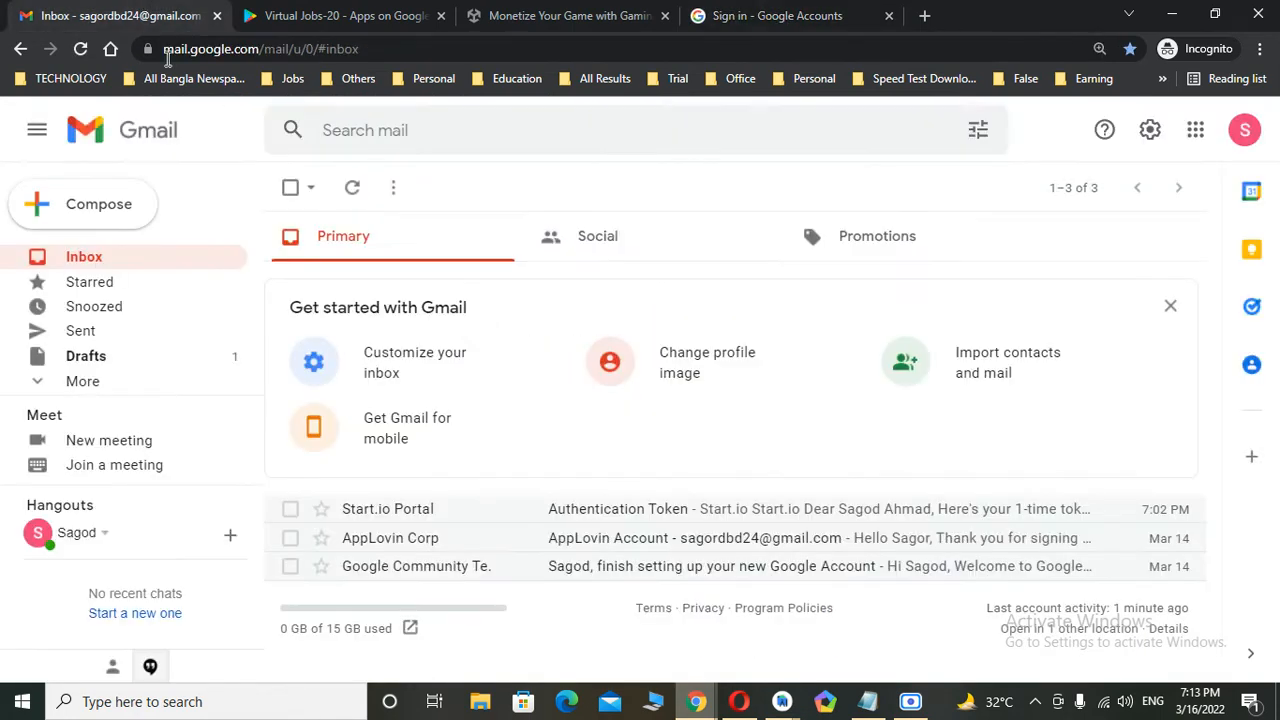
pyautogui.click(756, 18)
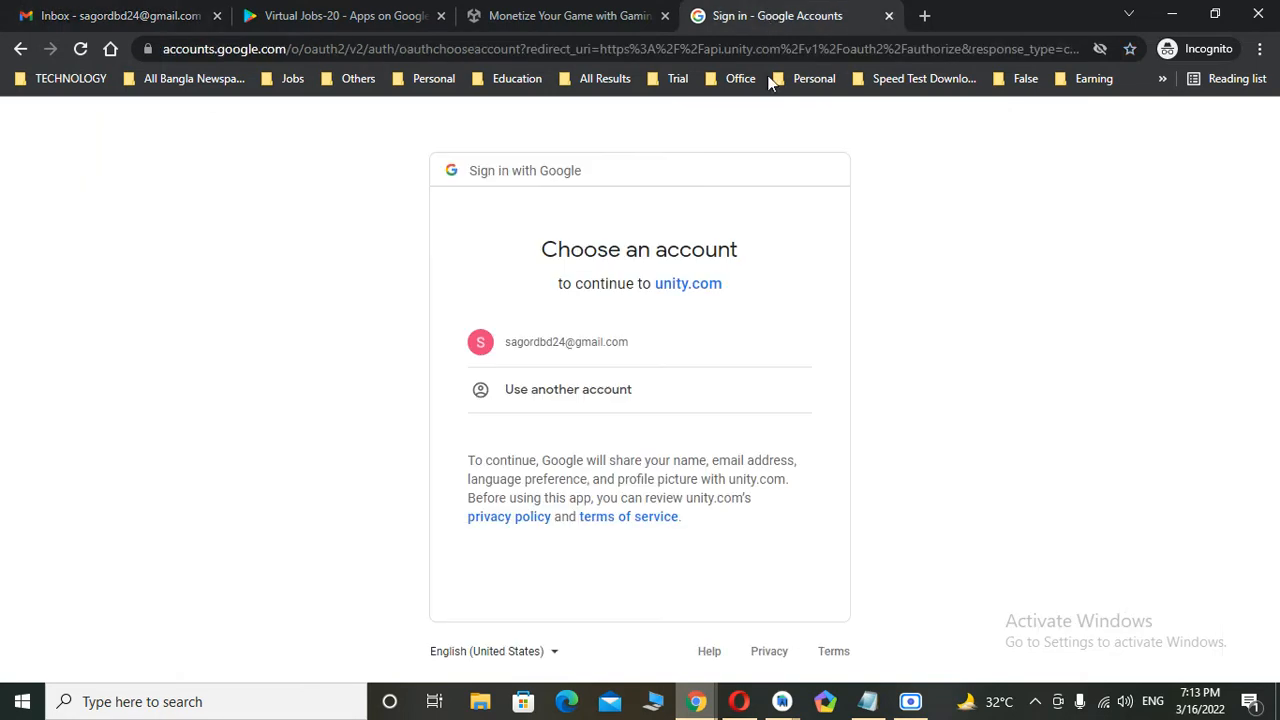
pyautogui.click(520, 358)
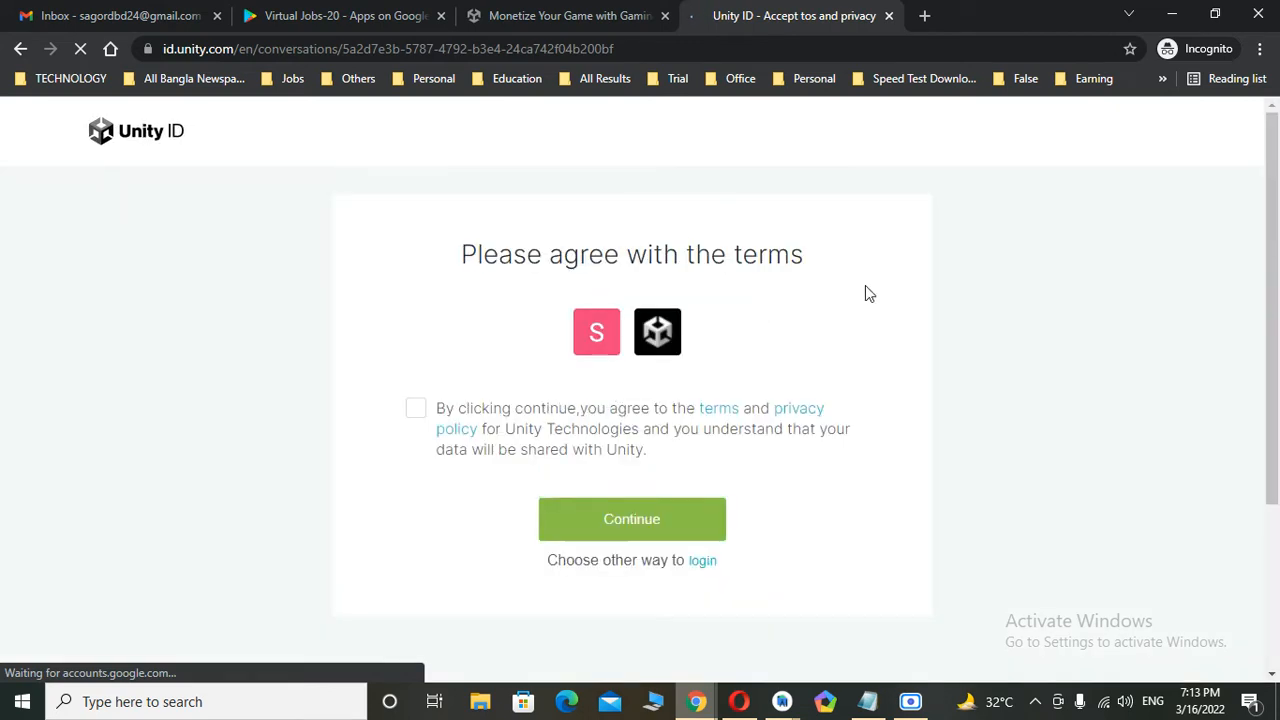
# Step: Agree to Unity's terms and privacy policy and continue the Unity ID registration
pyautogui.click(632, 527)
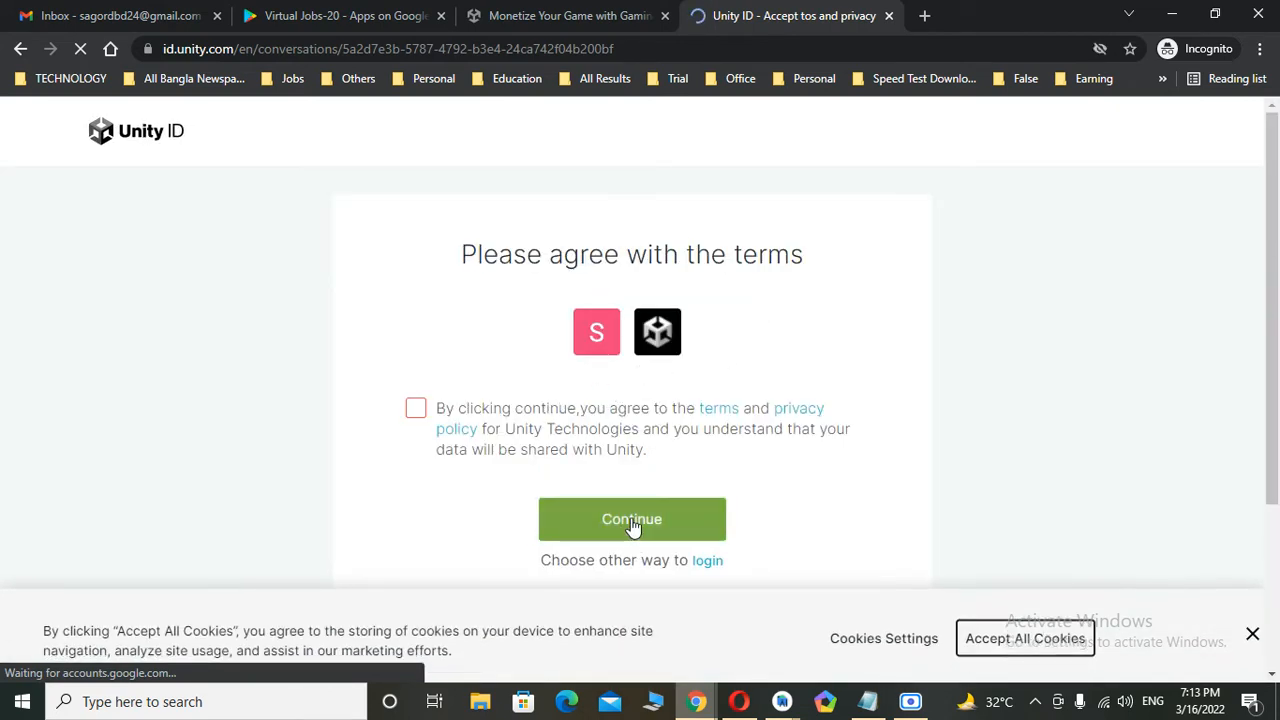
pyautogui.click(415, 409)
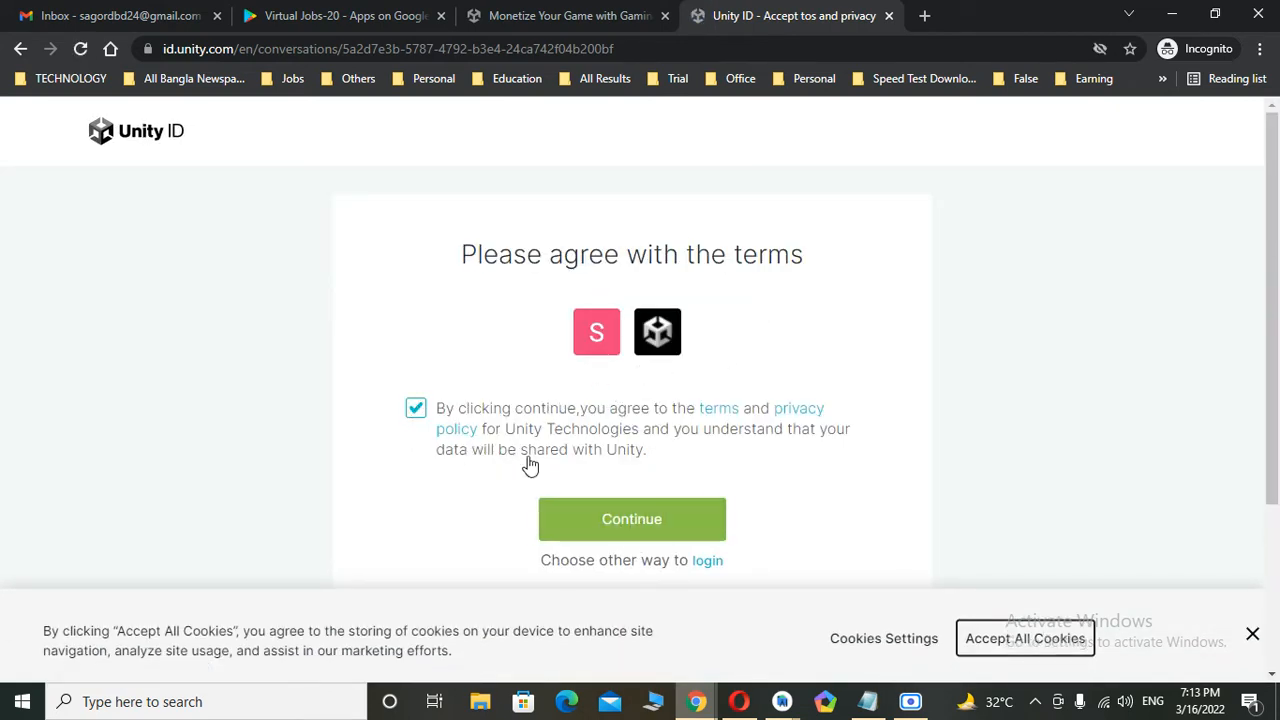
pyautogui.click(640, 537)
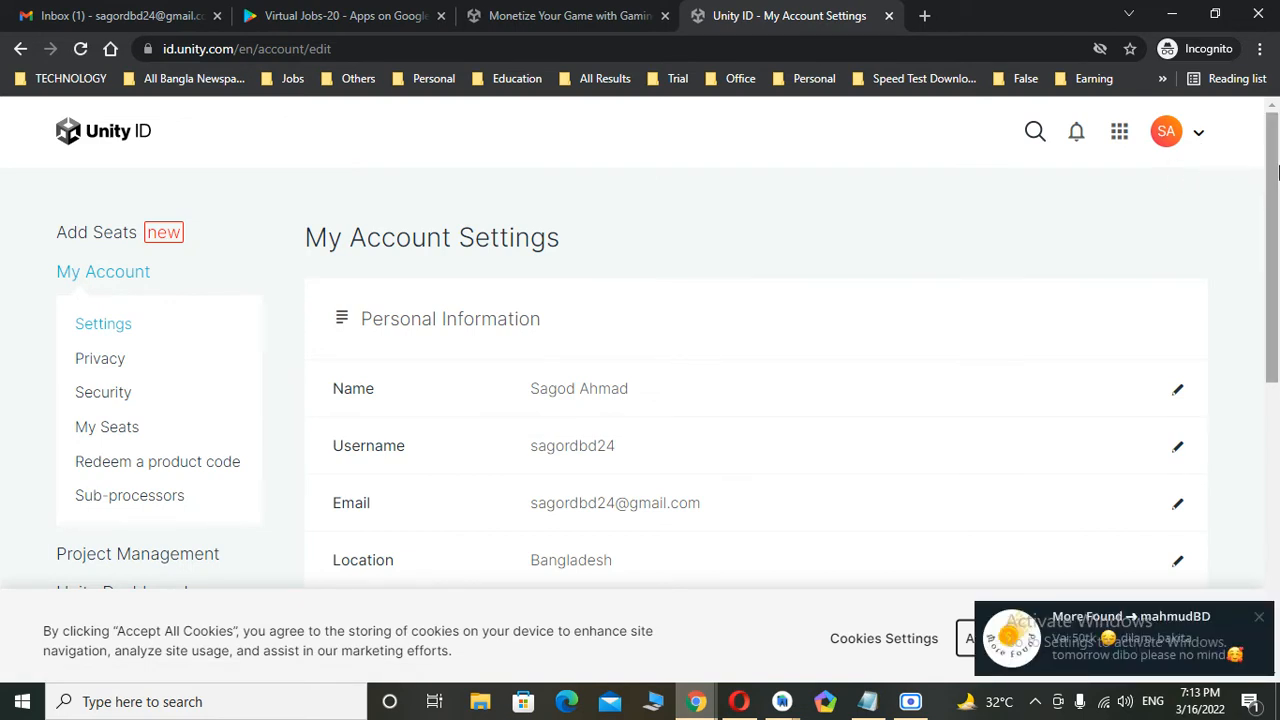
# Step: Look over the Unity ID account settings, the profile menu and the Unity Dashboard and Organizations links
pyautogui.scroll(-1, 1275, 148)
pyautogui.scroll(1, 1275, 148)
pyautogui.click(1259, 617)
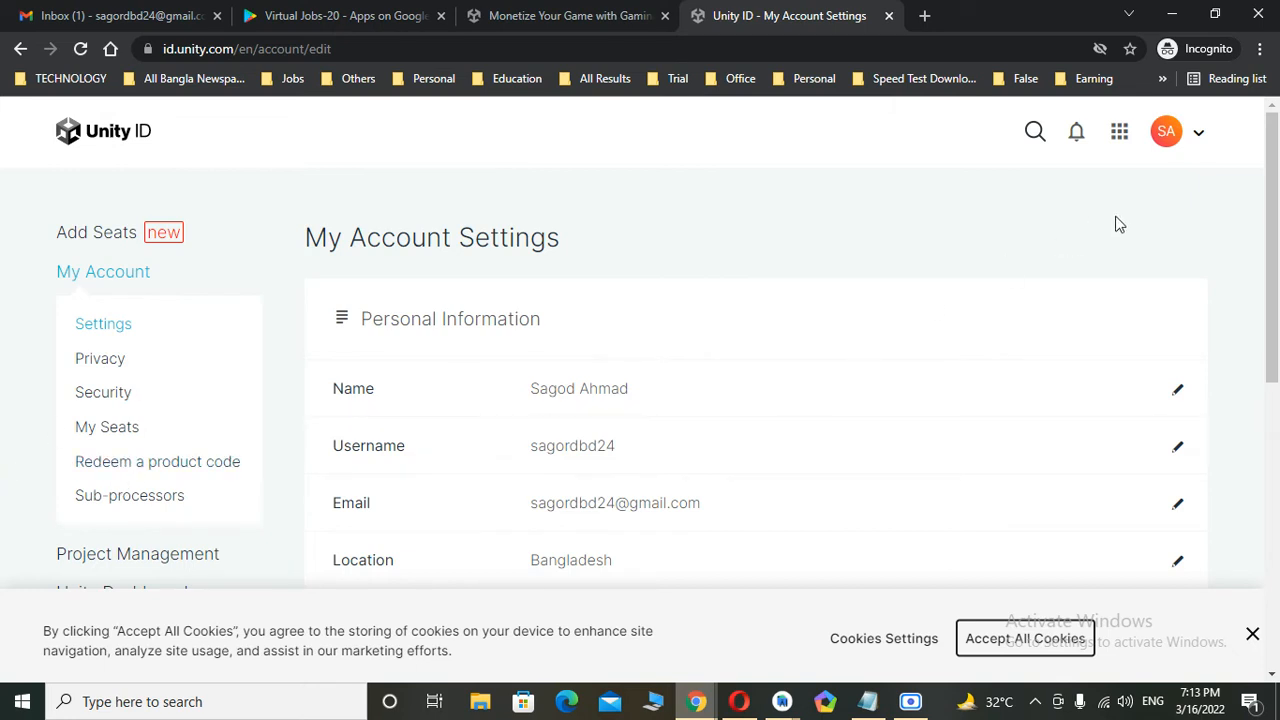
pyautogui.click(1197, 140)
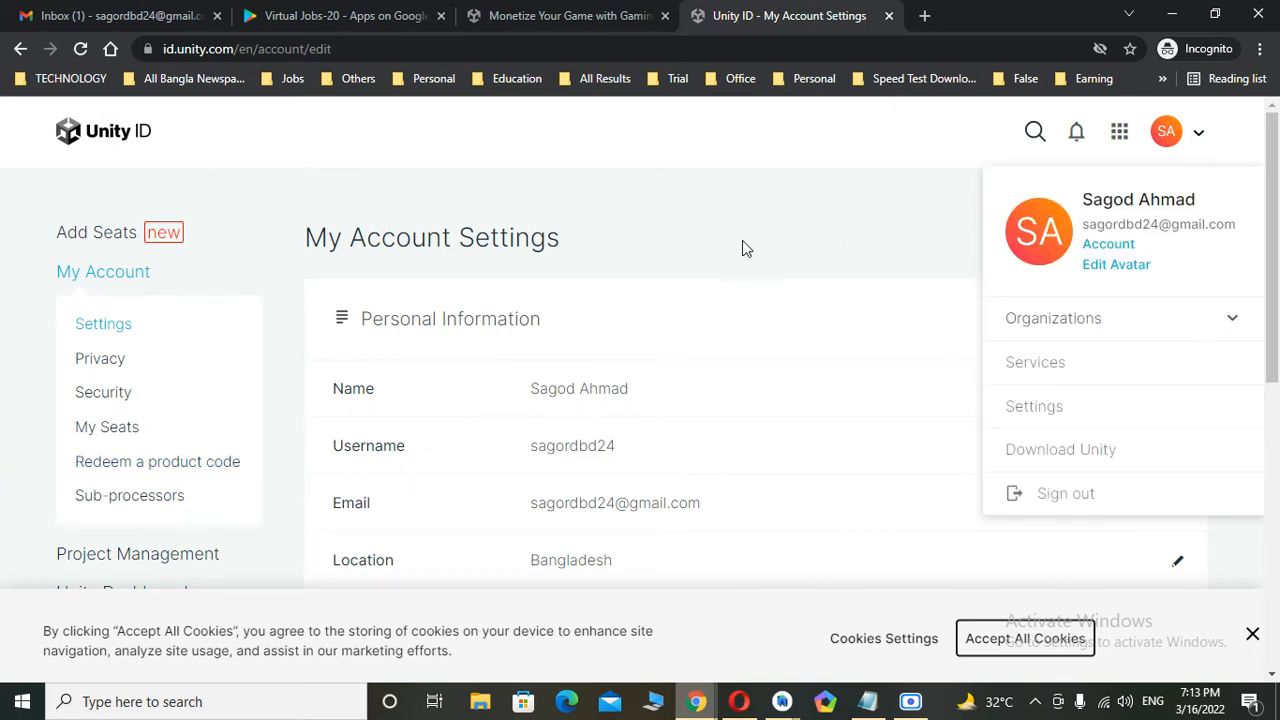
pyautogui.scroll(-2, 1211, 297)
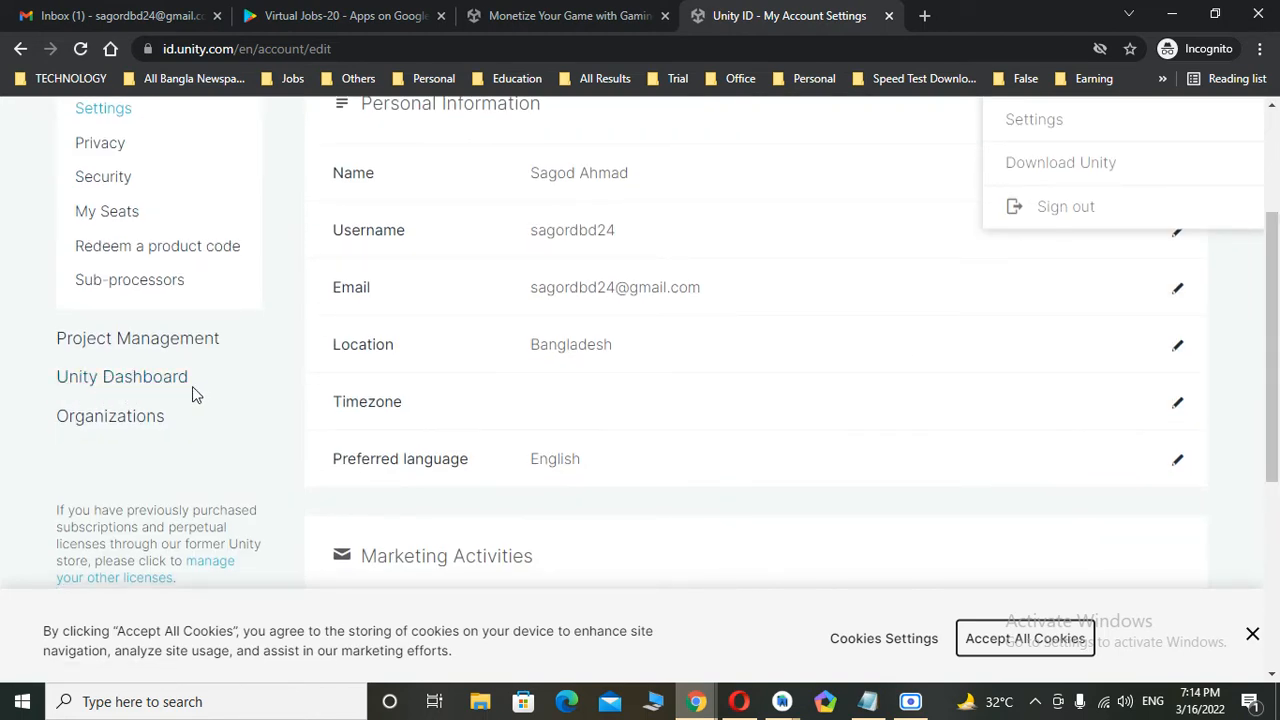
pyautogui.moveTo(58, 386); pyautogui.dragTo(195, 422)
pyautogui.click(195, 446)
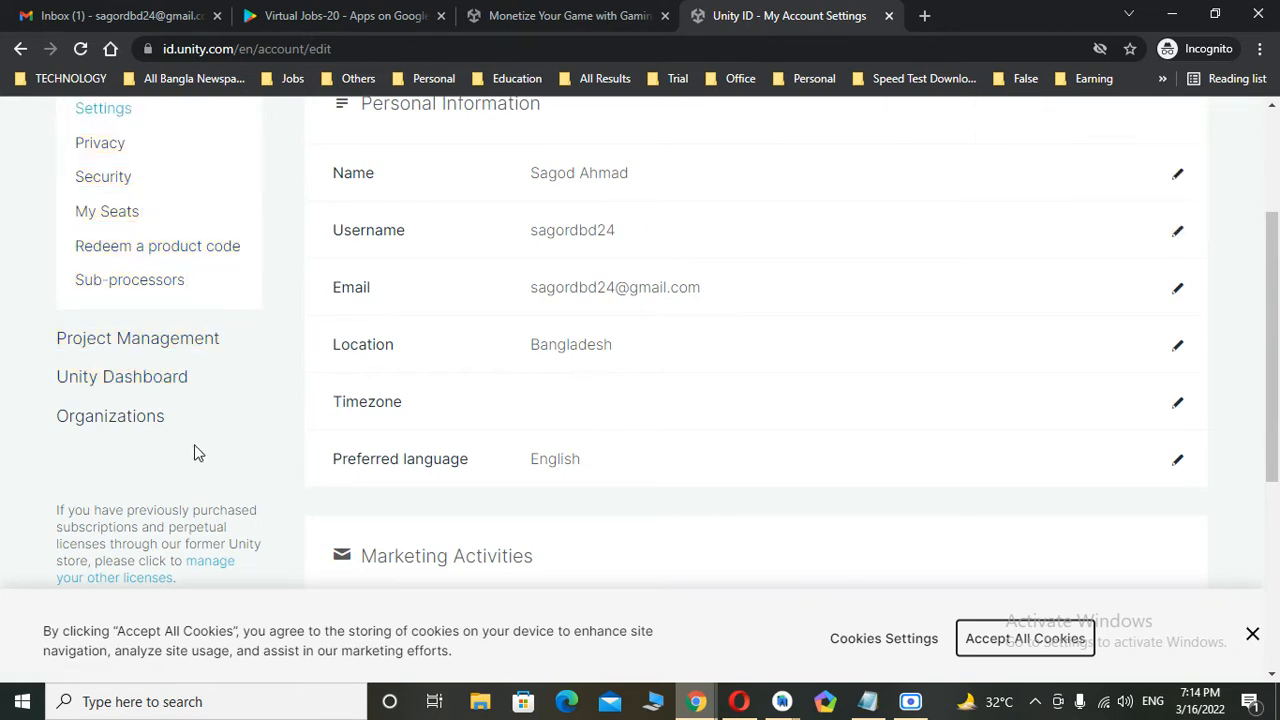
# Step: Open the Unity Dashboard and sign in, accepting the updated terms of service and all cookies
pyautogui.click(148, 386)
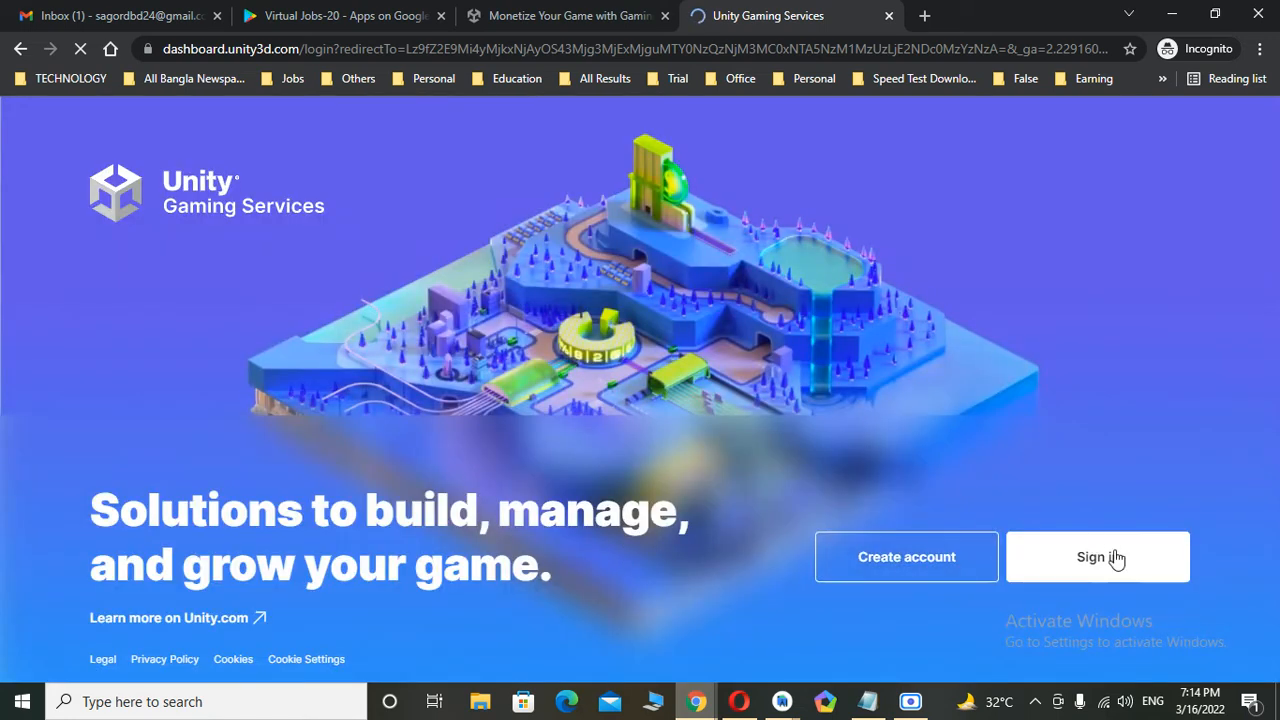
pyautogui.click(1116, 560)
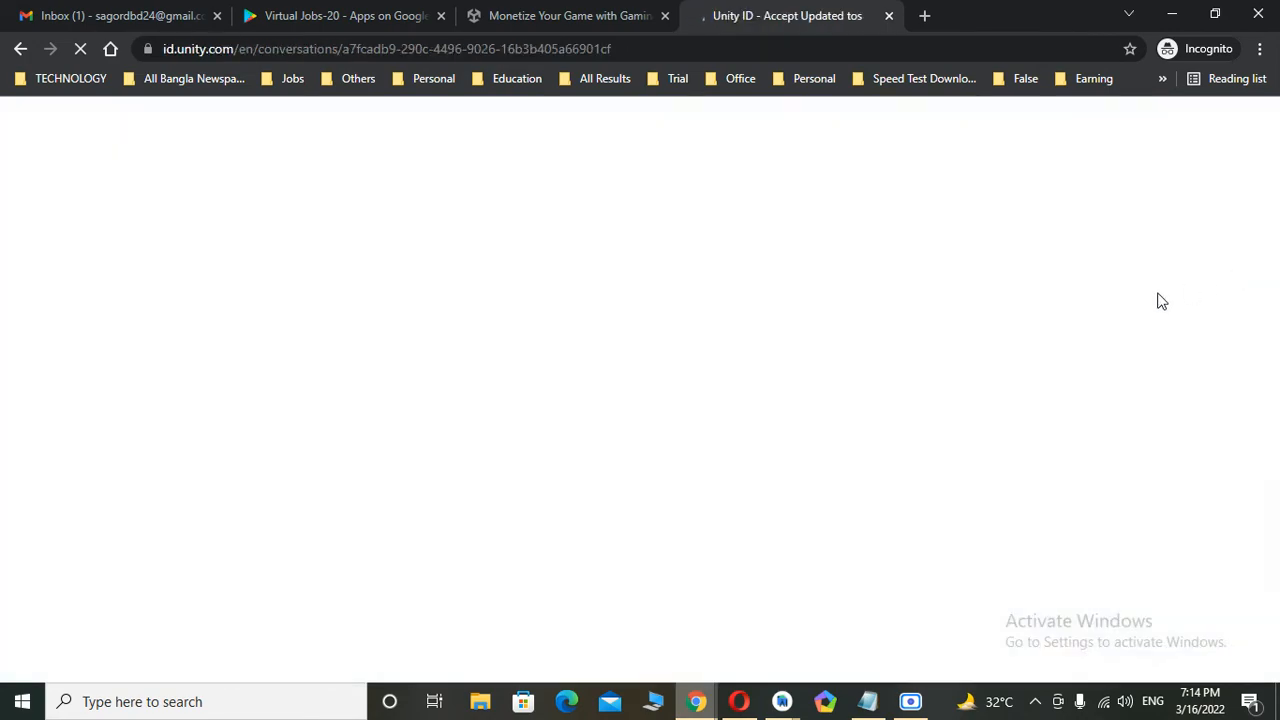
pyautogui.scroll(-20, 492, 373)
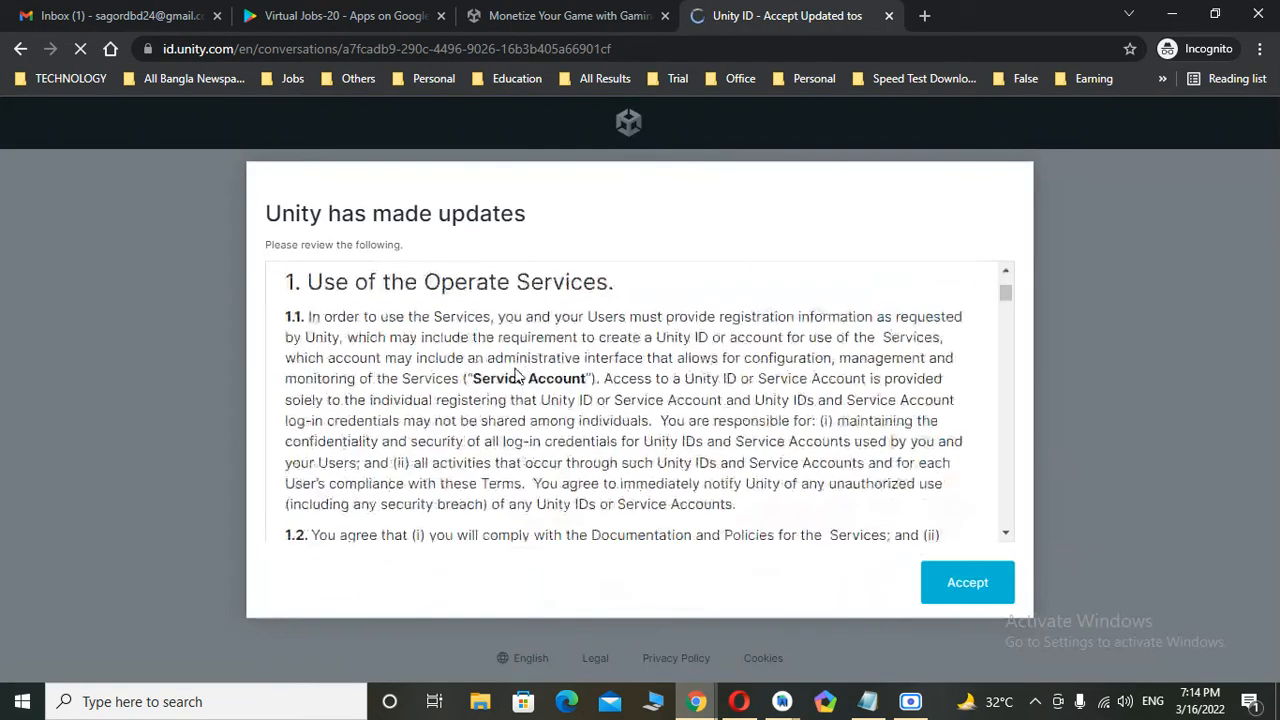
pyautogui.click(997, 583)
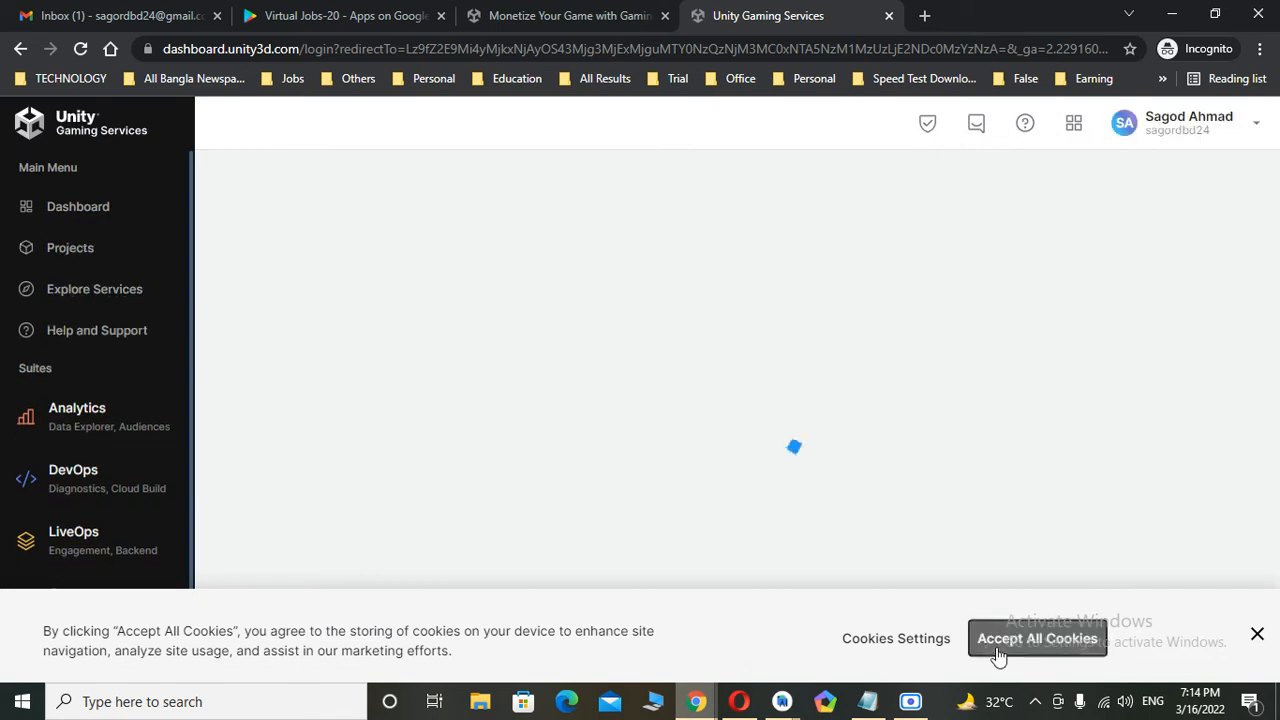
pyautogui.click(997, 650)
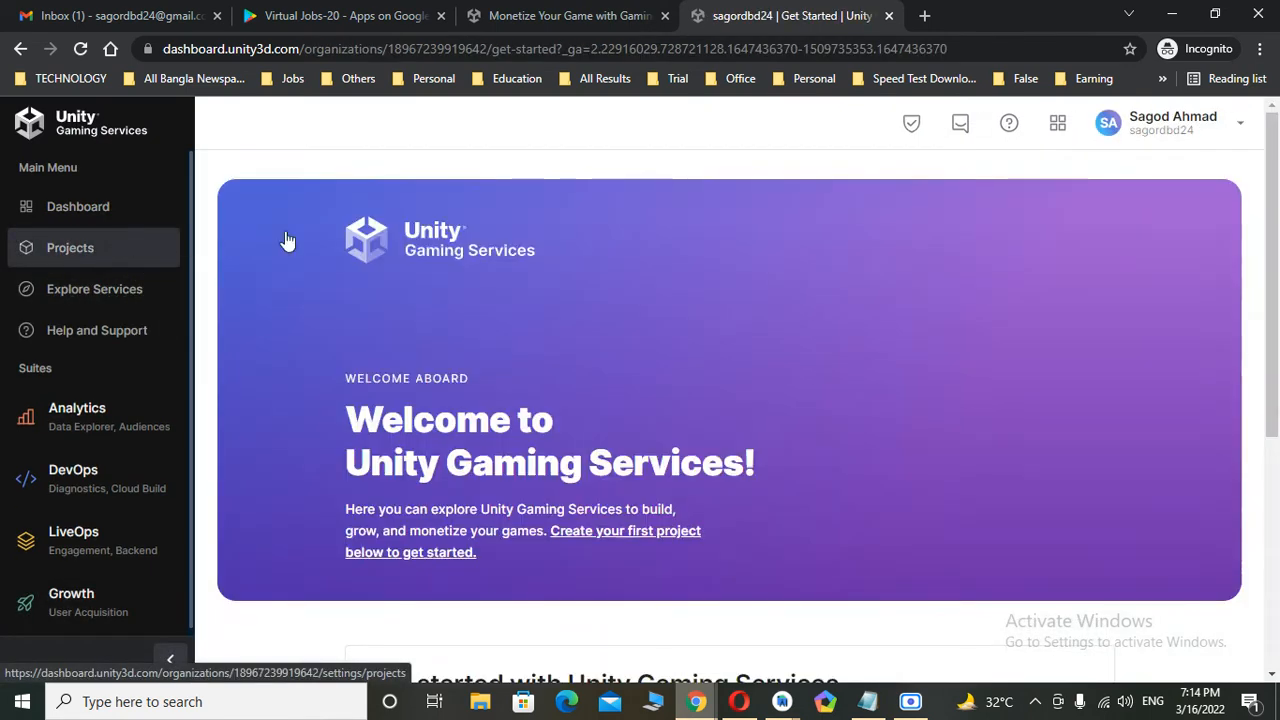
# Step: Try to open the Monetization suite of Unity Gaming Services, and dismiss the welcome tour and the notice
pyautogui.scroll(-4, 399, 412)
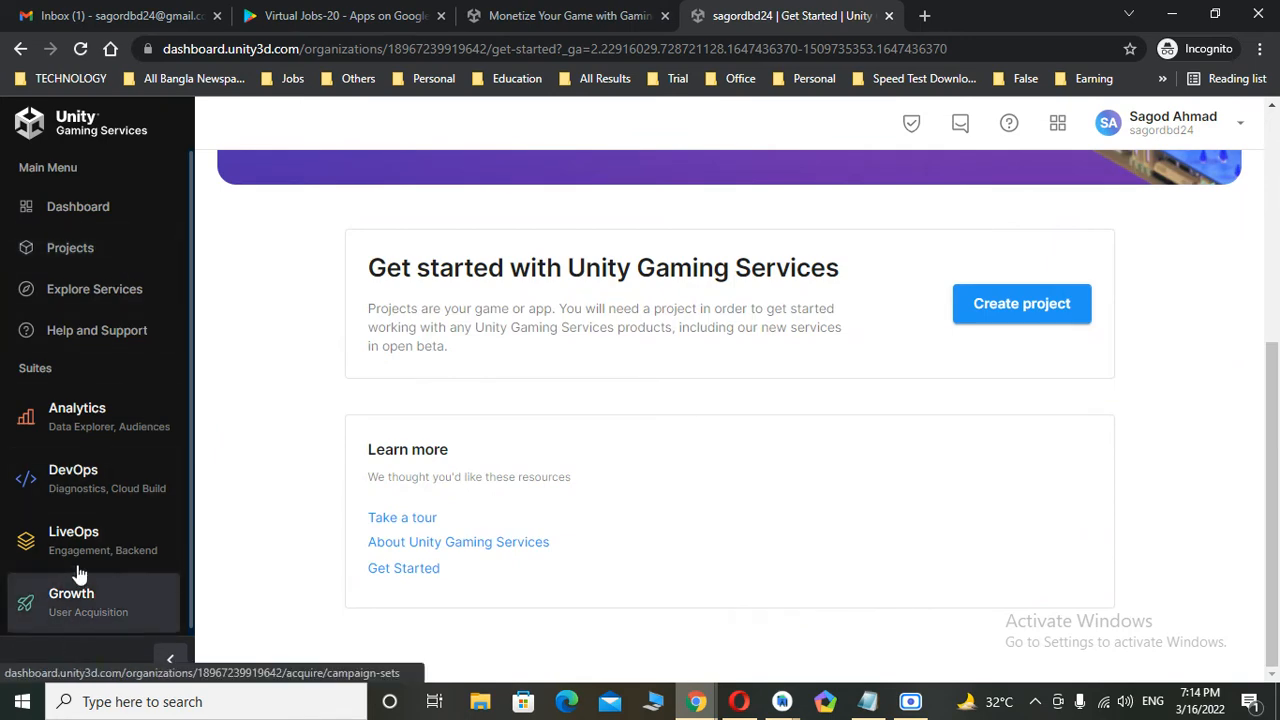
pyautogui.scroll(-2, 128, 484)
pyautogui.click(118, 540)
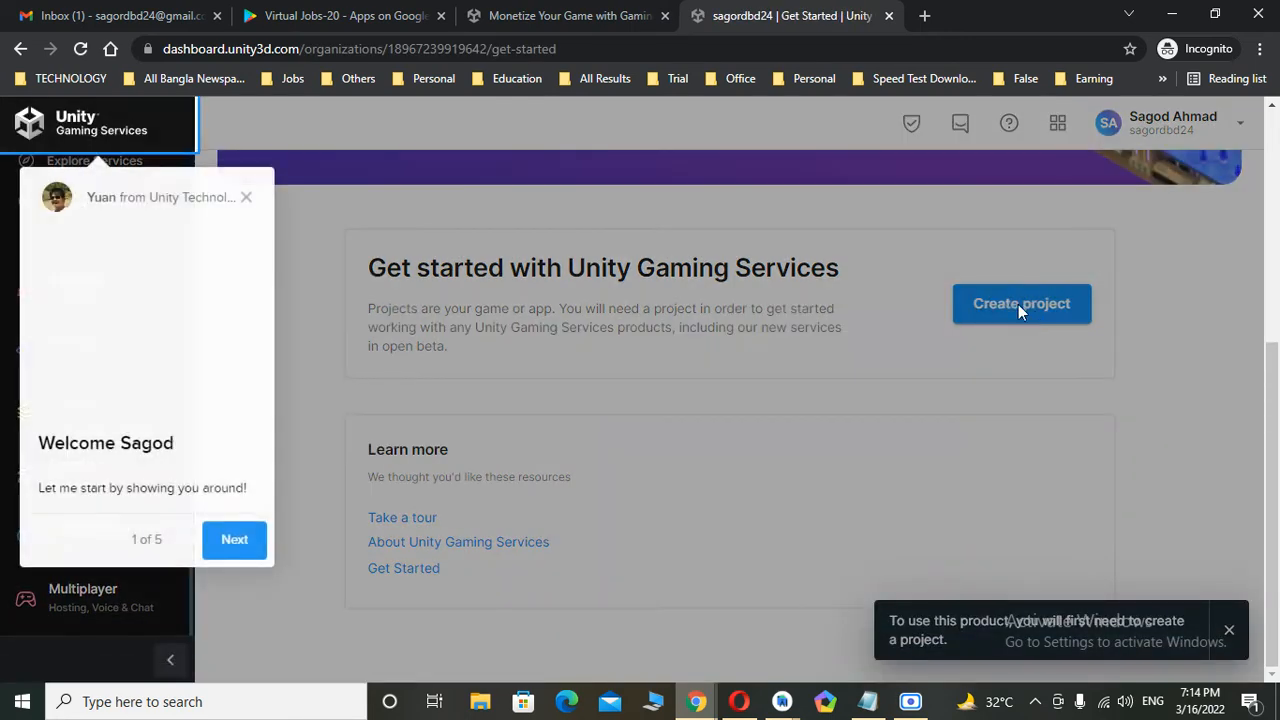
pyautogui.click(245, 199)
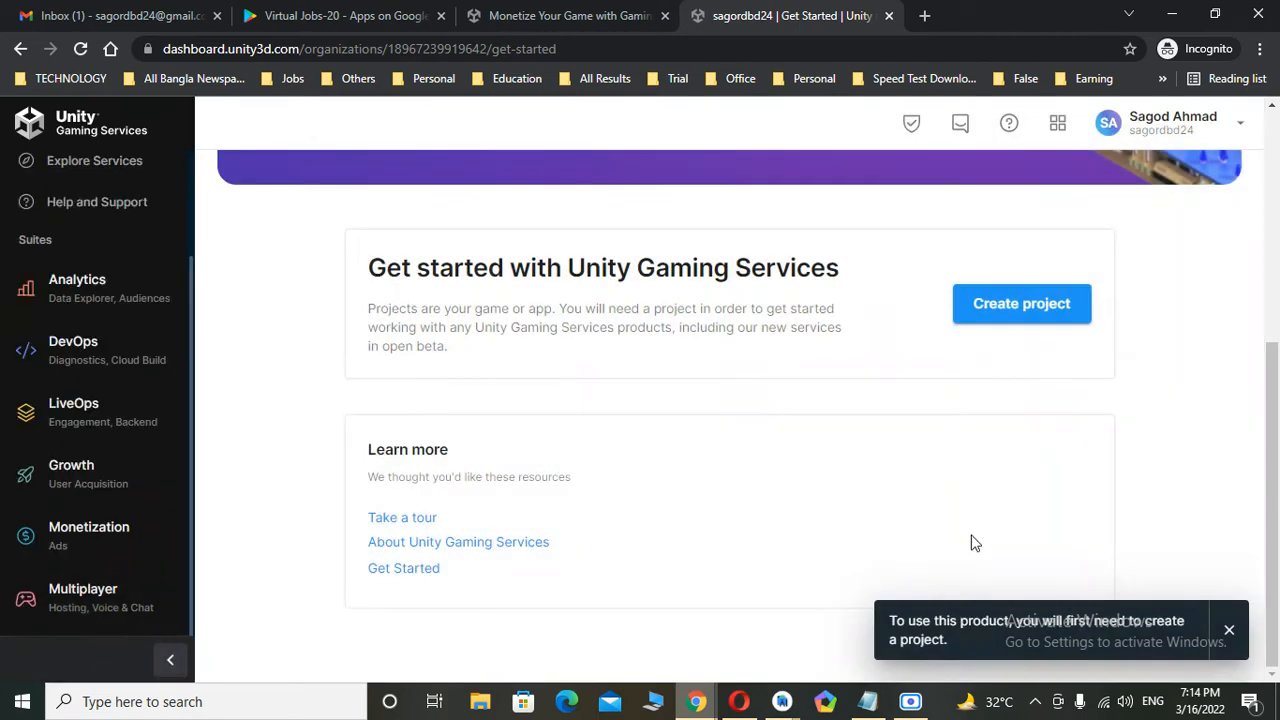
pyautogui.click(1231, 633)
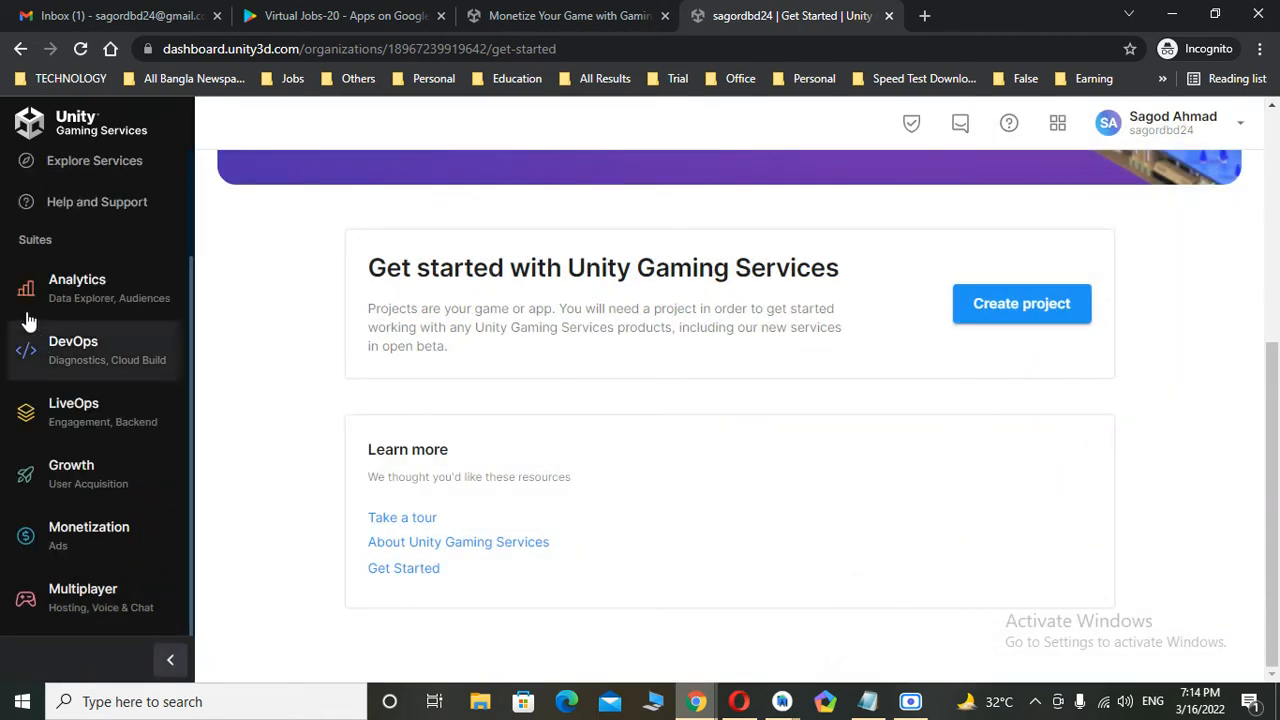
# Step: Create a first project named Virtual Jobs-20, not targeted to children under 13, from the organization's Projects page
pyautogui.scroll(2, 120, 260)
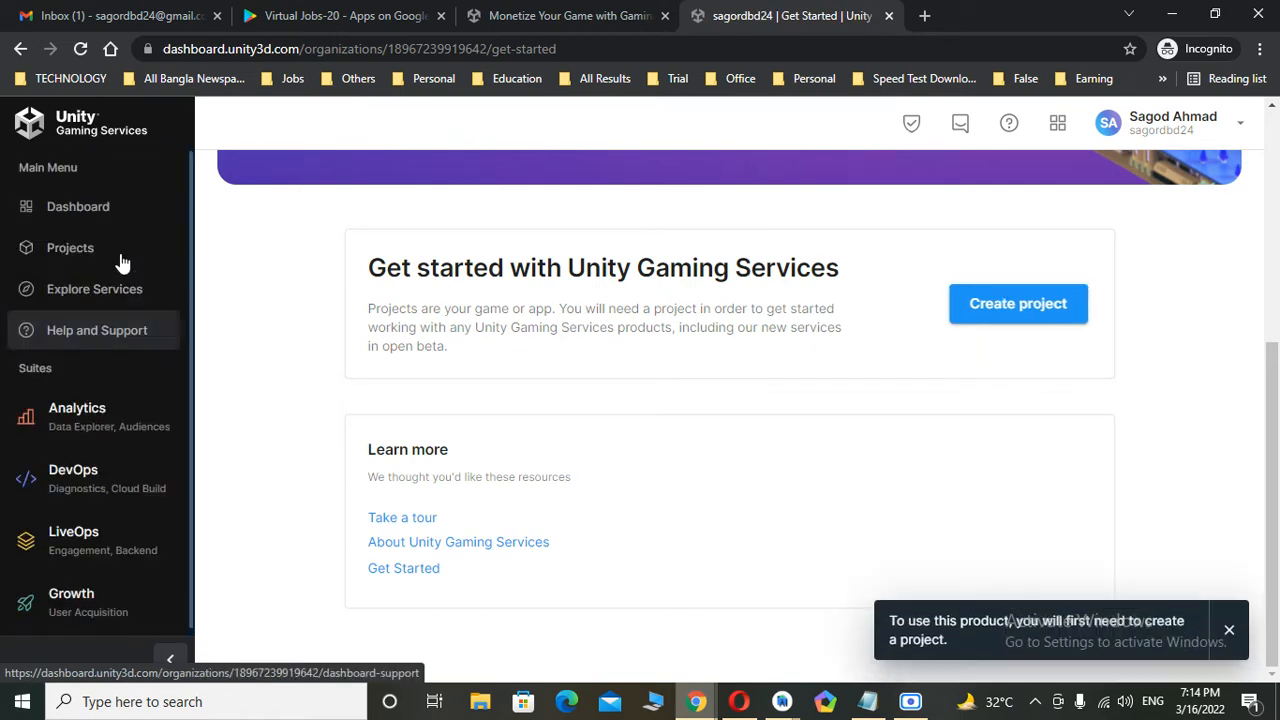
pyautogui.click(104, 252)
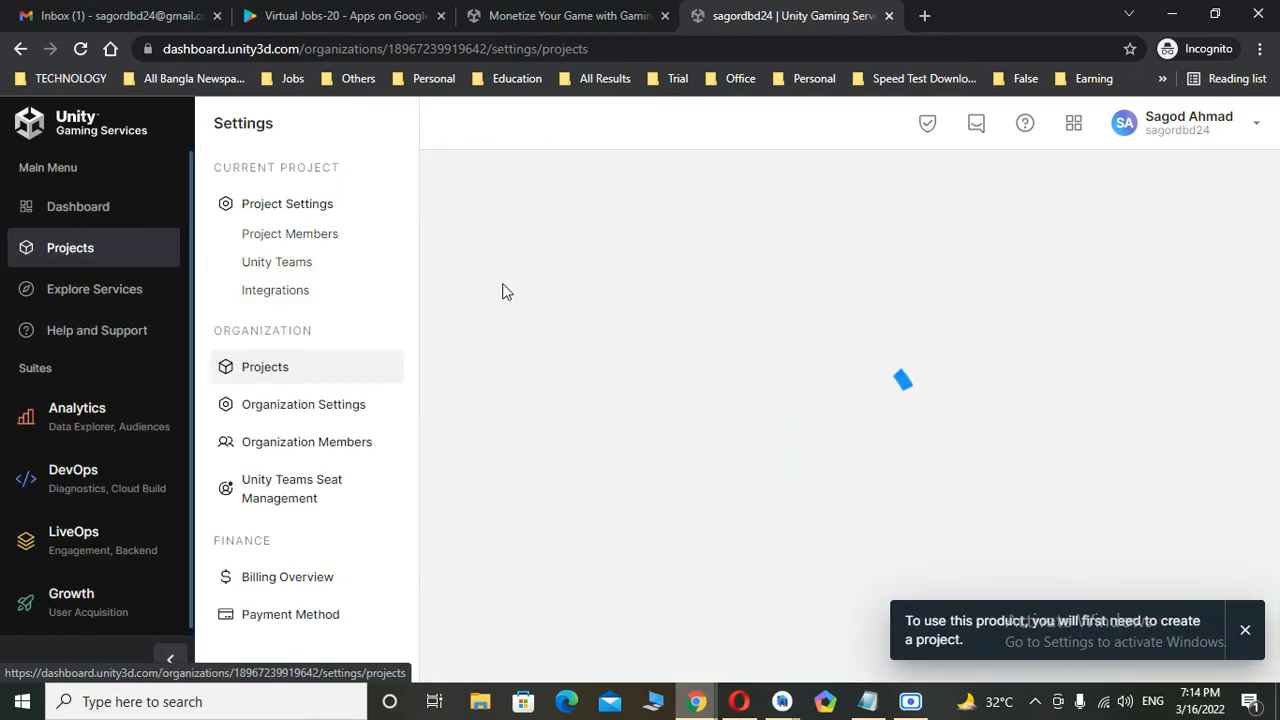
pyautogui.click(57, 245)
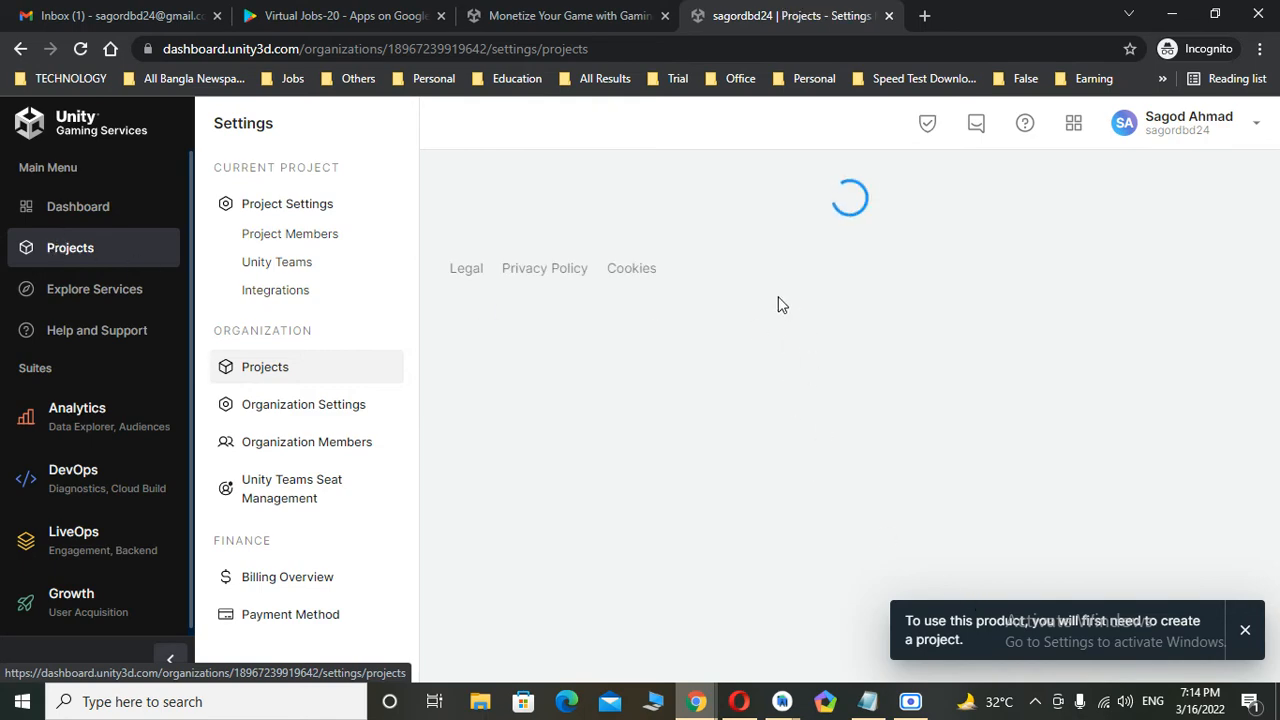
pyautogui.click(1165, 222)
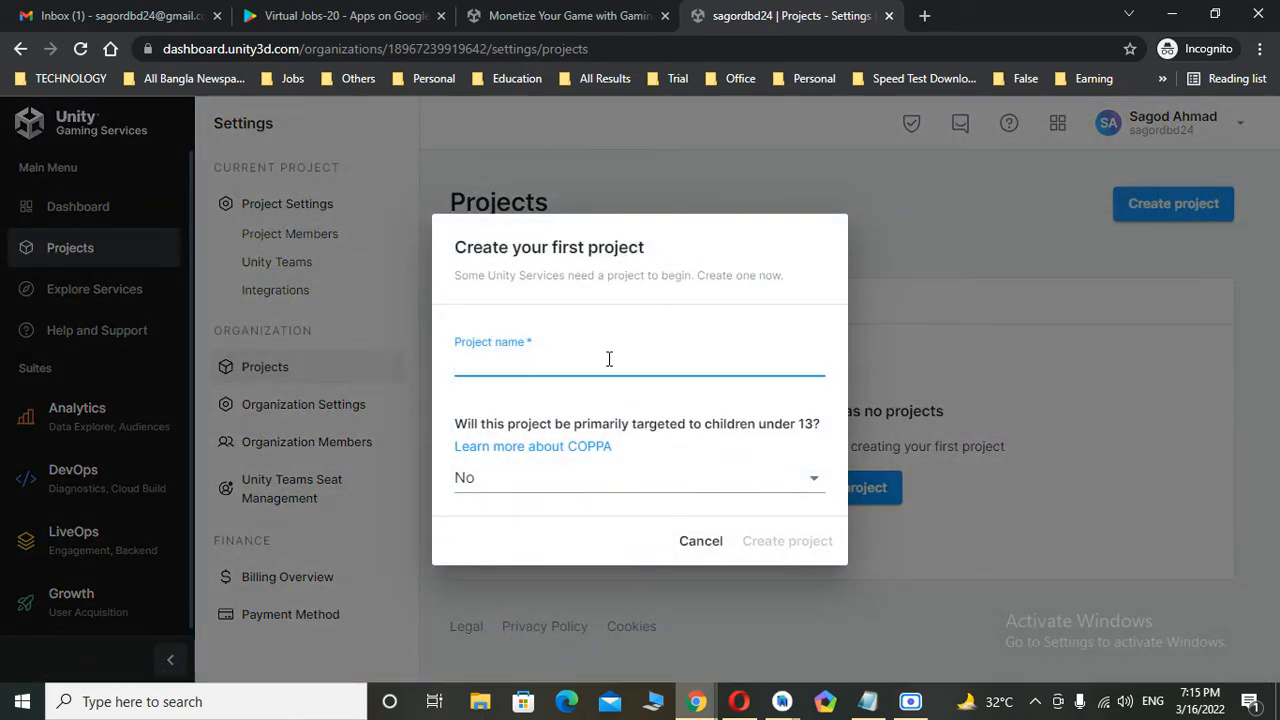
pyautogui.write('Vi')
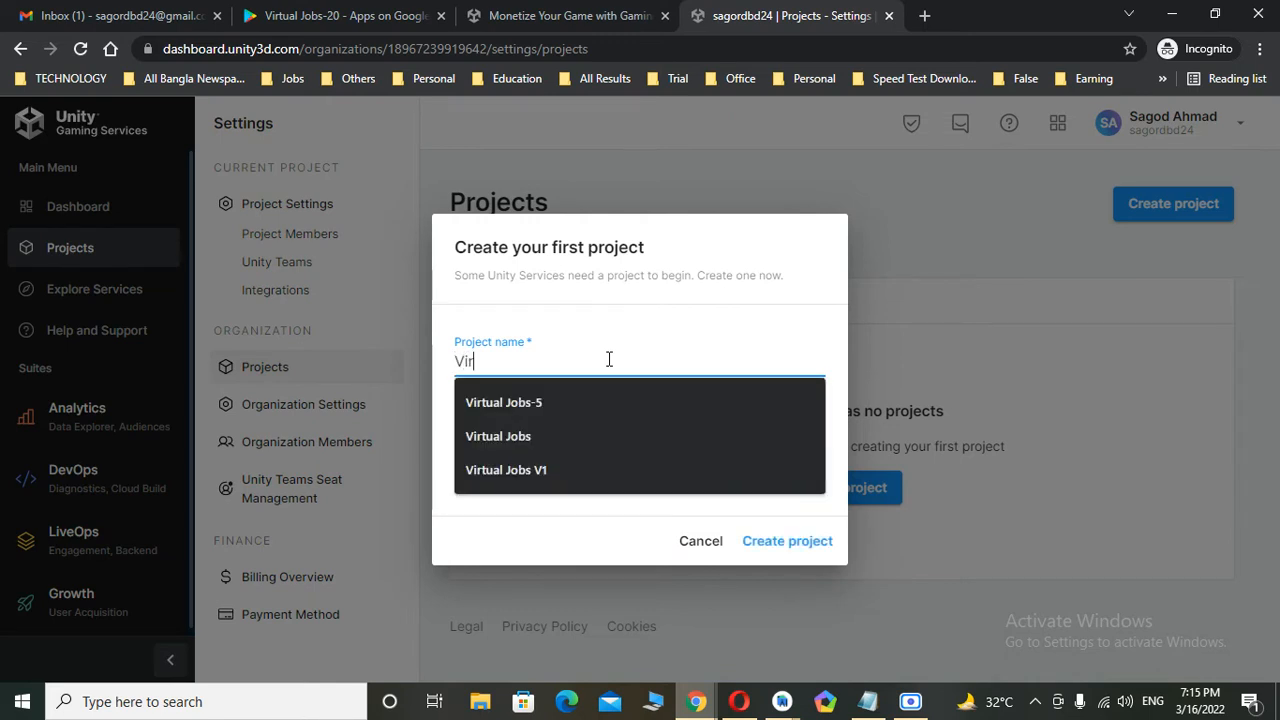
pyautogui.write('r')
pyautogui.click(600, 400)
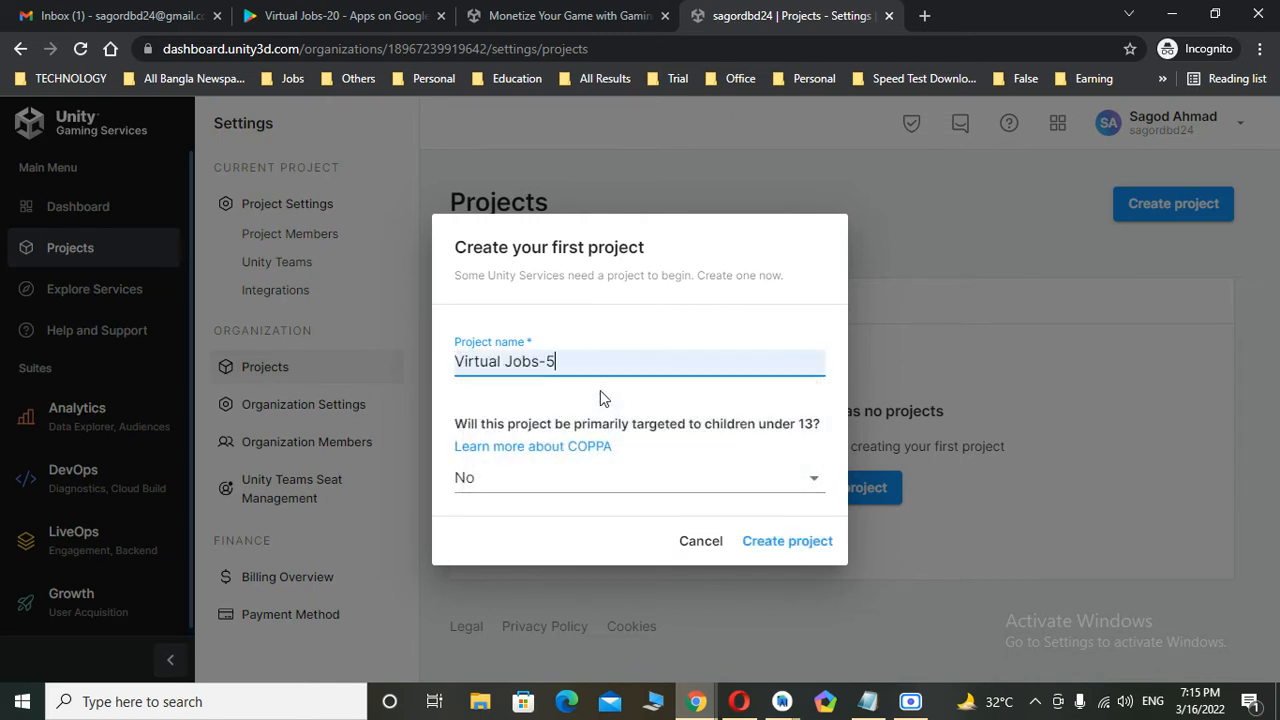
pyautogui.press('BackSpace')
pyautogui.write('0')
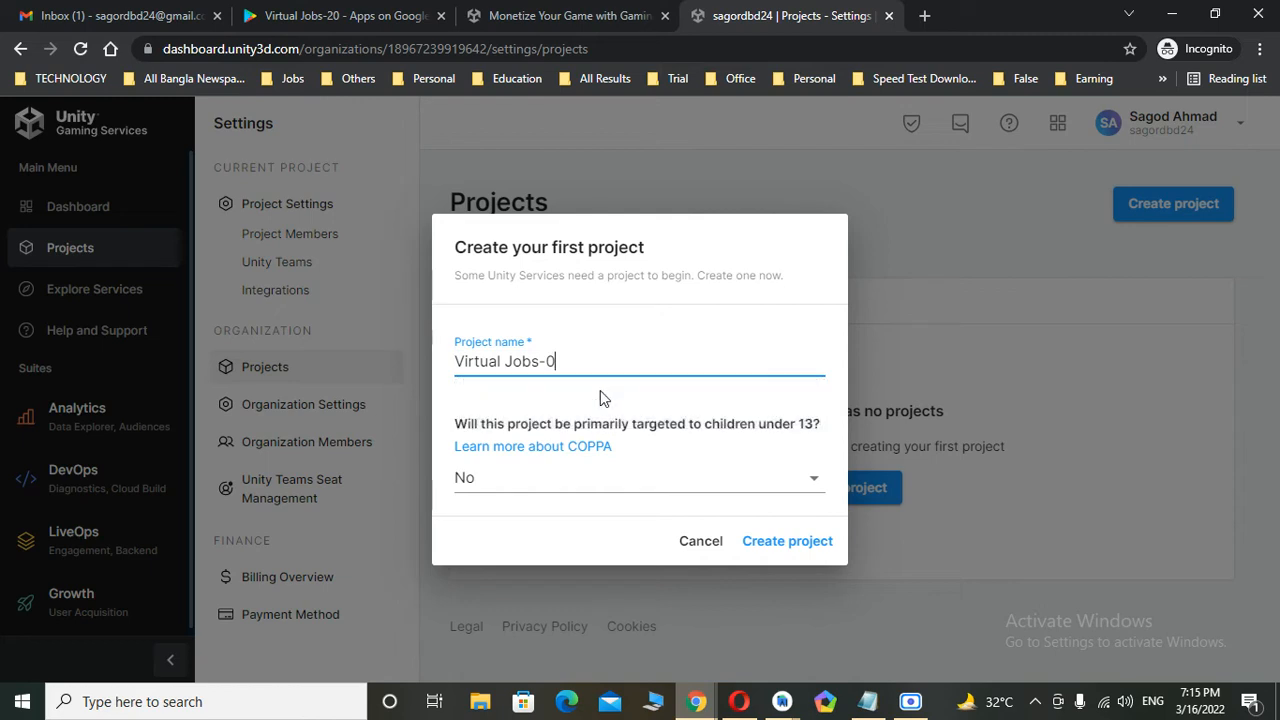
pyautogui.press('BackSpace')
pyautogui.write('20')
pyautogui.click(763, 552)
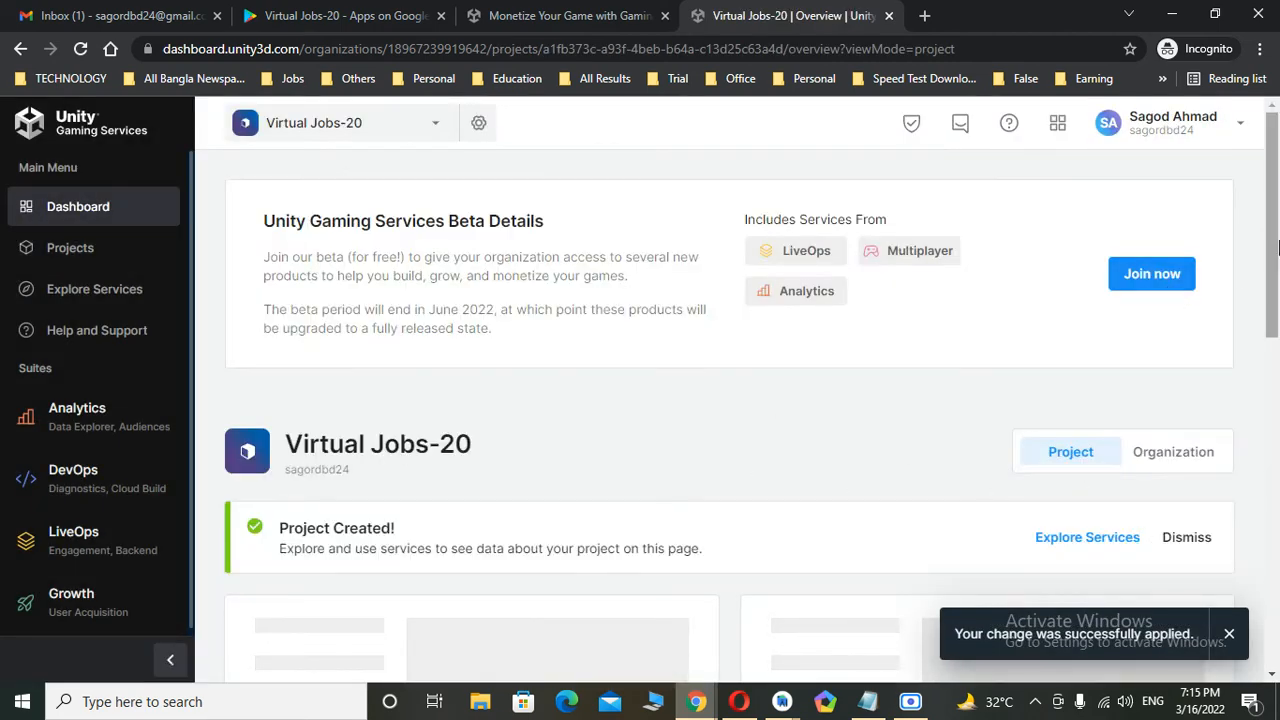
# Step: Dismiss the guided tour and look over the project overview and the organization's ad revenue overview
pyautogui.moveTo(1278, 247); pyautogui.dragTo(1278, 290)
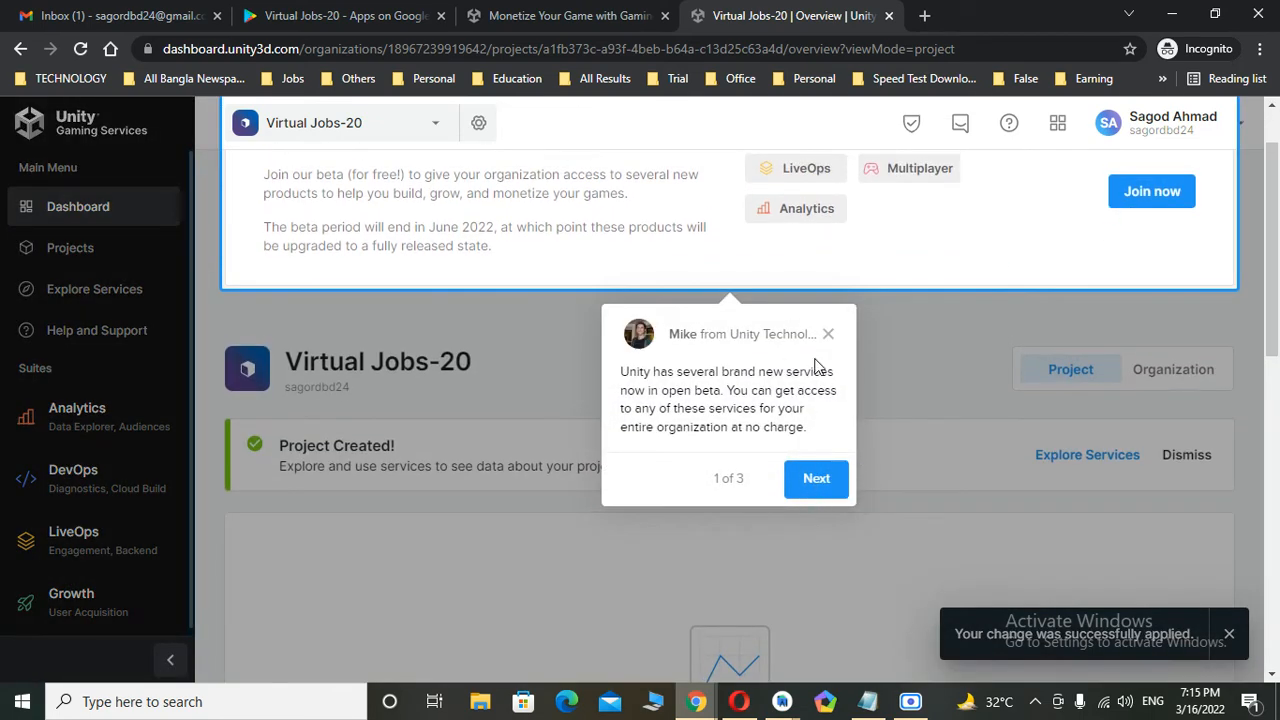
pyautogui.click(826, 336)
pyautogui.moveTo(1274, 240); pyautogui.dragTo(1274, 255)
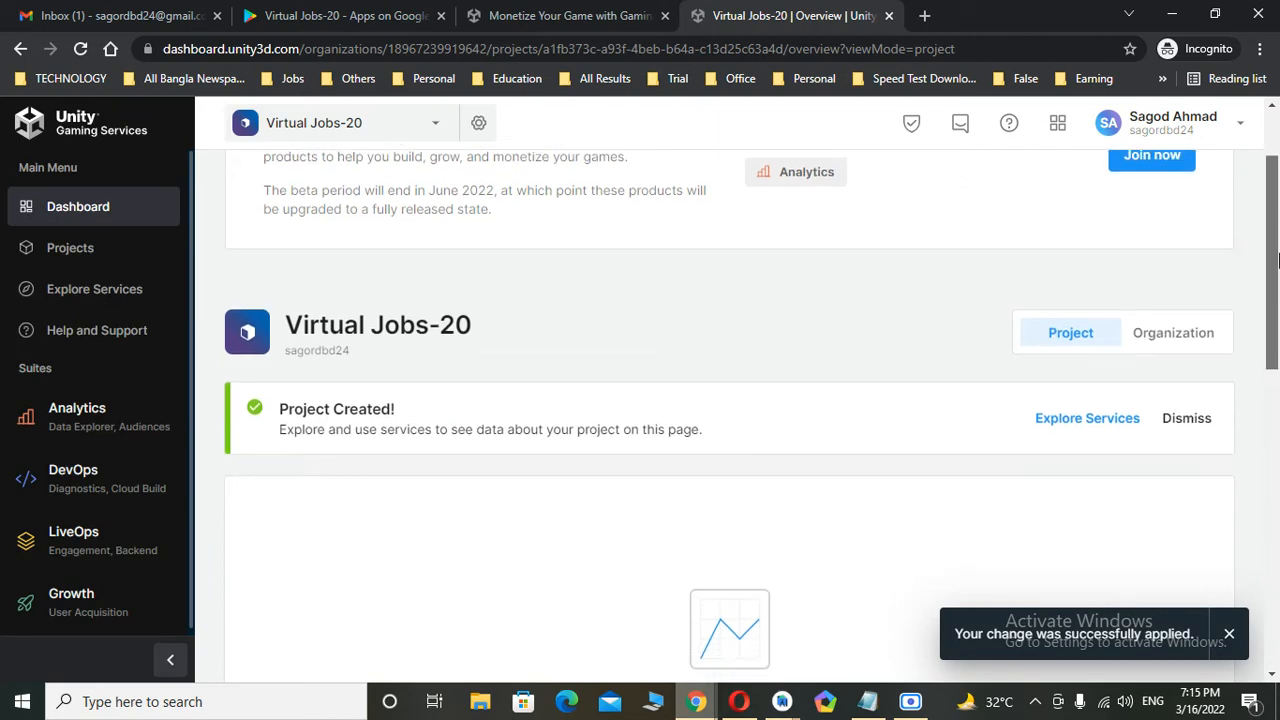
pyautogui.click(1174, 338)
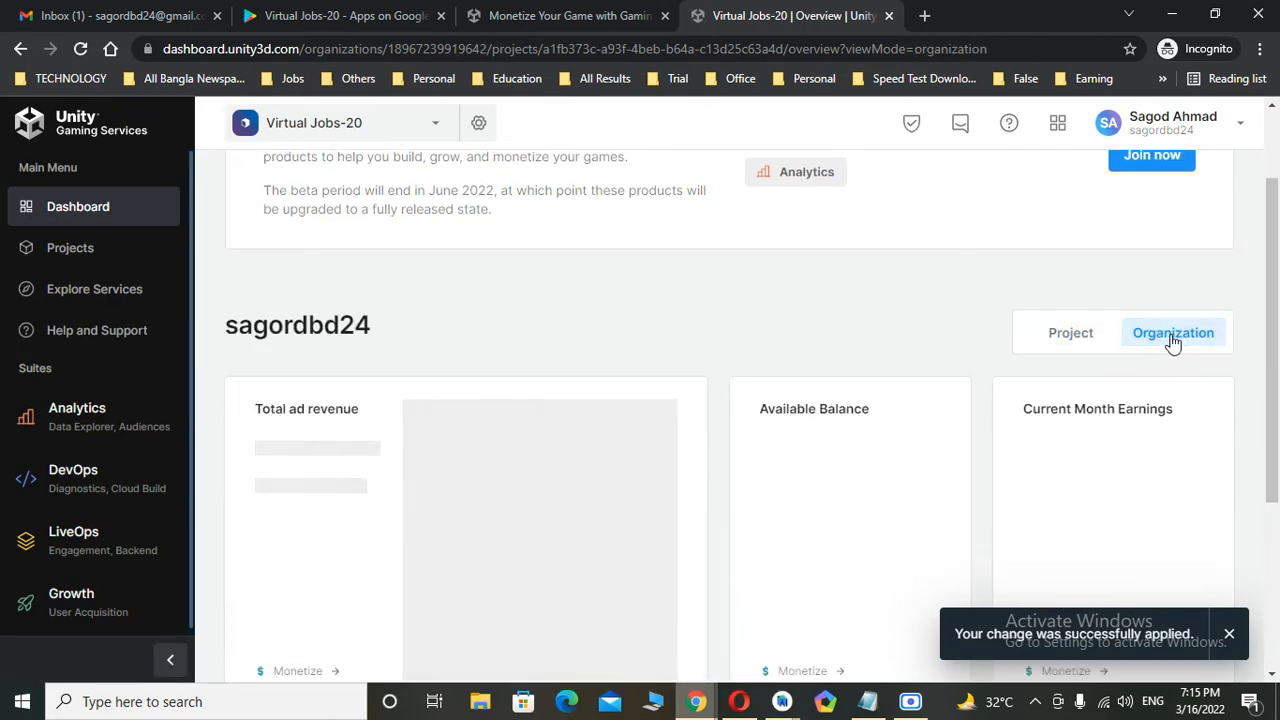
pyautogui.moveTo(1274, 316); pyautogui.dragTo(1276, 194)
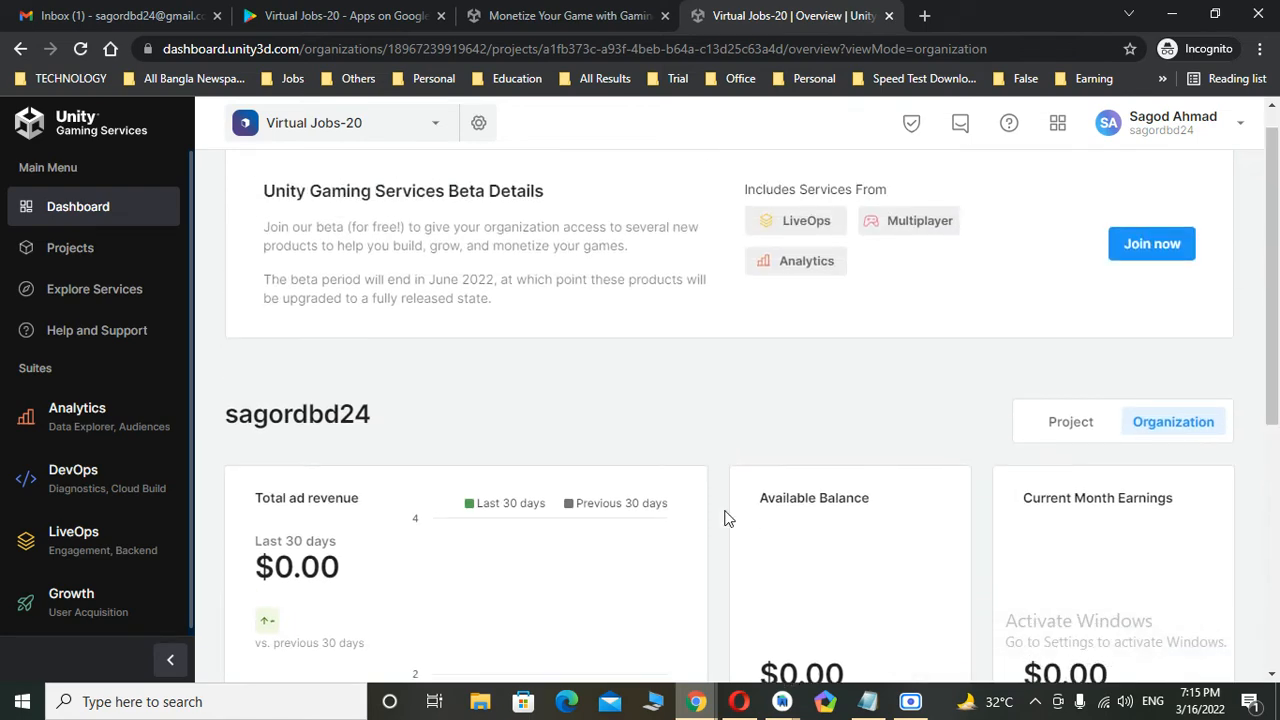
pyautogui.scroll(1, 966, 443)
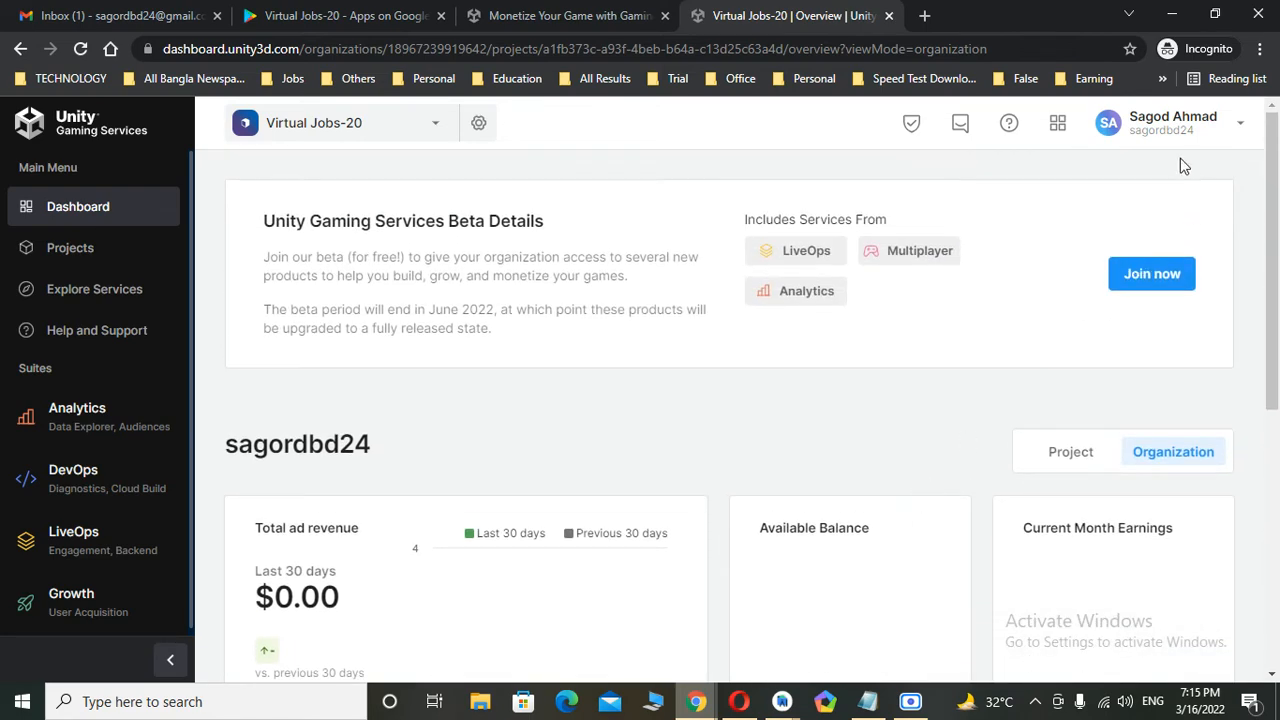
# Step: Join the Unity Gaming Services beta, agreeing to its Terms of Service, and postpone the setup
pyautogui.click(1155, 276)
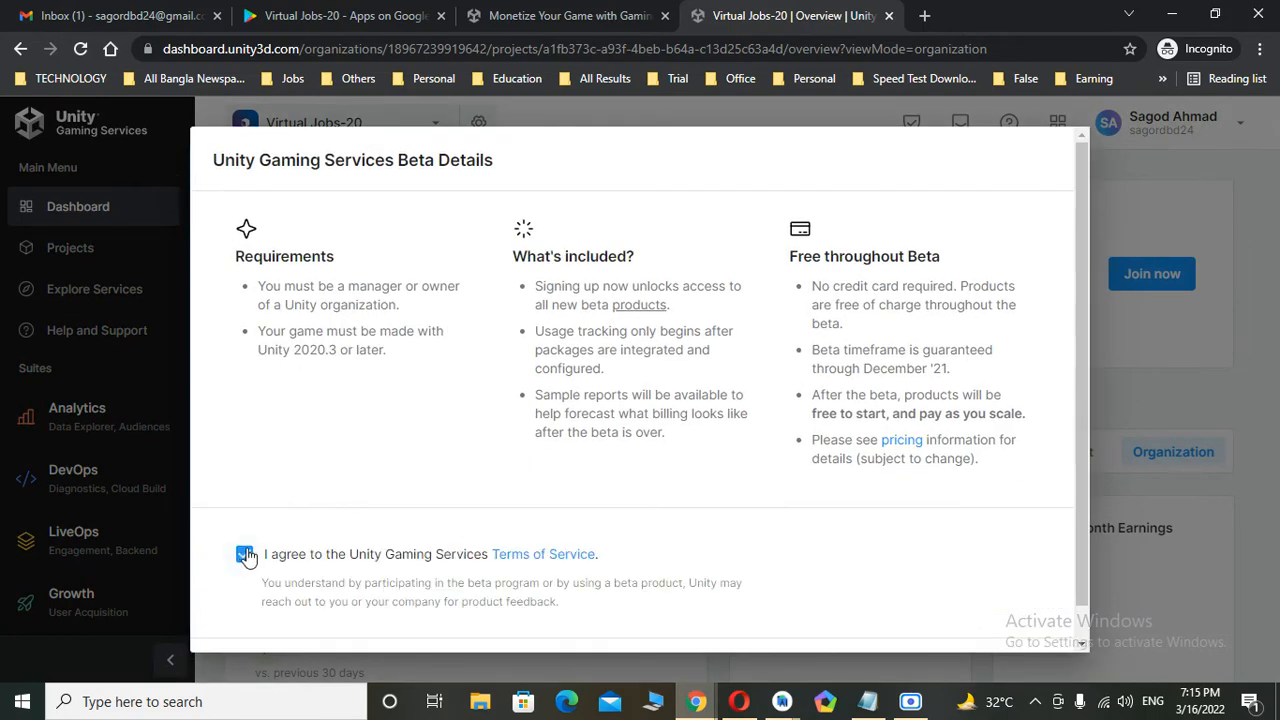
pyautogui.scroll(-1, 1060, 545)
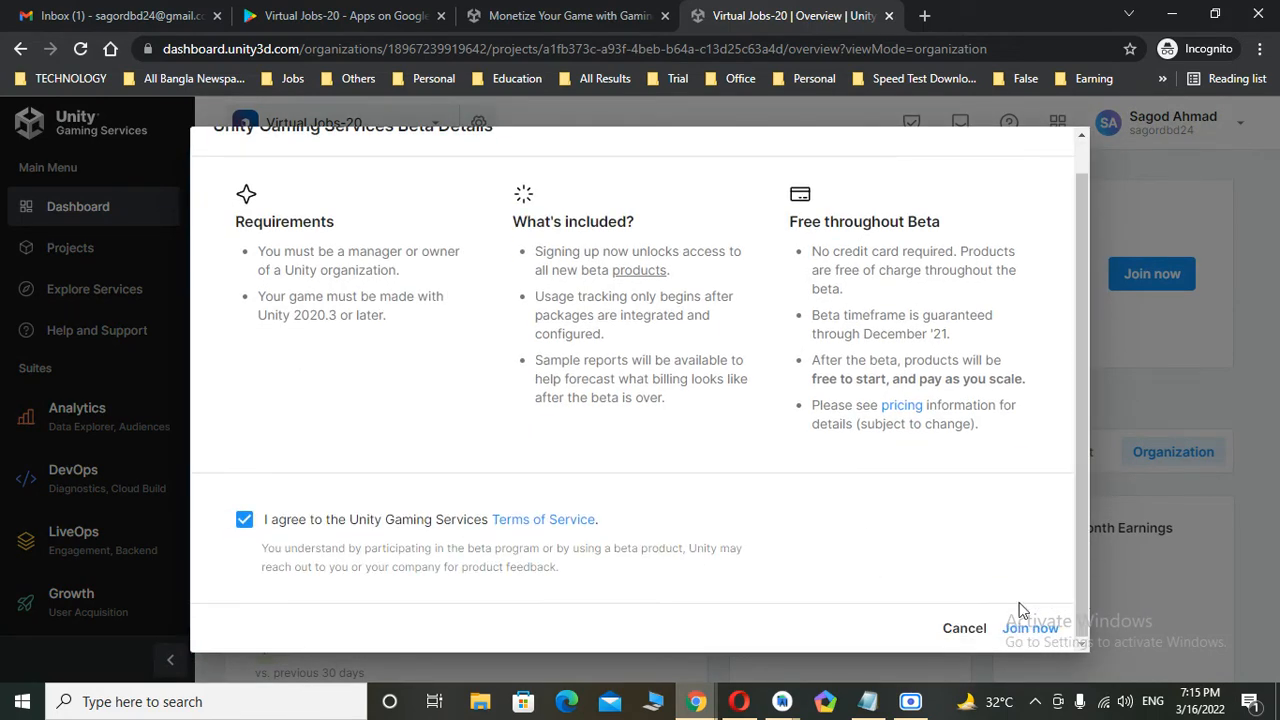
pyautogui.click(1016, 630)
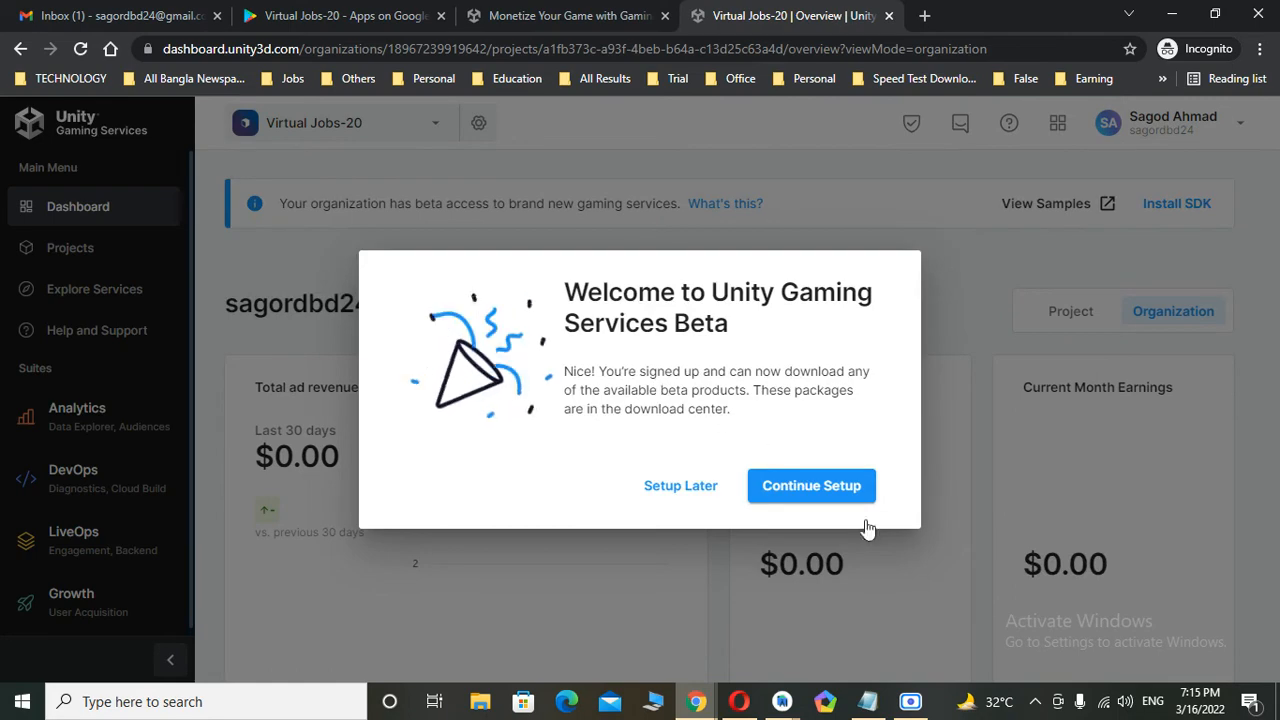
pyautogui.click(697, 496)
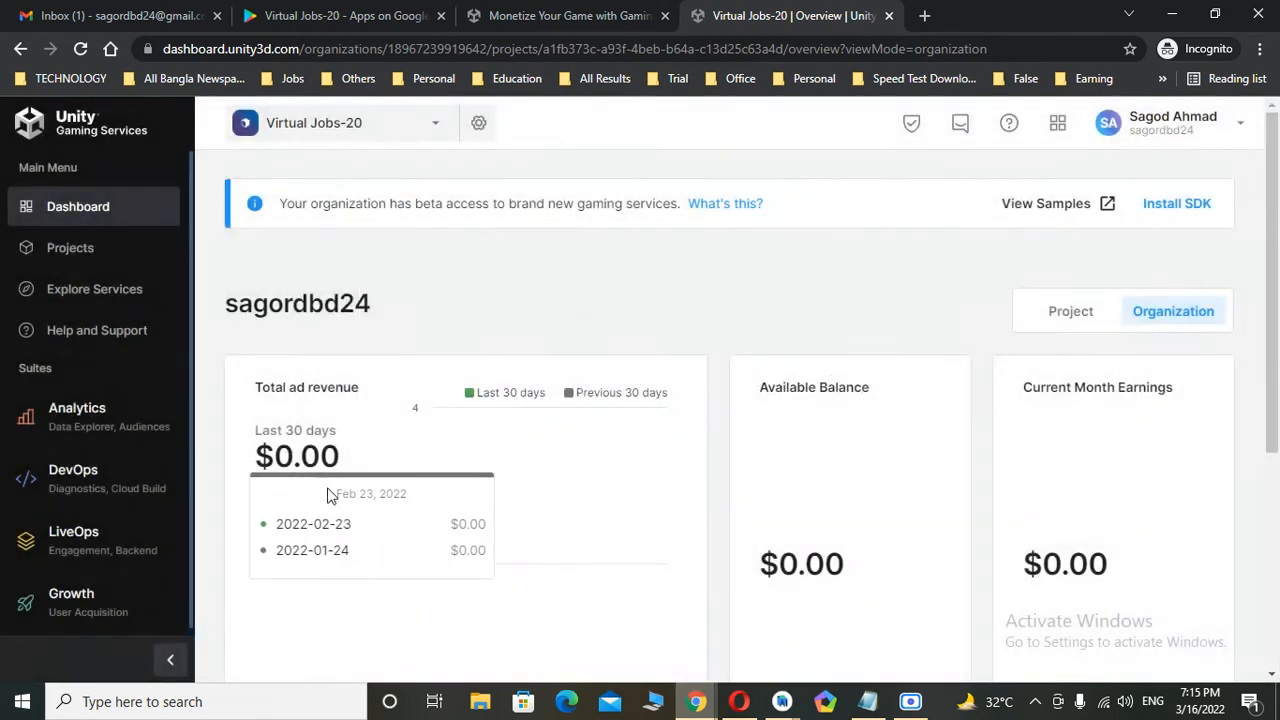
# Step: Open the Monetization suite for the Virtual Jobs-20 project and dismiss the Ad Controls introduction
pyautogui.scroll(-2, 103, 500)
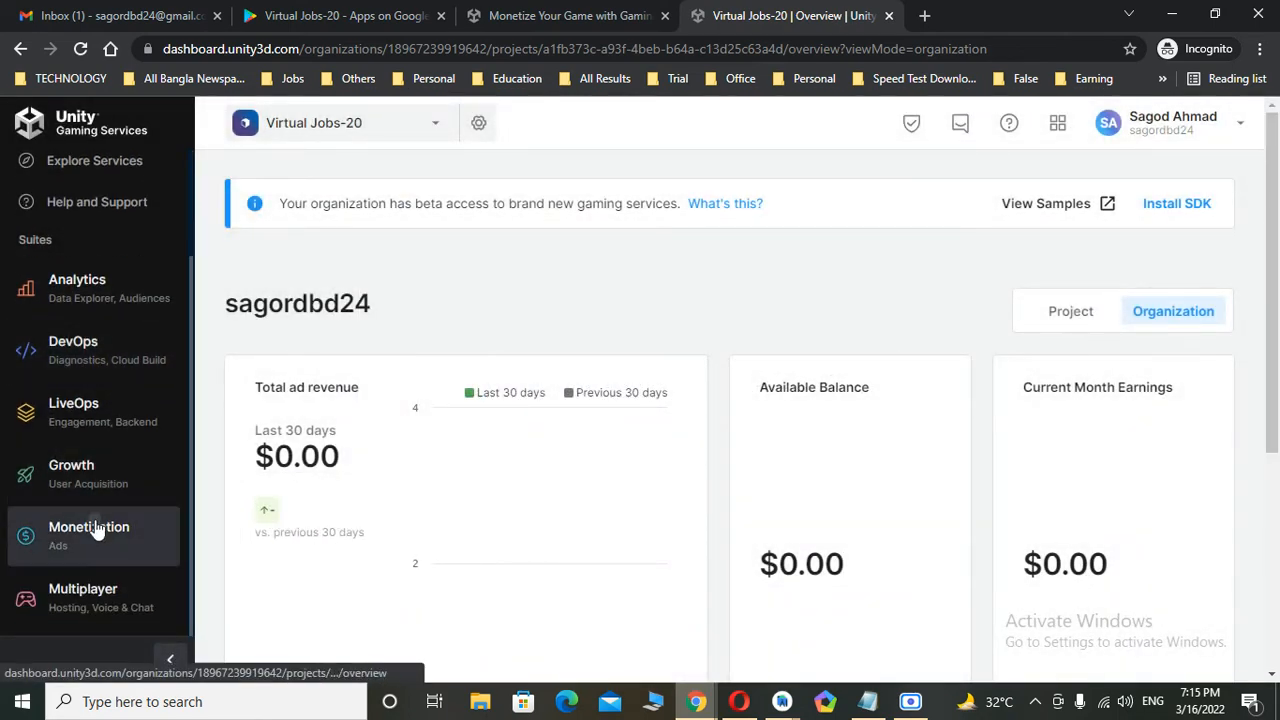
pyautogui.click(97, 528)
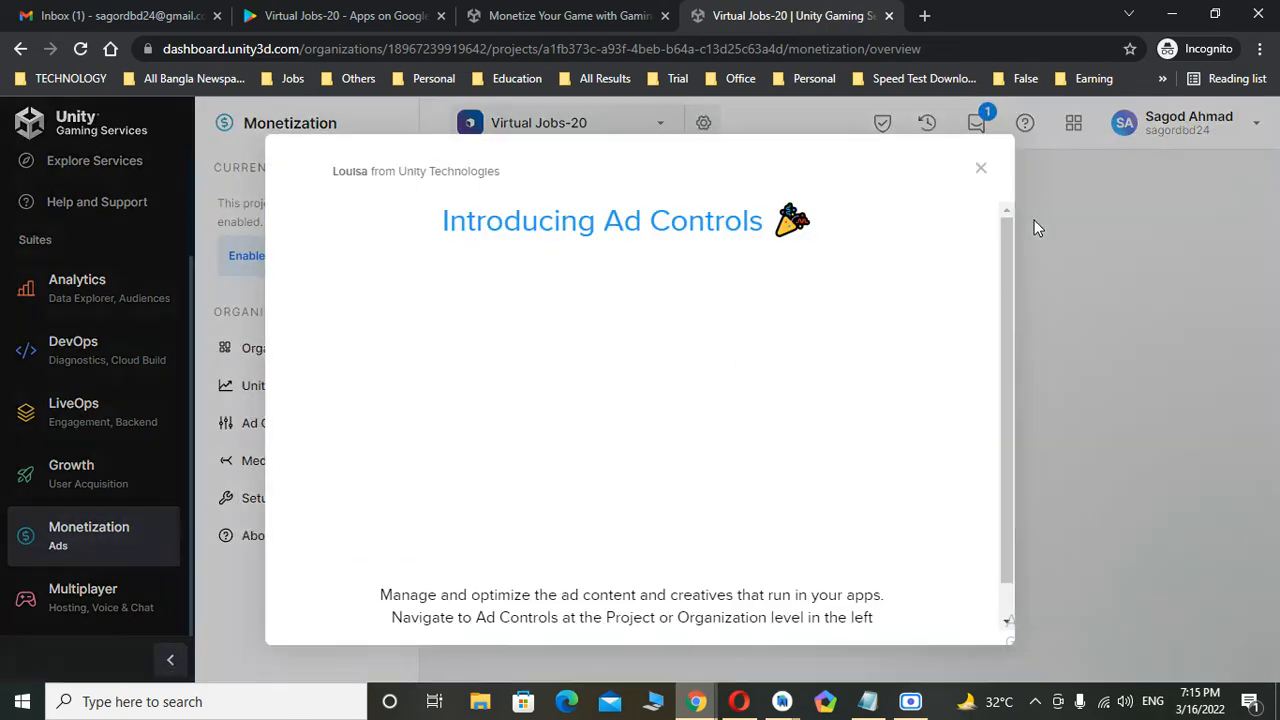
pyautogui.click(983, 169)
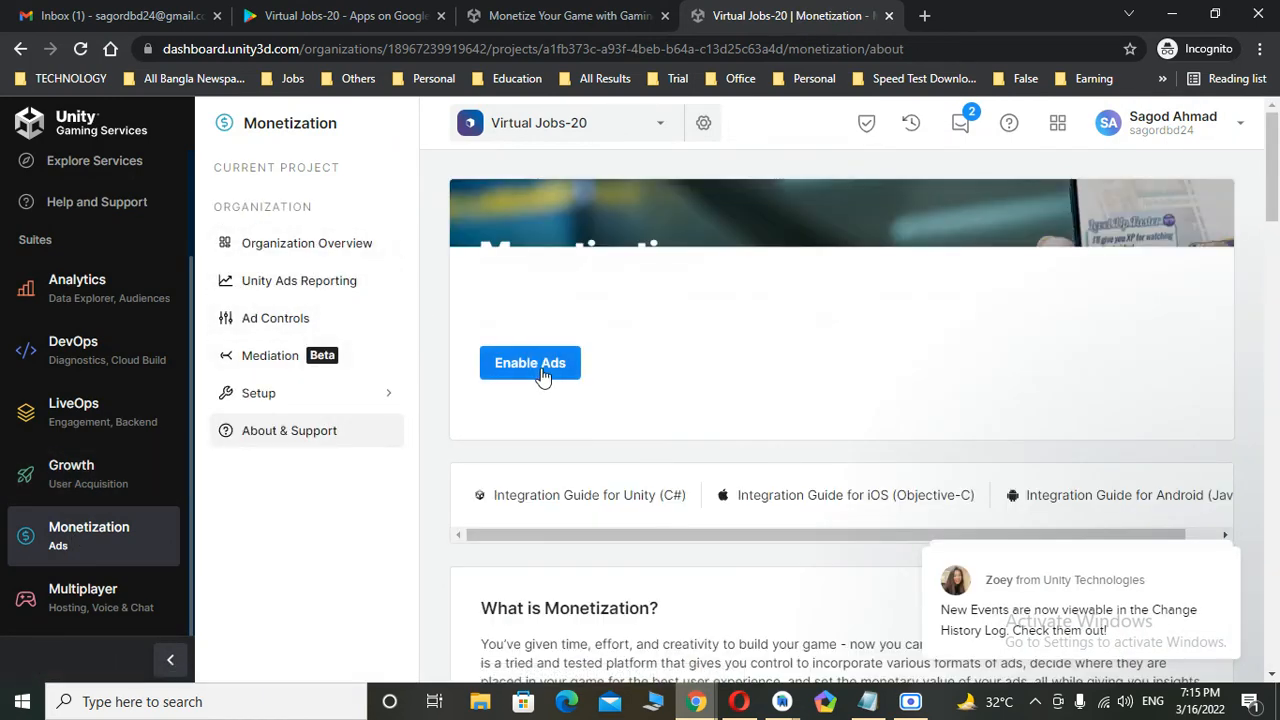
# Step: Enable ads for the project, starting fresh without mediation and using only Unity Ads
pyautogui.click(543, 372)
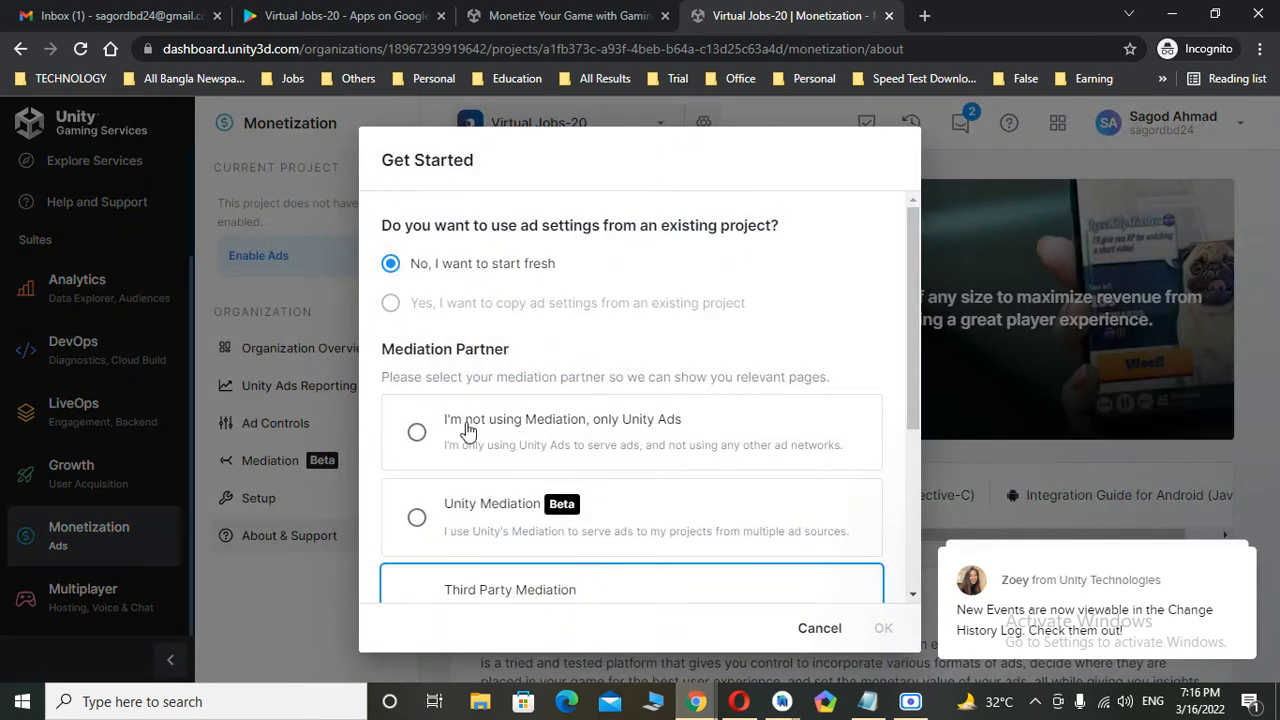
pyautogui.click(415, 429)
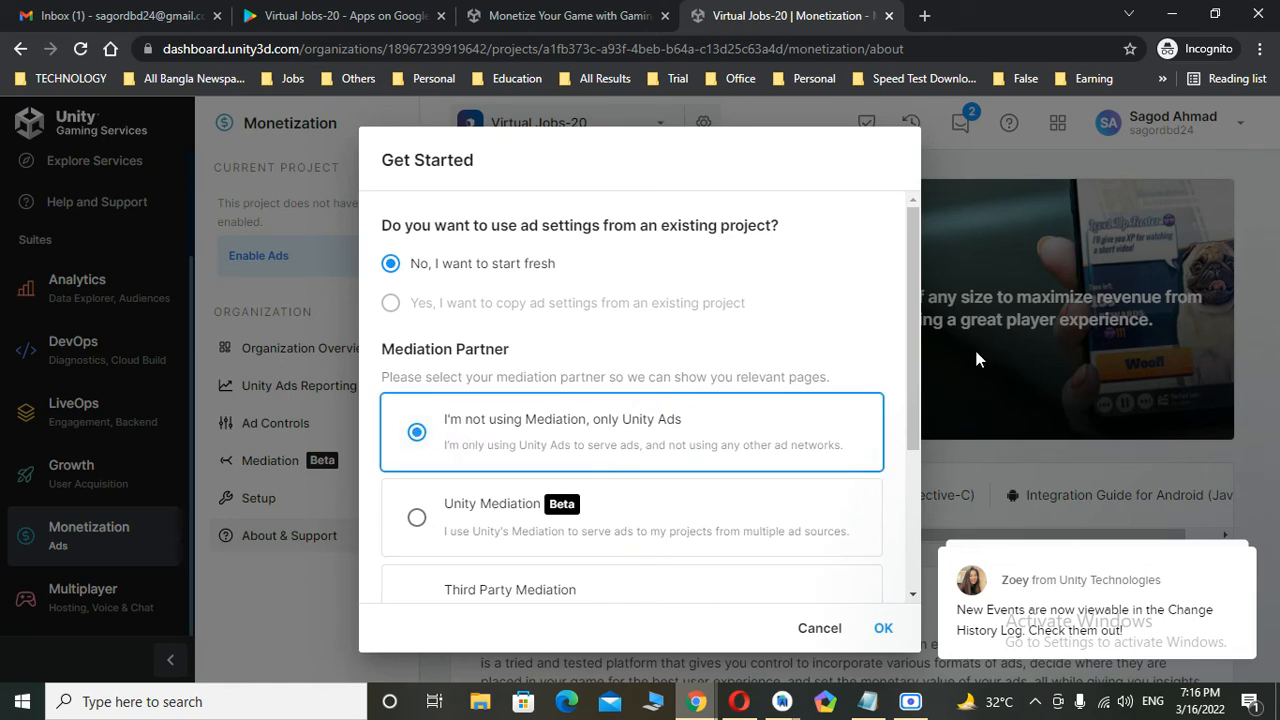
pyautogui.moveTo(912, 398); pyautogui.dragTo(897, 574)
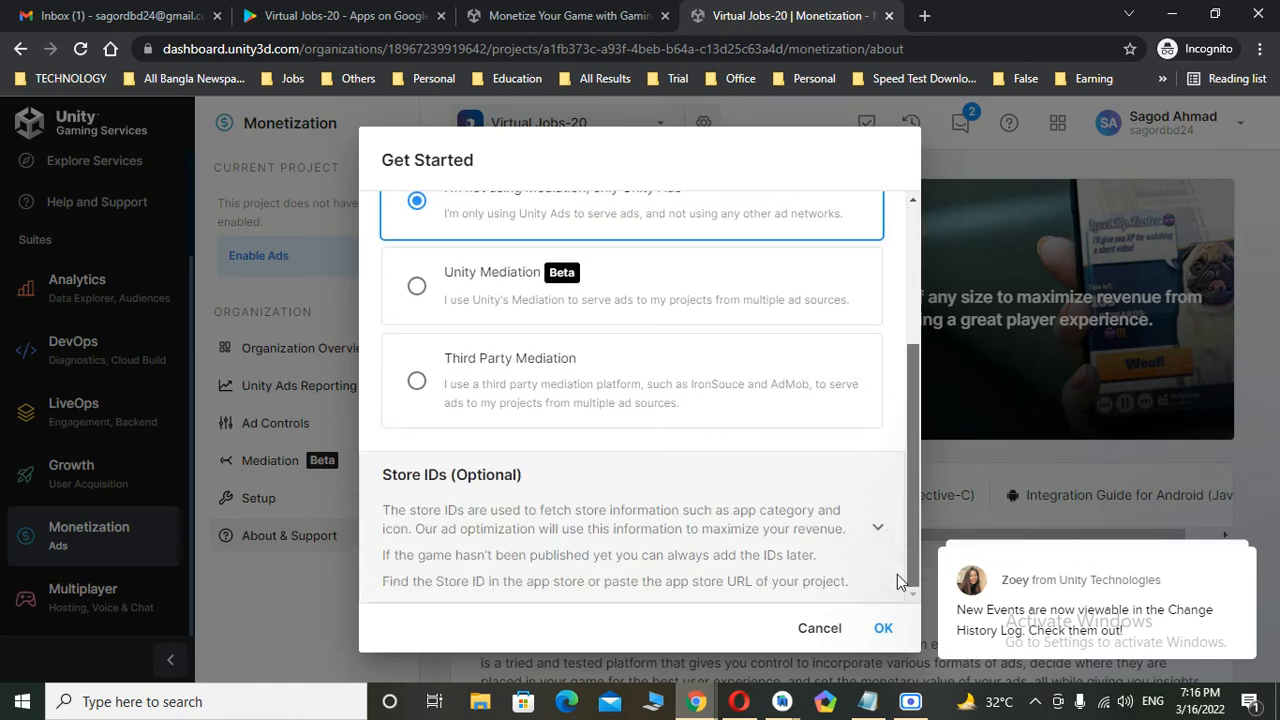
pyautogui.scroll(2, 897, 574)
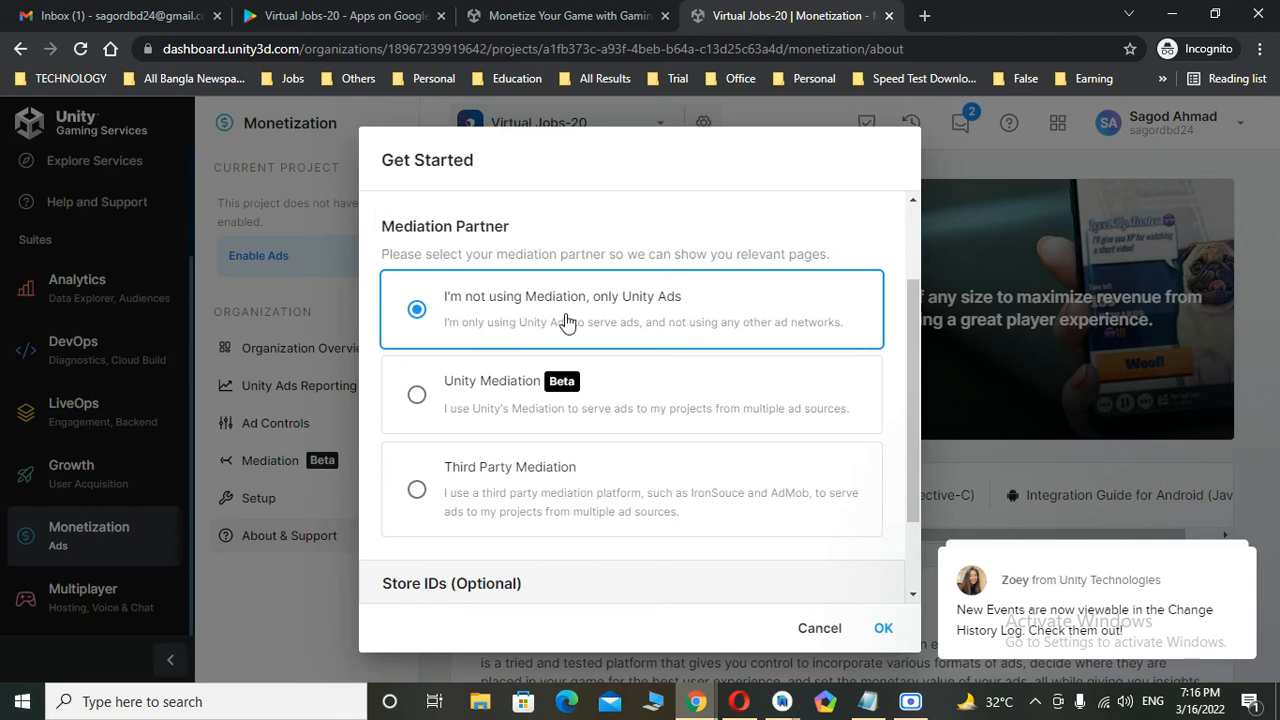
pyautogui.moveTo(905, 388); pyautogui.dragTo(934, 260)
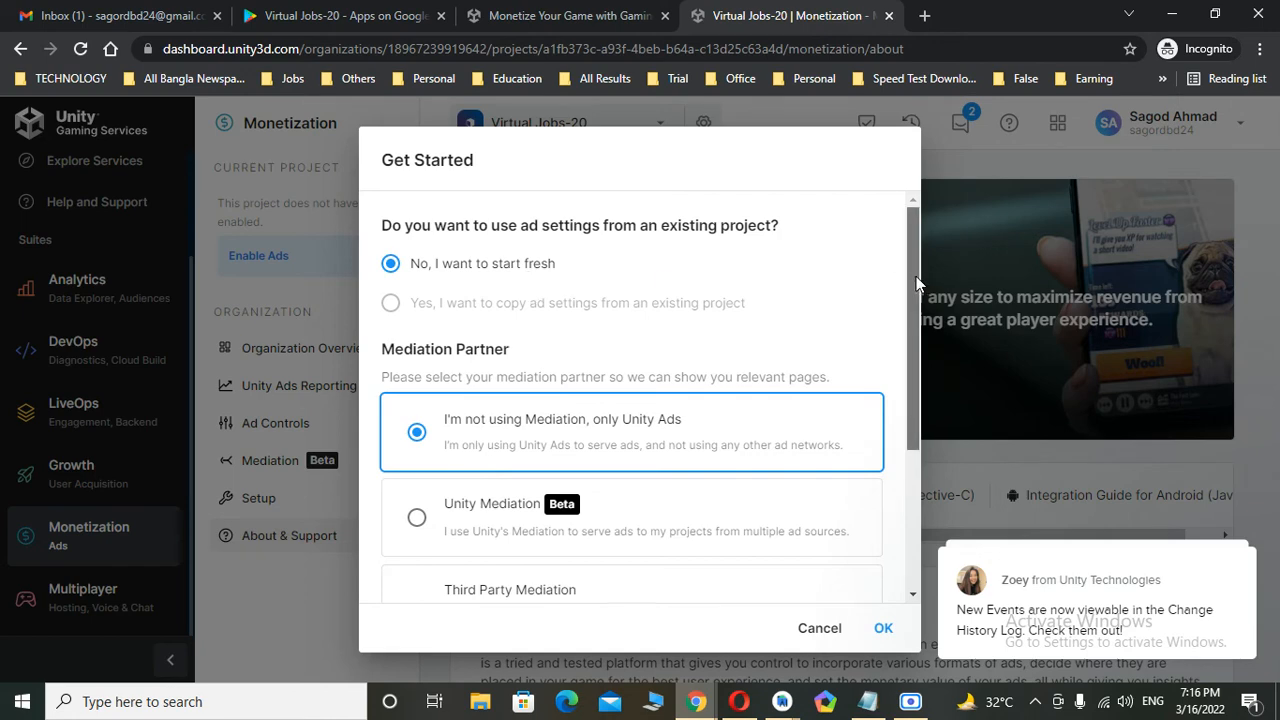
pyautogui.moveTo(913, 286); pyautogui.dragTo(911, 432)
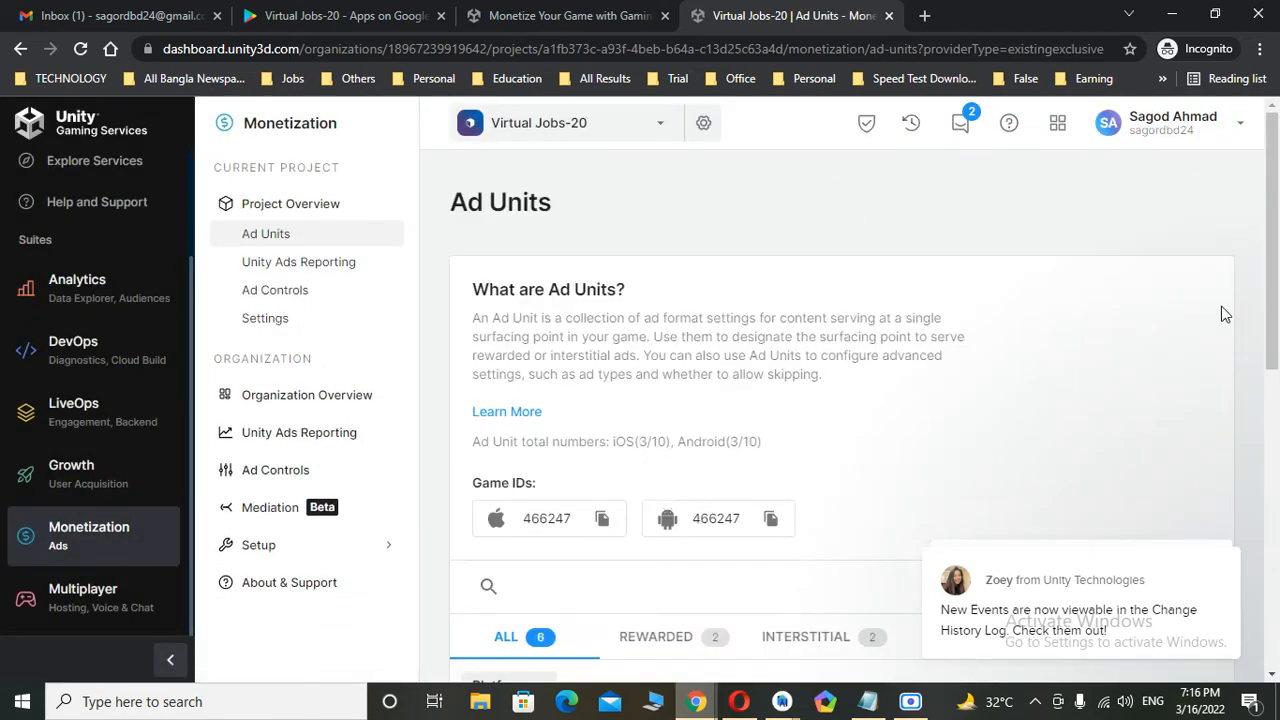
# Step: Copy the project's Android Game ID from the Ad Units page and dismiss the tour offer
pyautogui.scroll(-3, 1225, 314)
pyautogui.click(772, 294)
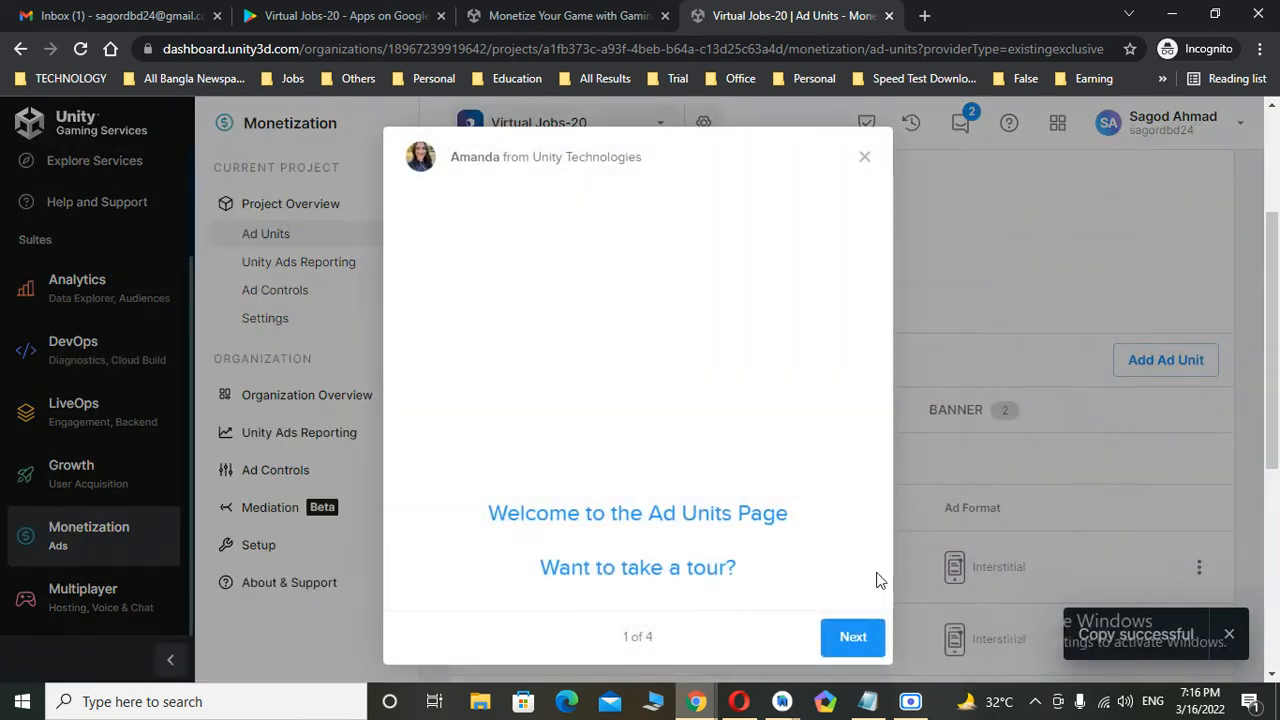
pyautogui.click(864, 160)
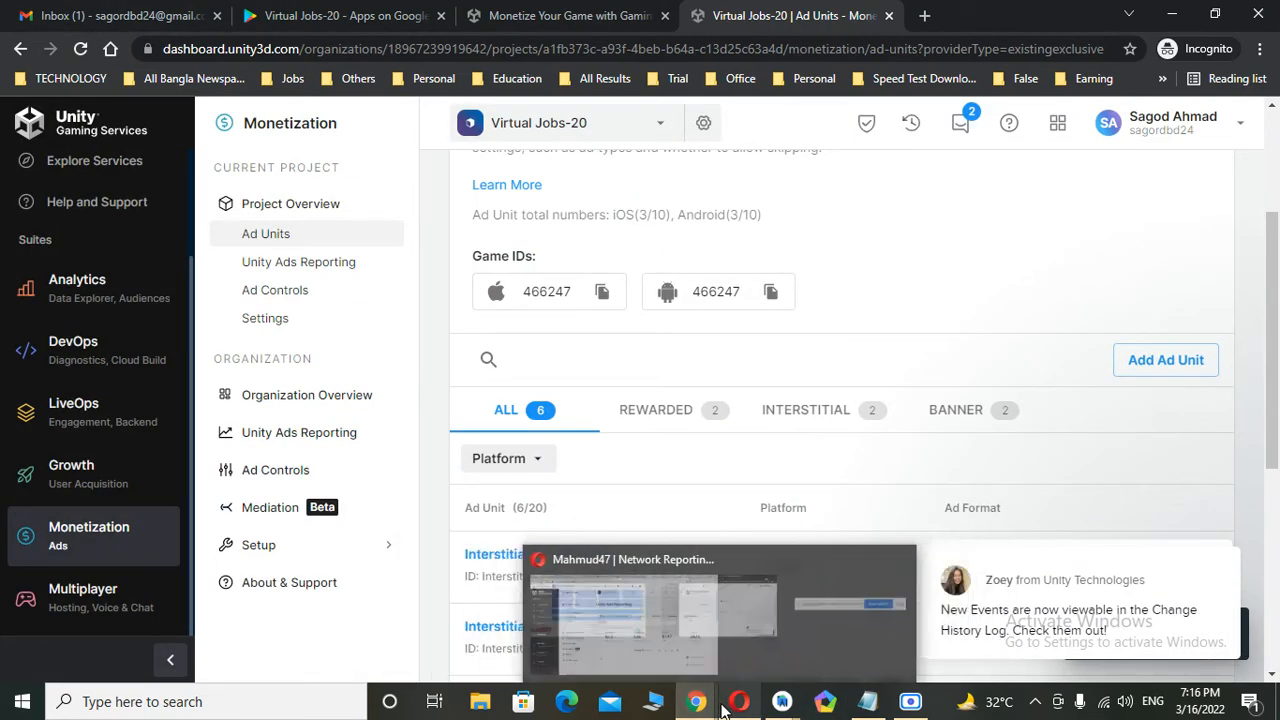
# Step: Switch to the app's admin panel in Opera, replace the Set App Unity value with the copied Android Game ID, and submit the settings
pyautogui.click(752, 686)
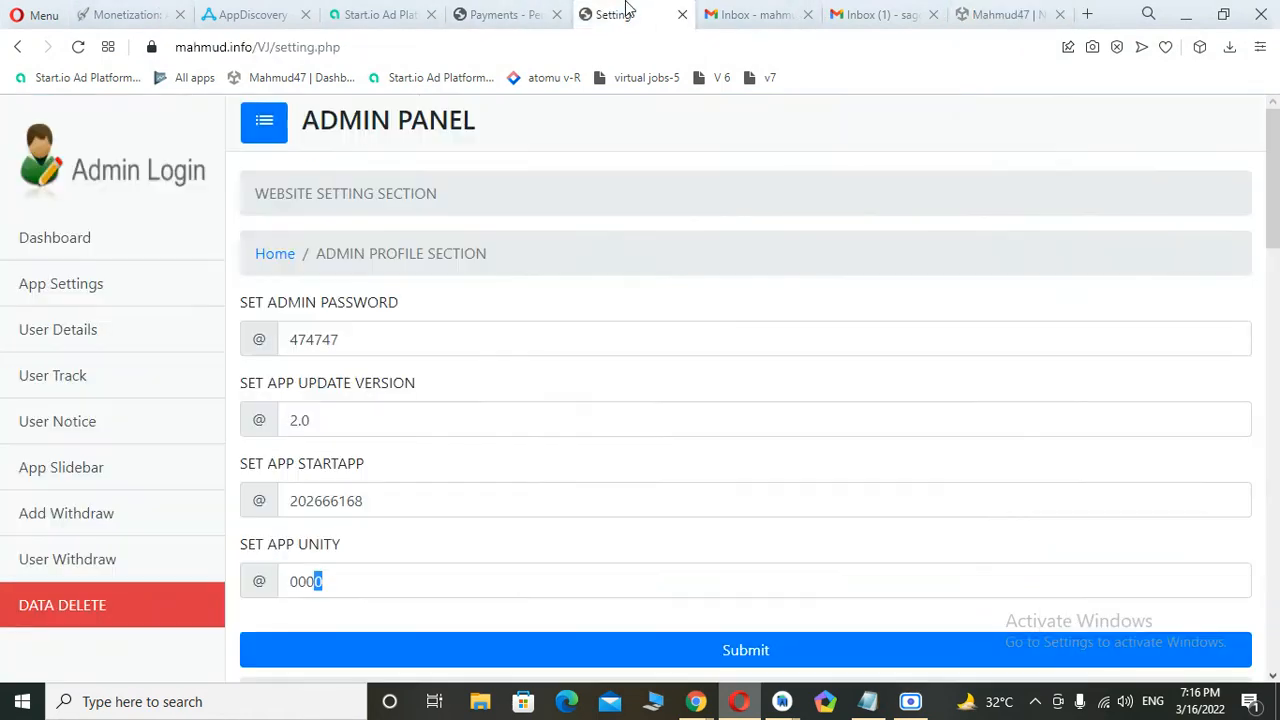
pyautogui.click(612, 14)
pyautogui.scroll(-1, 499, 470)
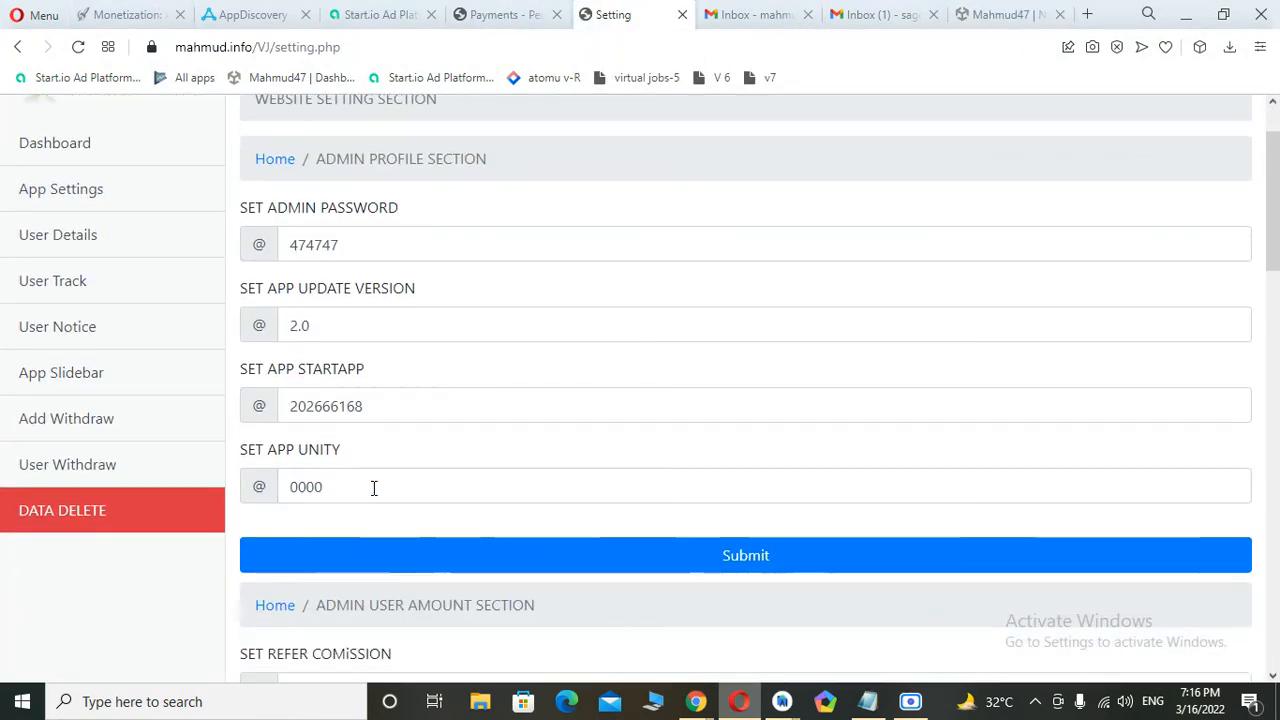
pyautogui.doubleClick(337, 491)
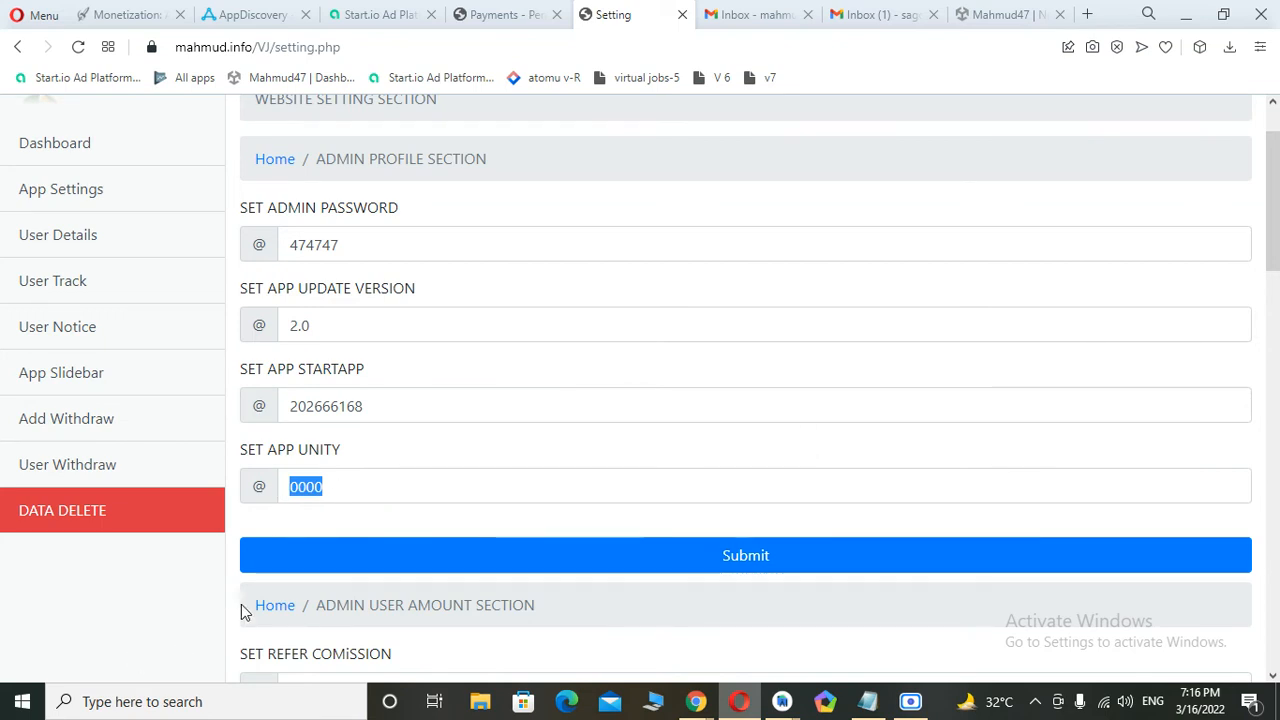
pyautogui.click(372, 494)
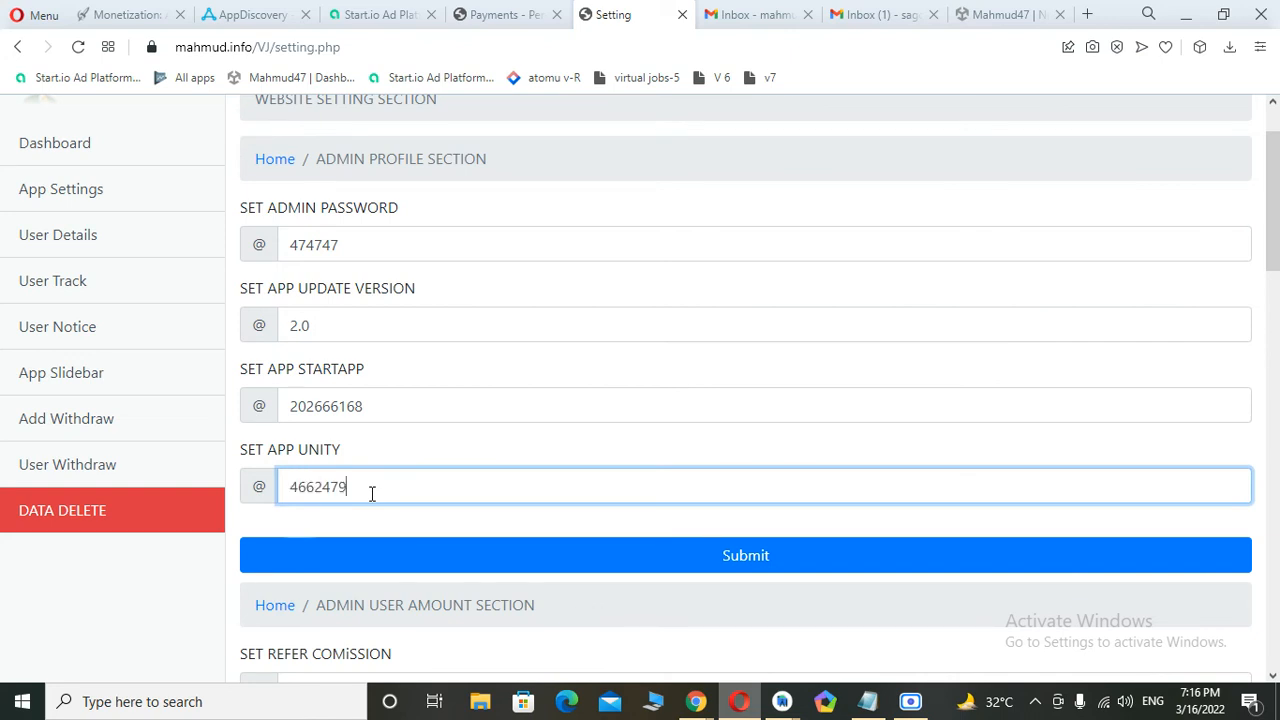
pyautogui.click(364, 548)
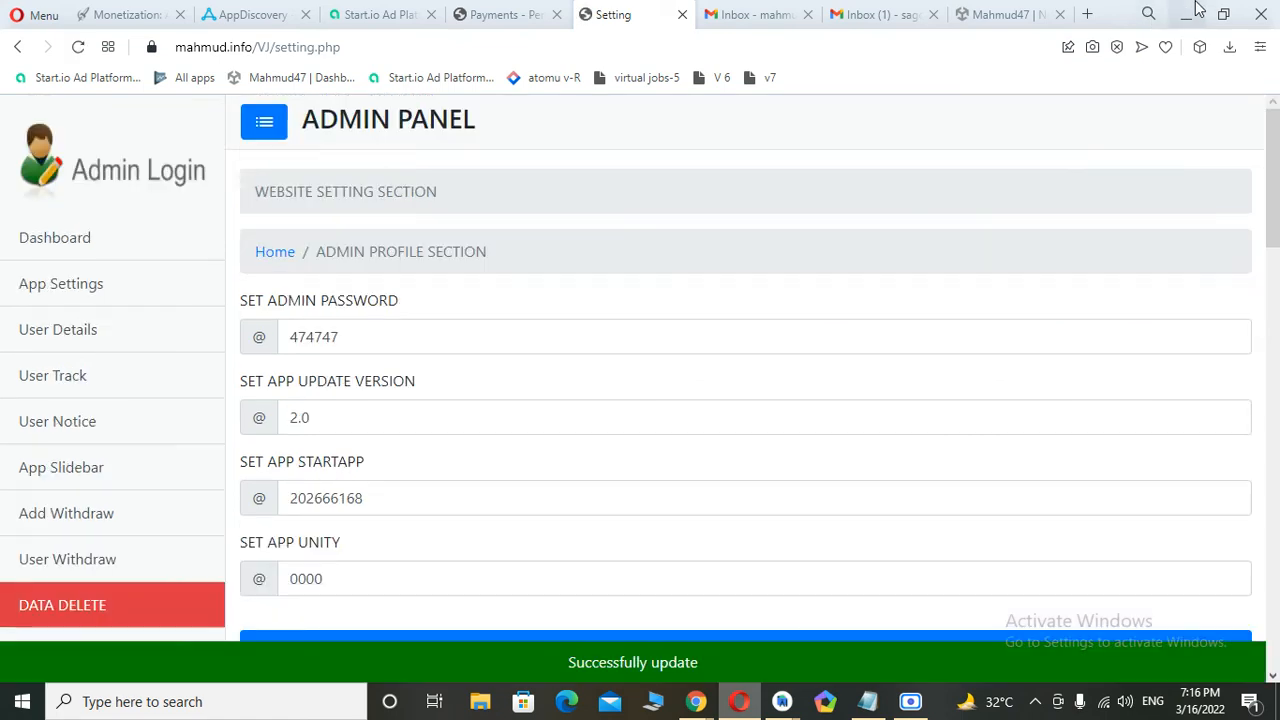
# Step: Open the new account's Gmail inbox and read the Unity ID welcome message from Unity Technologies
pyautogui.click(884, 14)
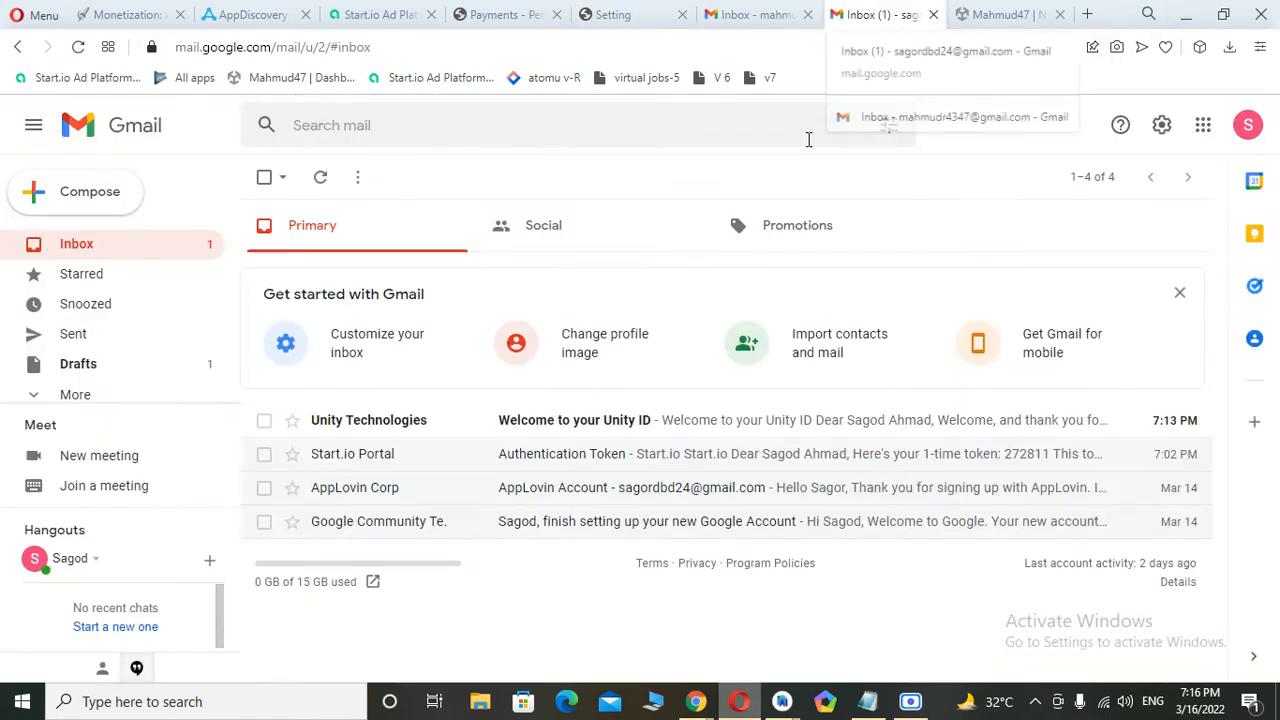
pyautogui.click(368, 420)
pyautogui.scroll(-3, 560, 400)
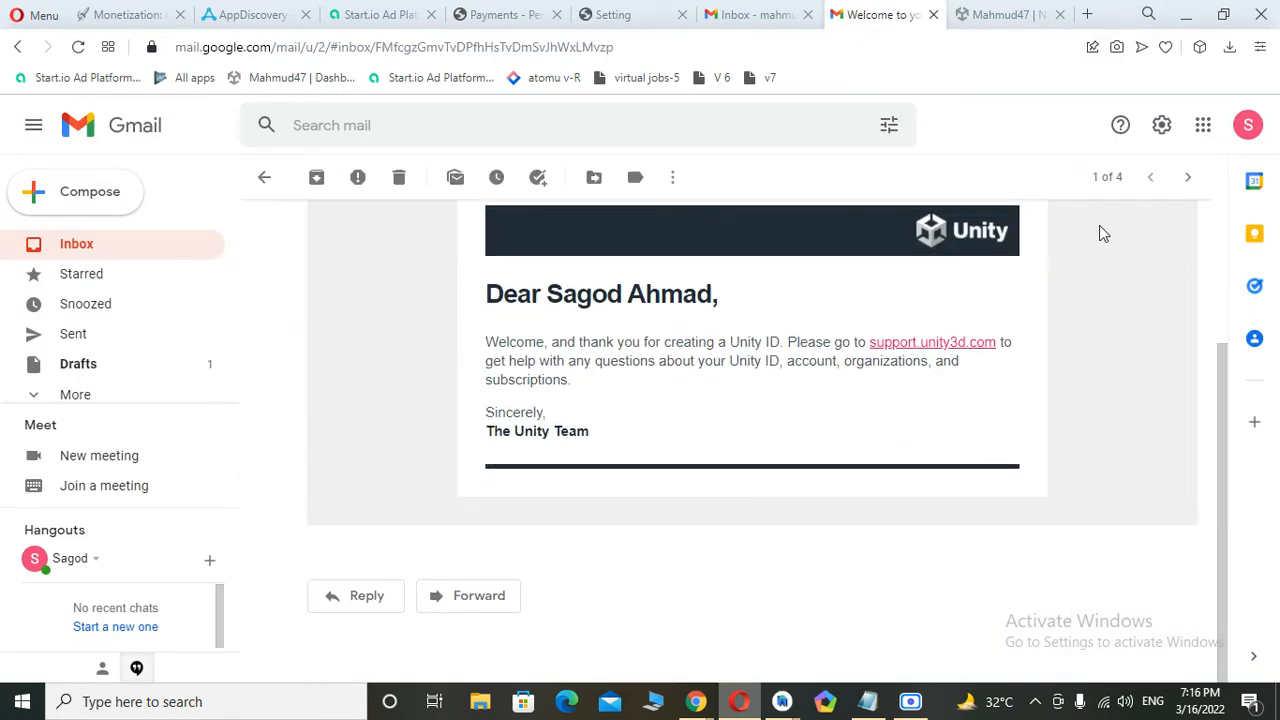
# Step: Switch back to the Unity dashboard in Chrome and review the Game IDs and the ad unit list of Virtual Jobs-20
pyautogui.click(1203, 12)
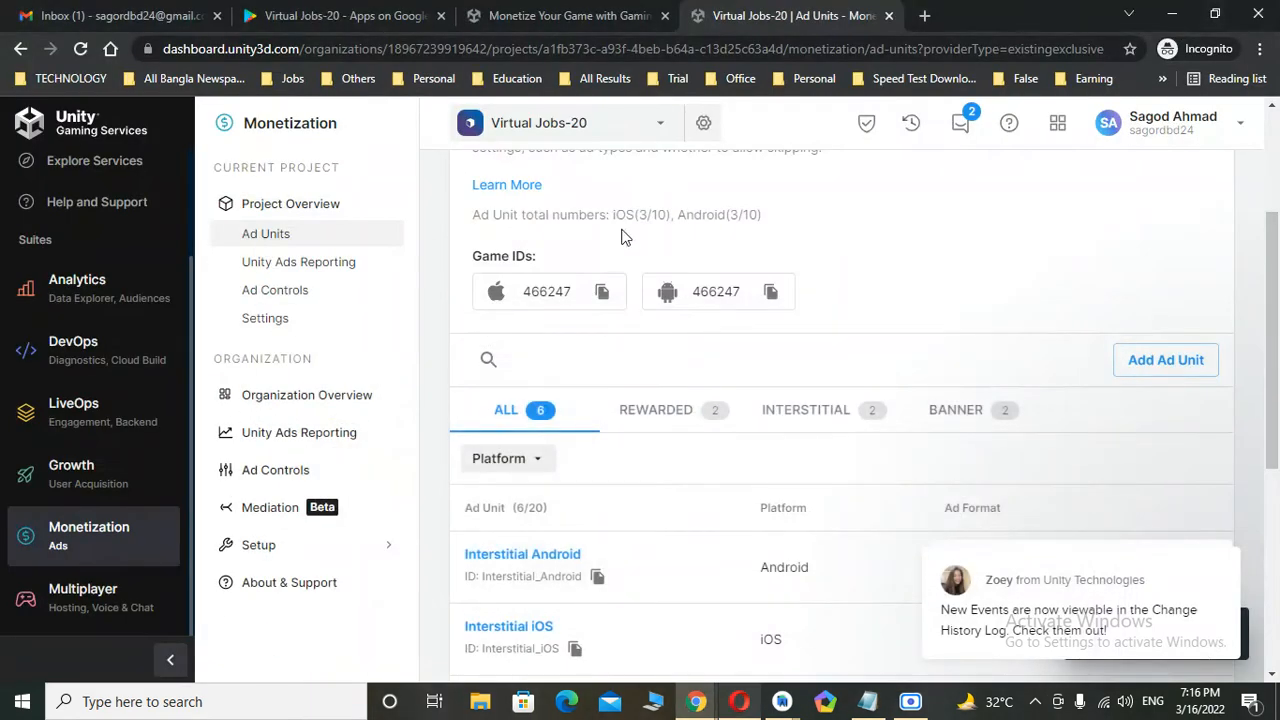
pyautogui.moveTo(1275, 311); pyautogui.dragTo(1275, 482)
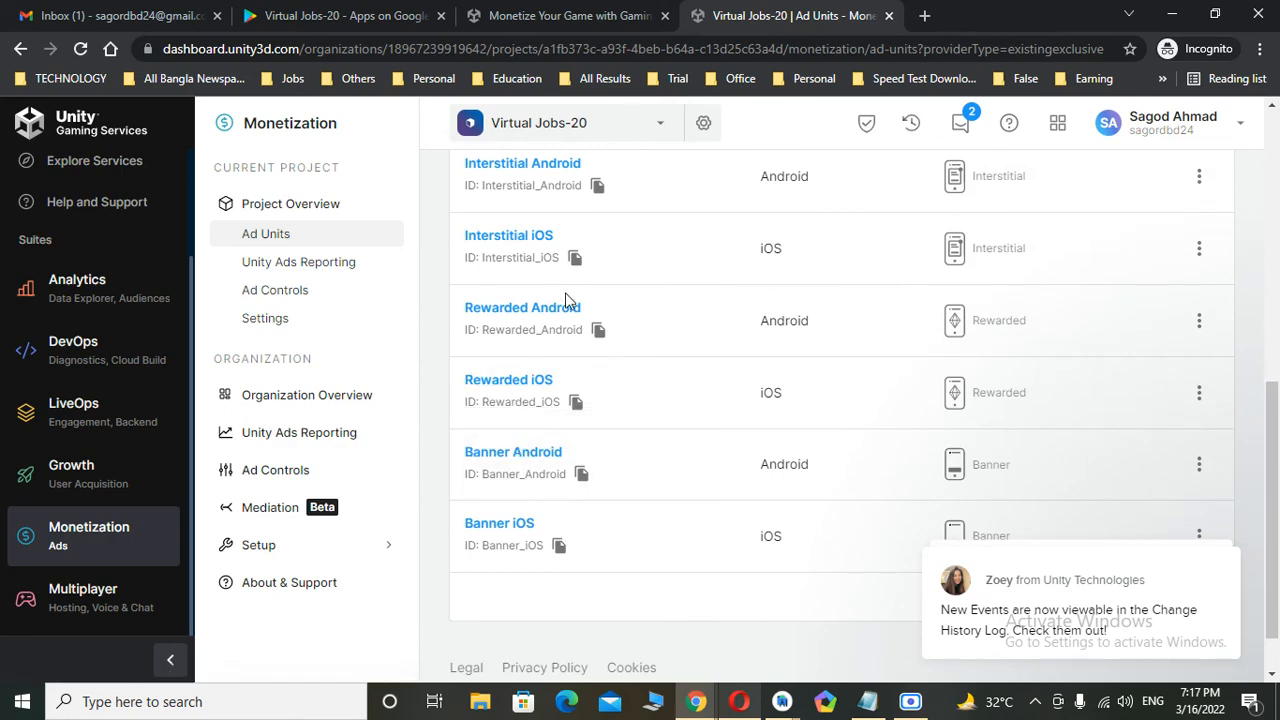
pyautogui.scroll(5, 567, 305)
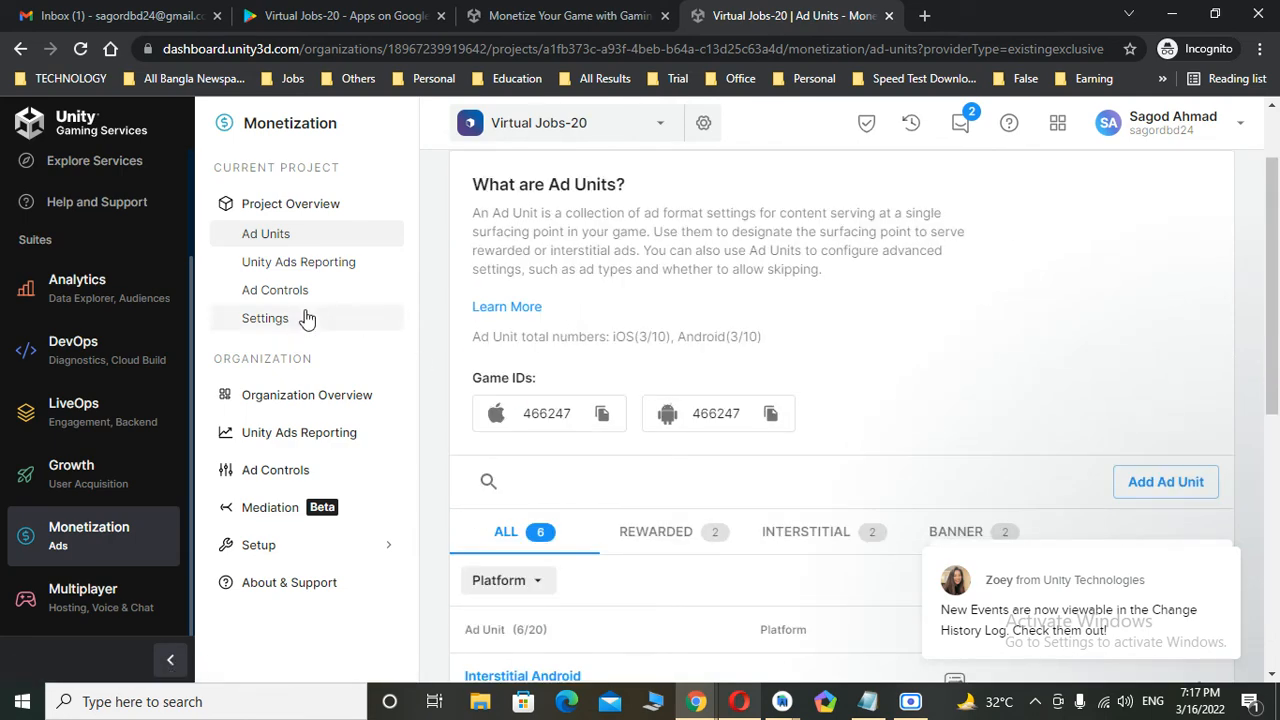
# Step: Open the organization's monetization overview, review its revenue and project performance sections, and open and close the message window
pyautogui.click(350, 405)
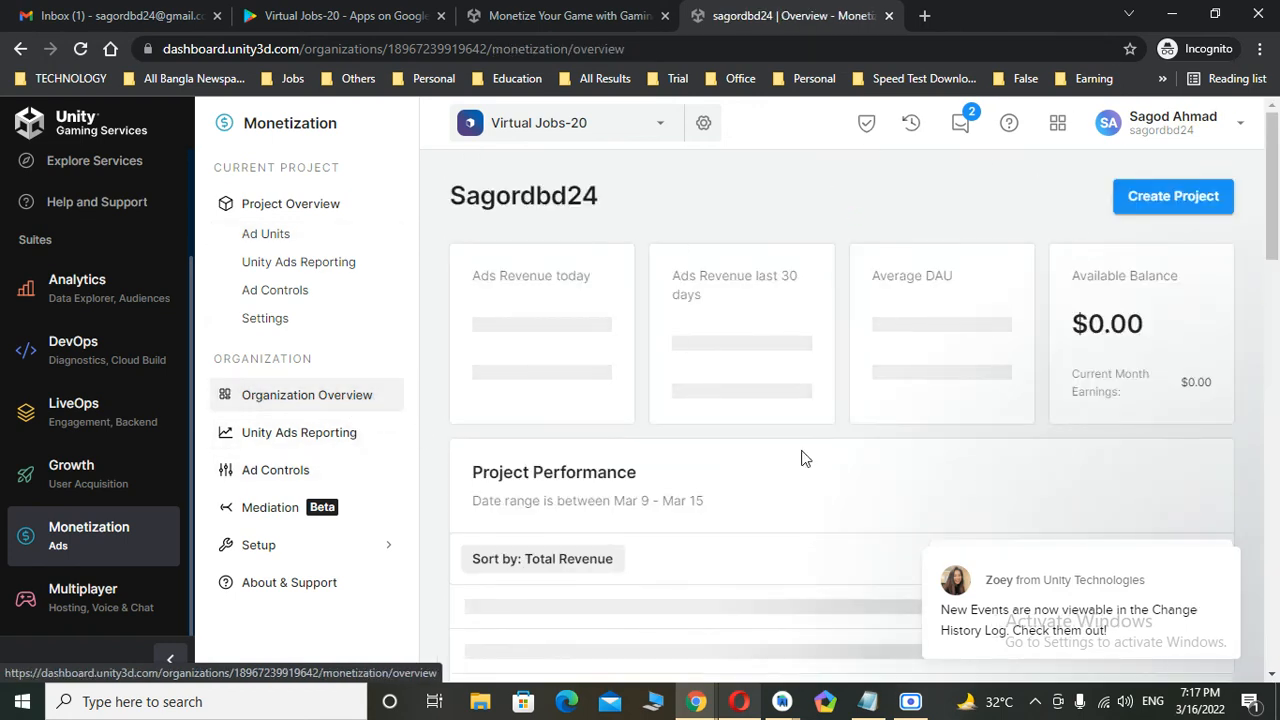
pyautogui.moveTo(1216, 580)
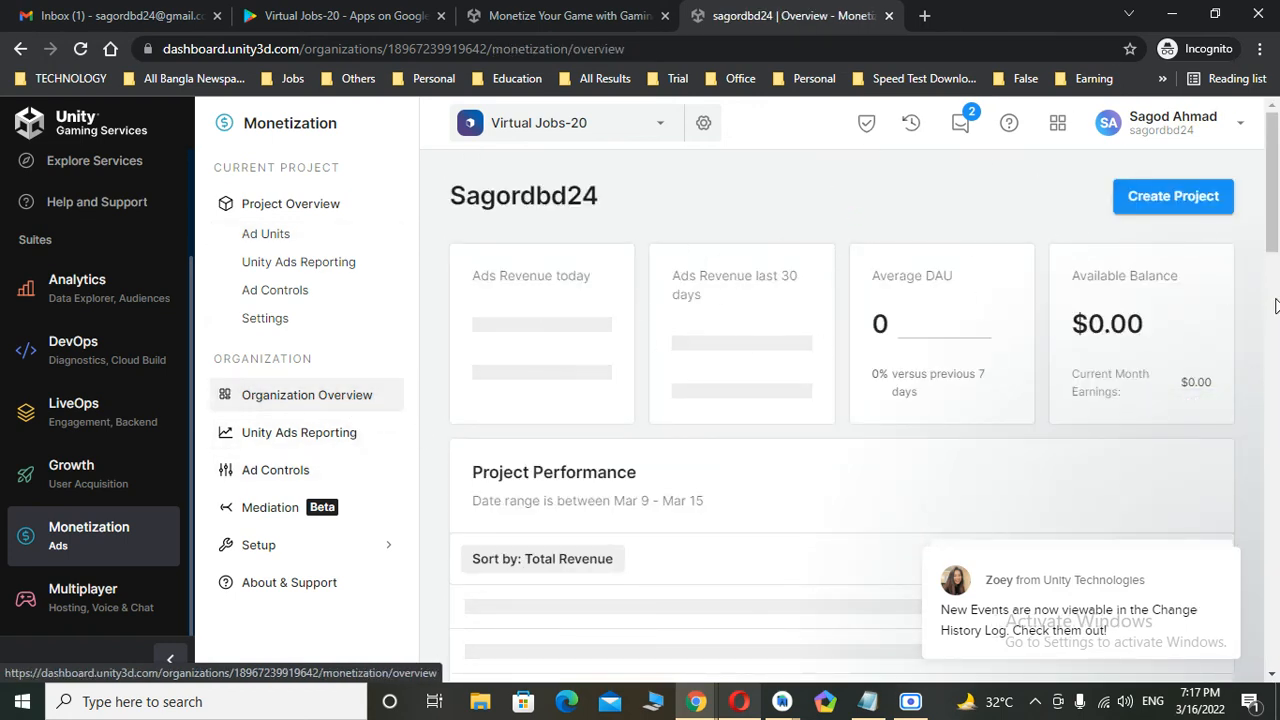
pyautogui.moveTo(1276, 207); pyautogui.dragTo(1276, 427)
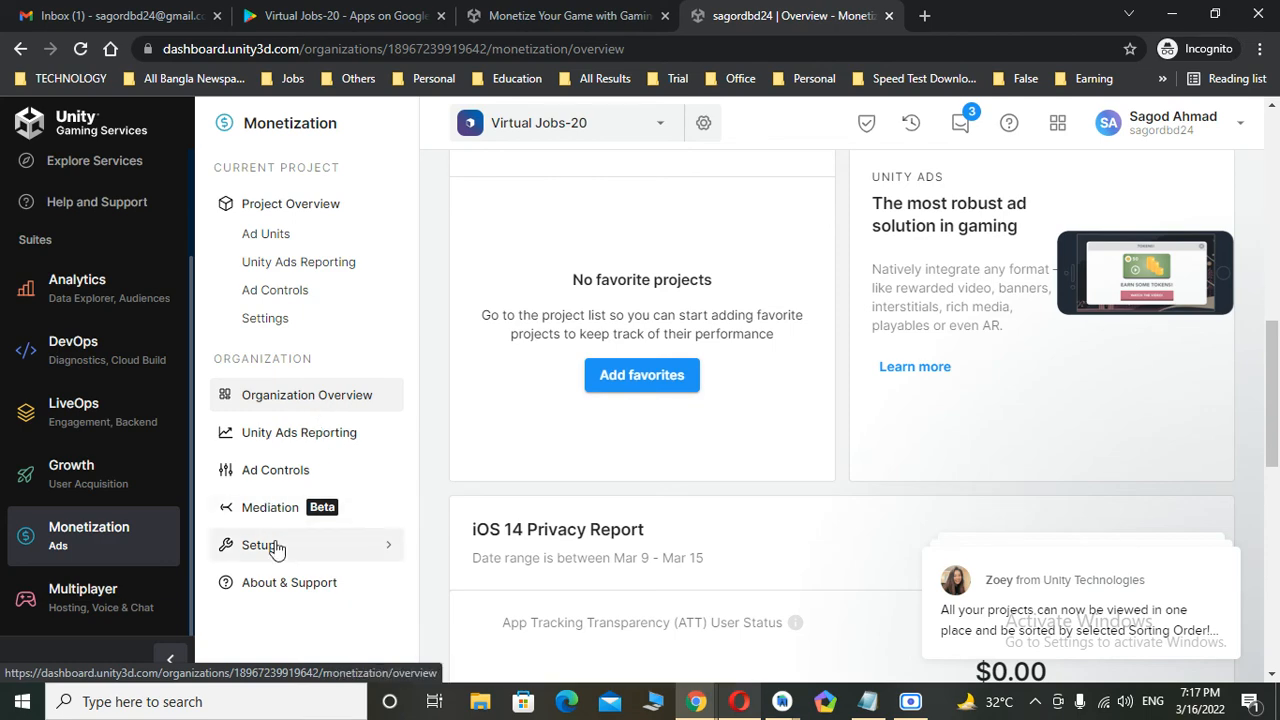
pyautogui.scroll(5, 1030, 400)
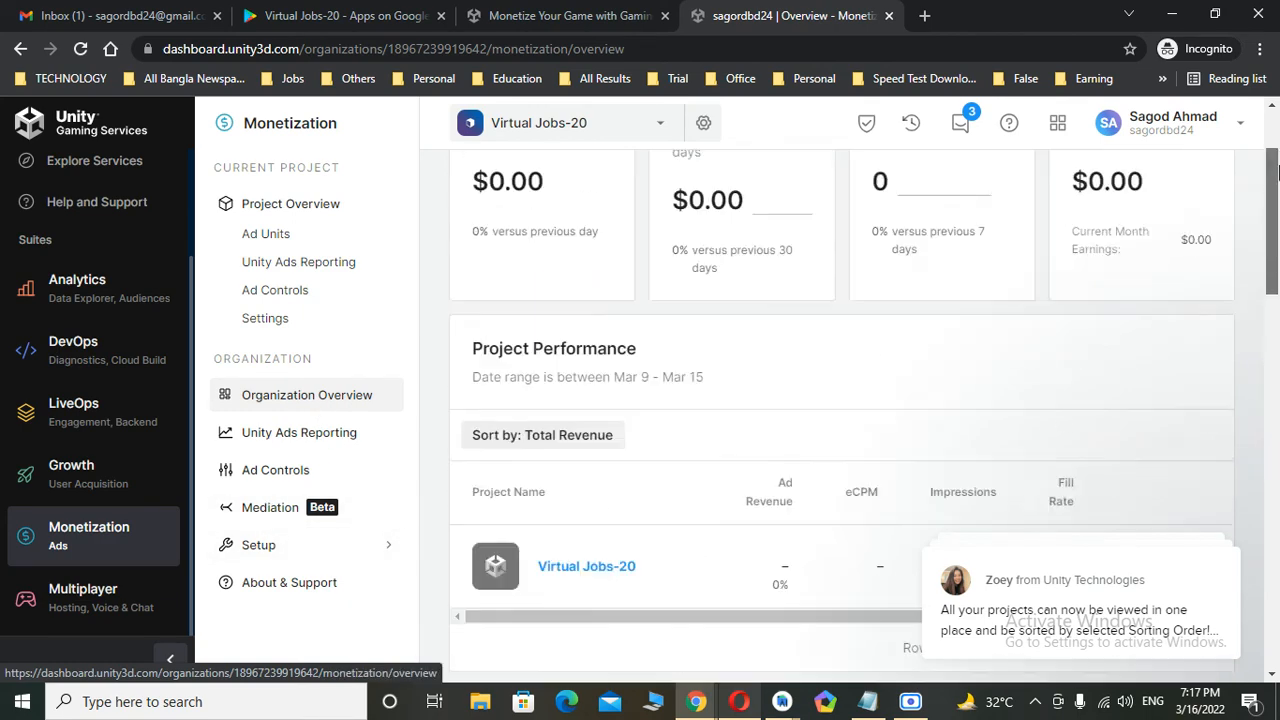
pyautogui.click(963, 127)
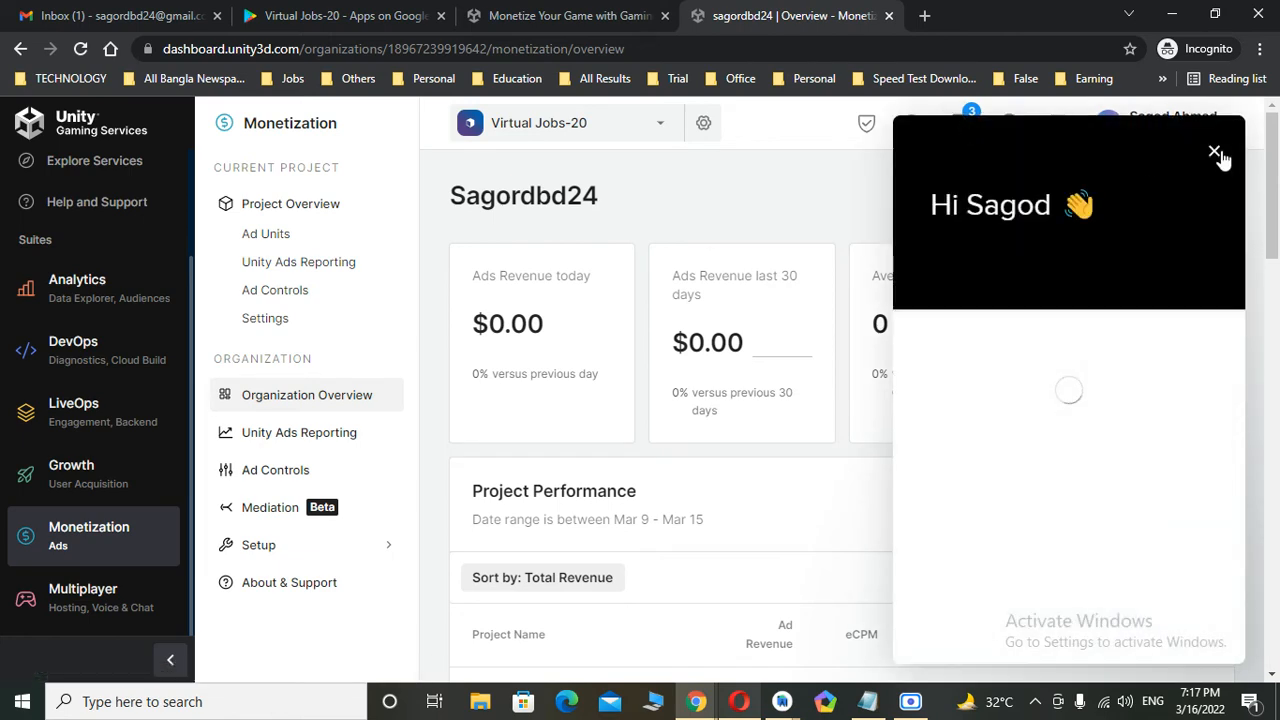
pyautogui.click(1218, 158)
pyautogui.moveTo(1277, 155)
pyautogui.mouseDown()
pyautogui.moveTo(1272, 544)
pyautogui.moveTo(1272, 180)
pyautogui.mouseUp()
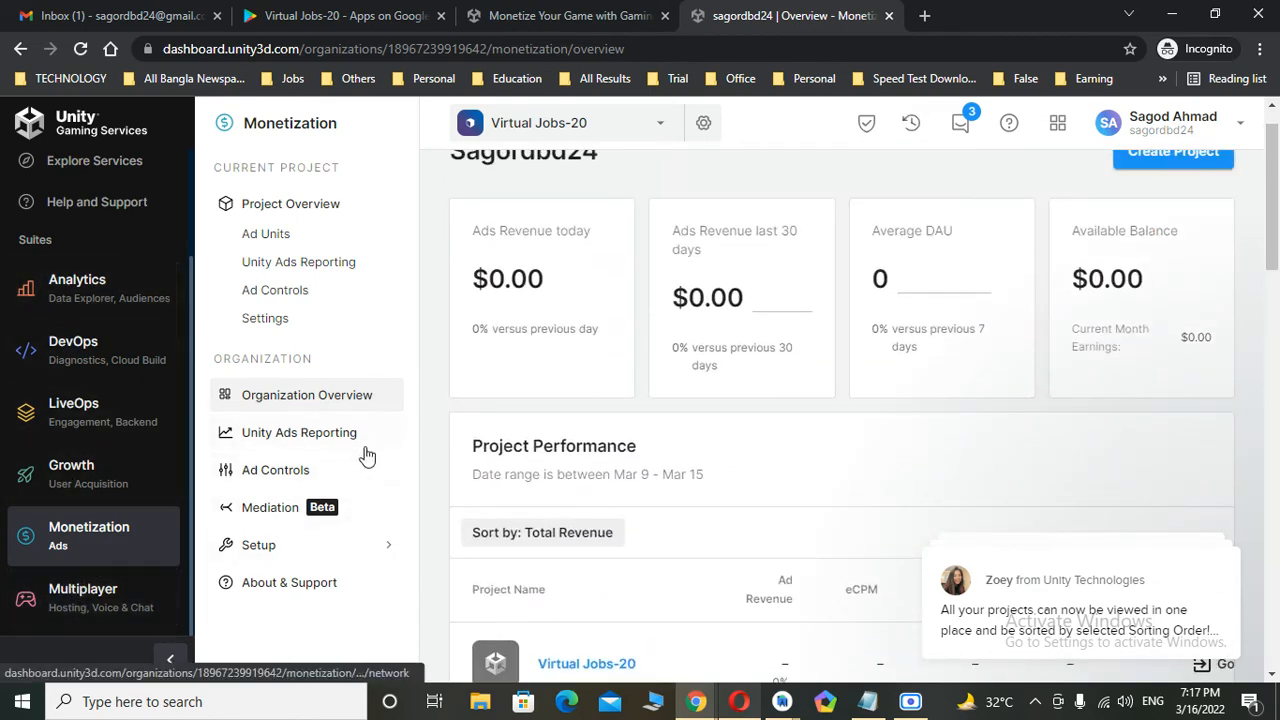
# Step: Open the Organization Settings under Setup, examine the missing app-ads.txt sellers list, and clear all message pop-ups
pyautogui.click(268, 554)
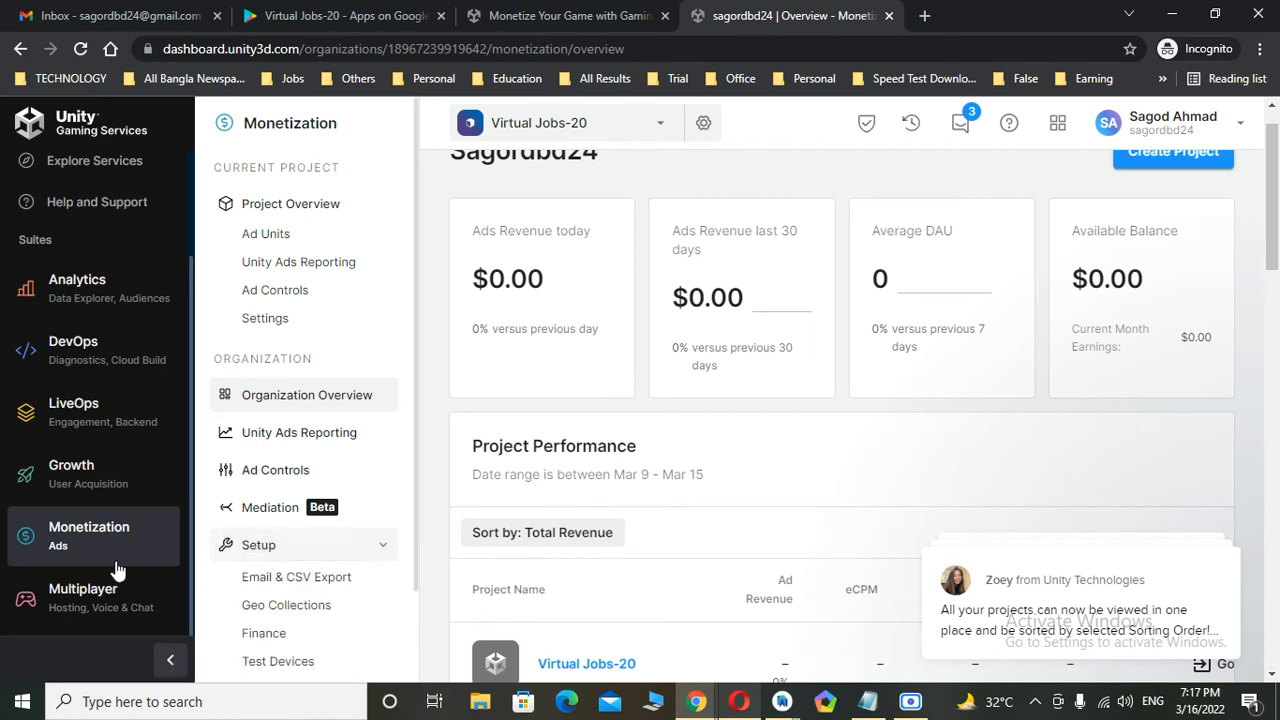
pyautogui.scroll(-1, 320, 450)
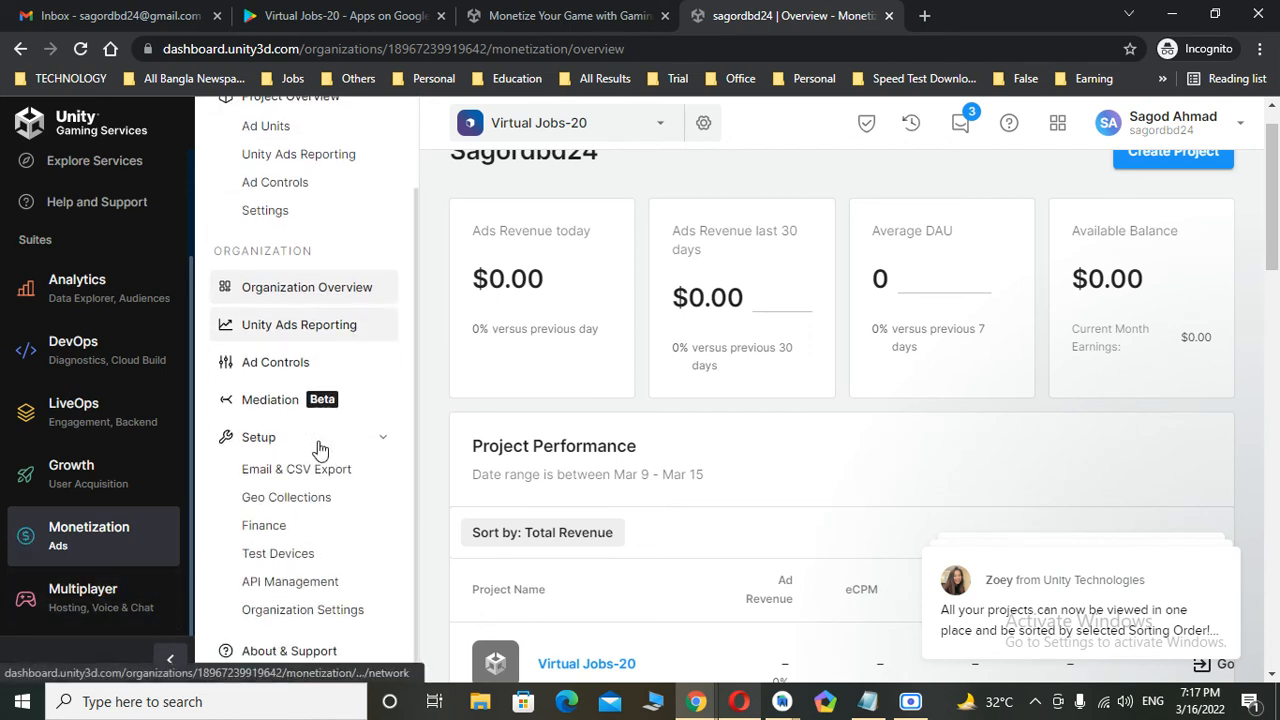
pyautogui.click(281, 610)
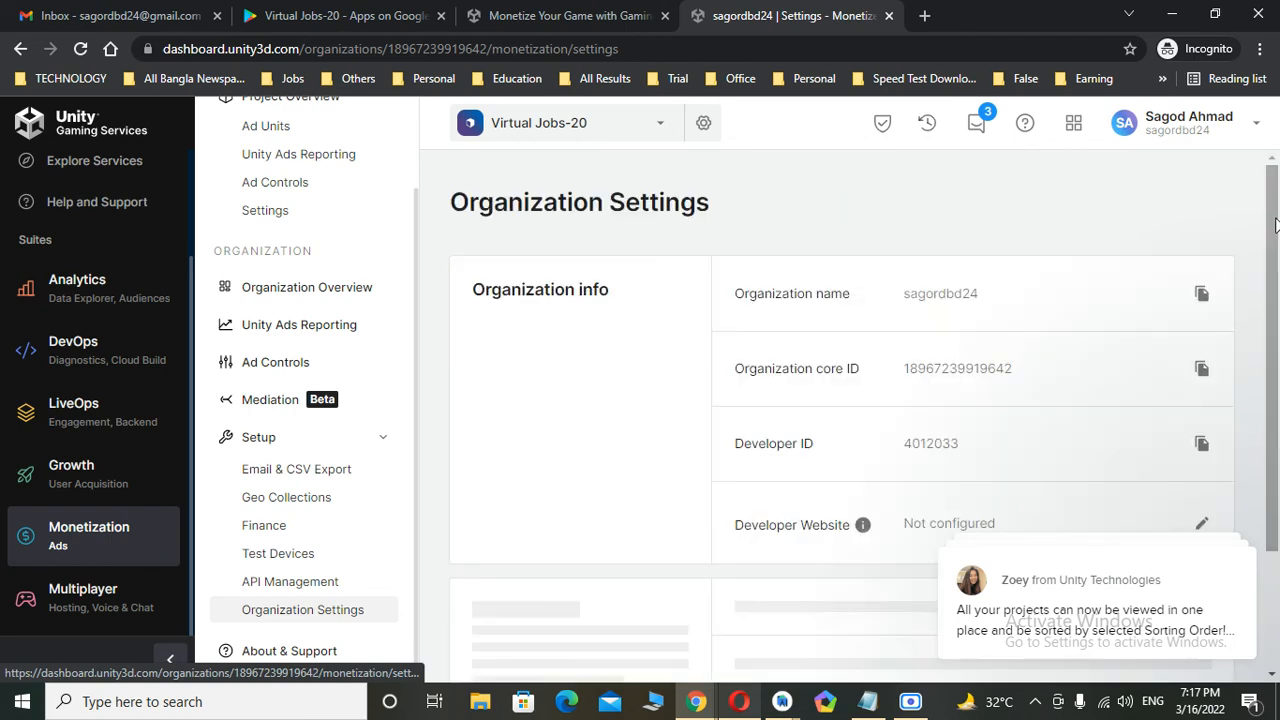
pyautogui.moveTo(1275, 225); pyautogui.dragTo(1277, 475)
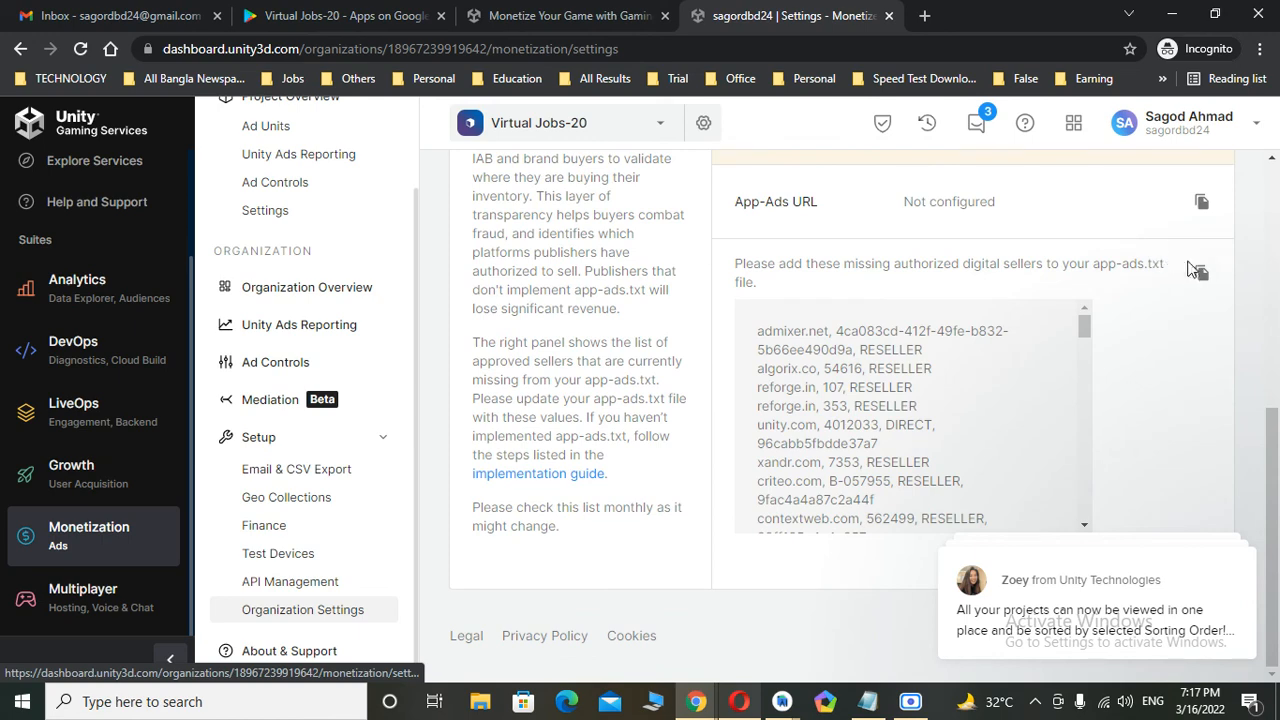
pyautogui.moveTo(1083, 330); pyautogui.dragTo(1125, 310)
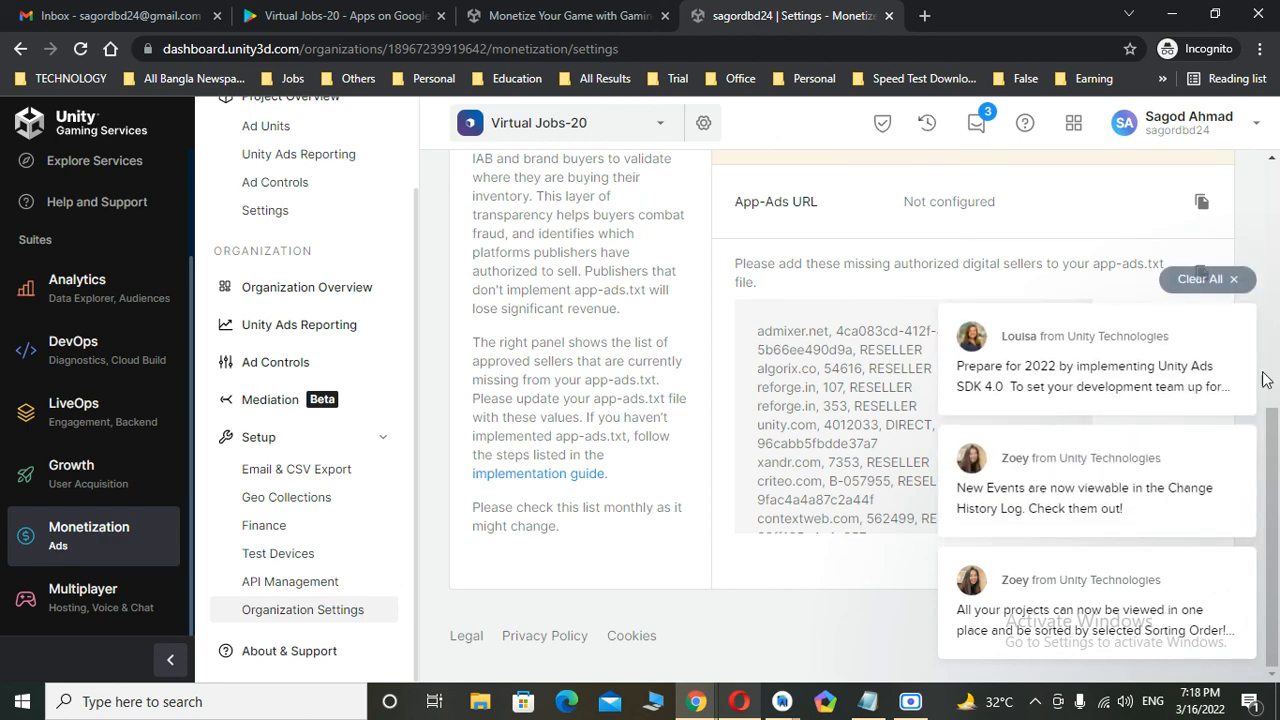
pyautogui.click(1205, 279)
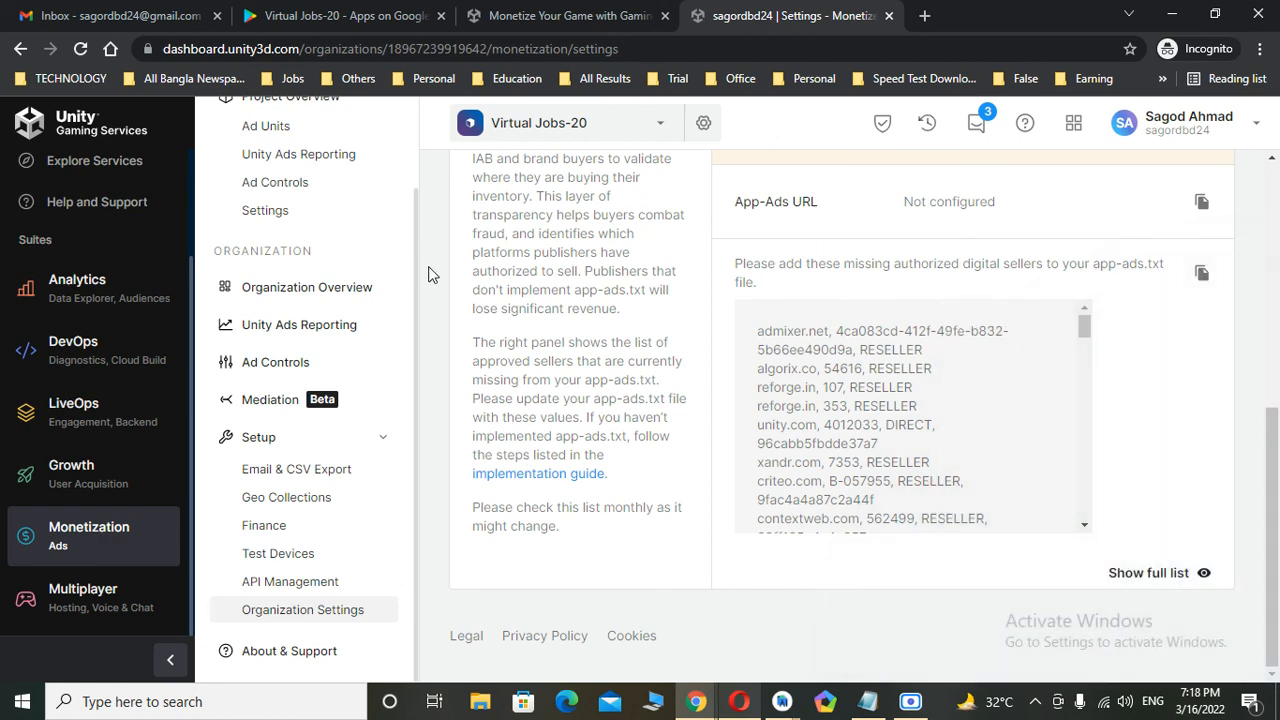
# Step: Return to the Organization Overview and look through it down to the App Tracking Transparency report
pyautogui.click(30, 535)
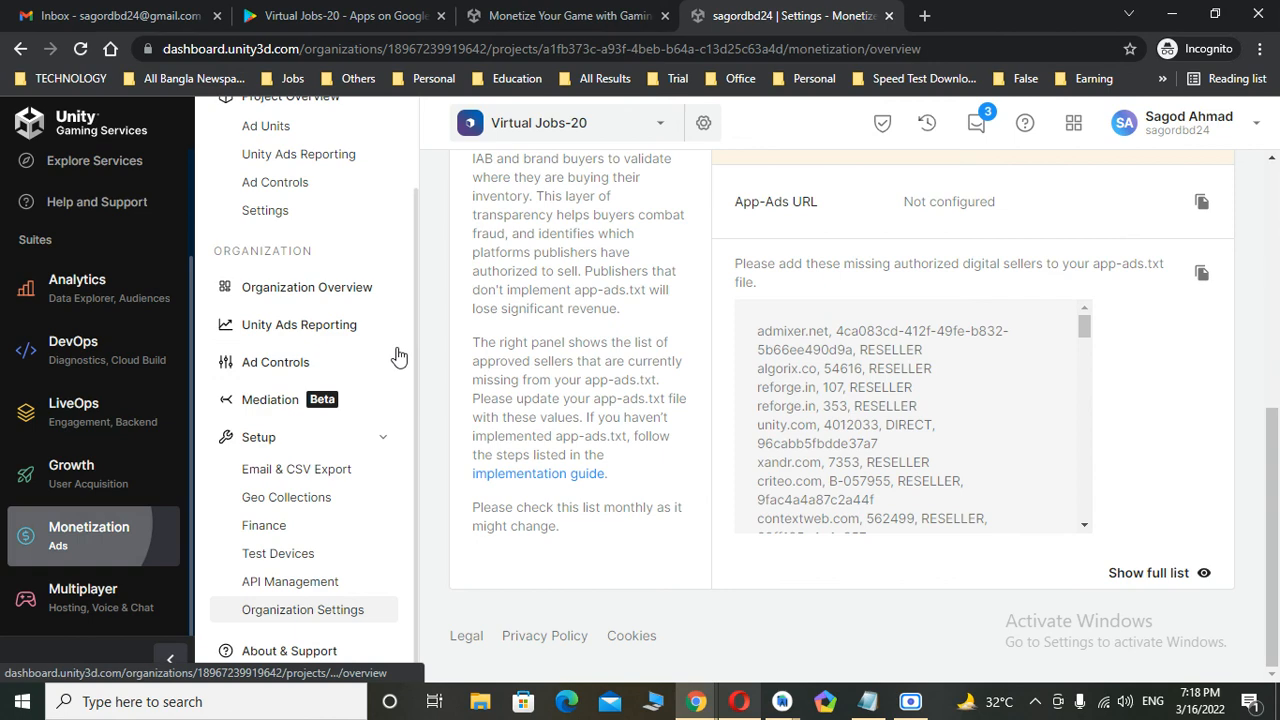
pyautogui.click(372, 291)
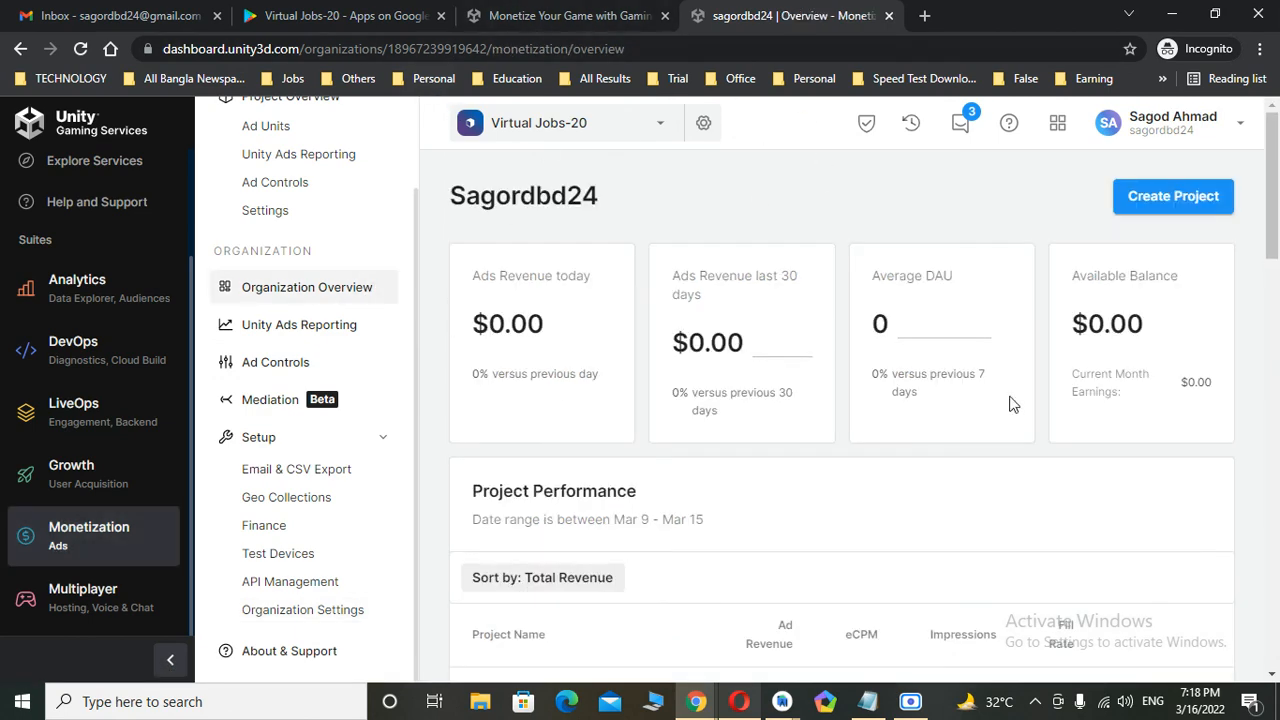
pyautogui.scroll(-10, 1060, 395)
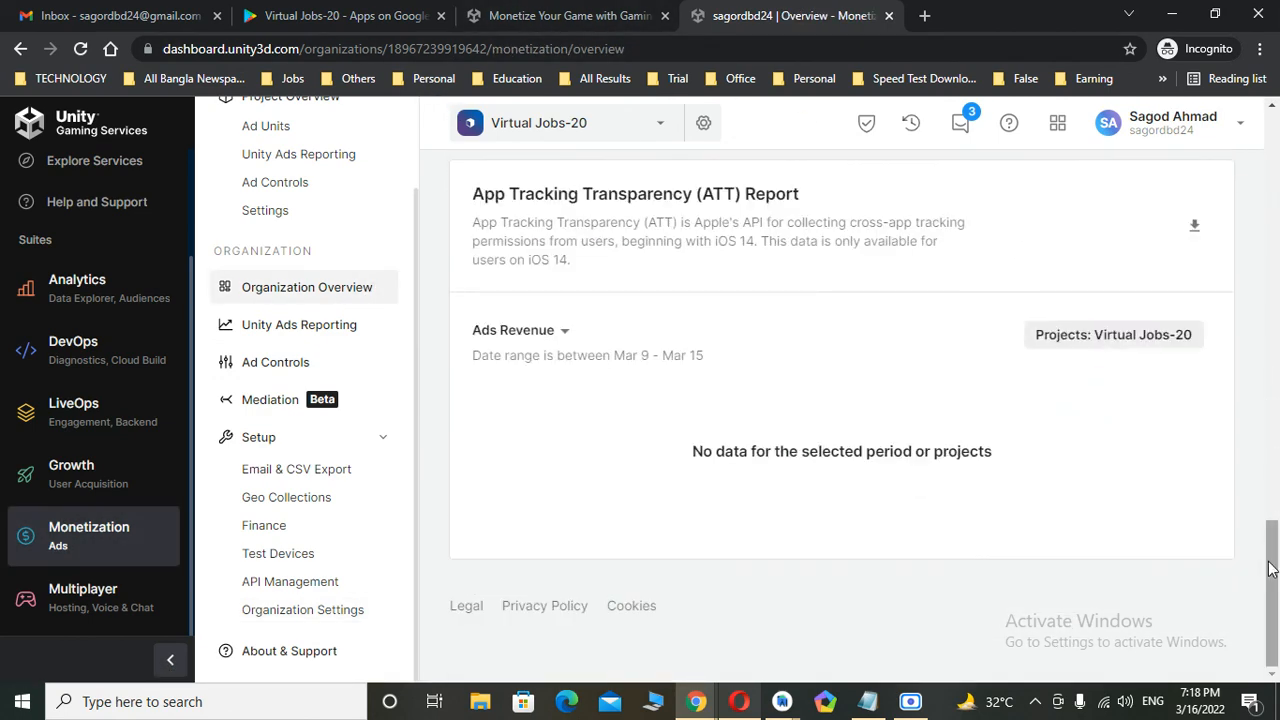
pyautogui.moveTo(1270, 568); pyautogui.dragTo(1270, 160)
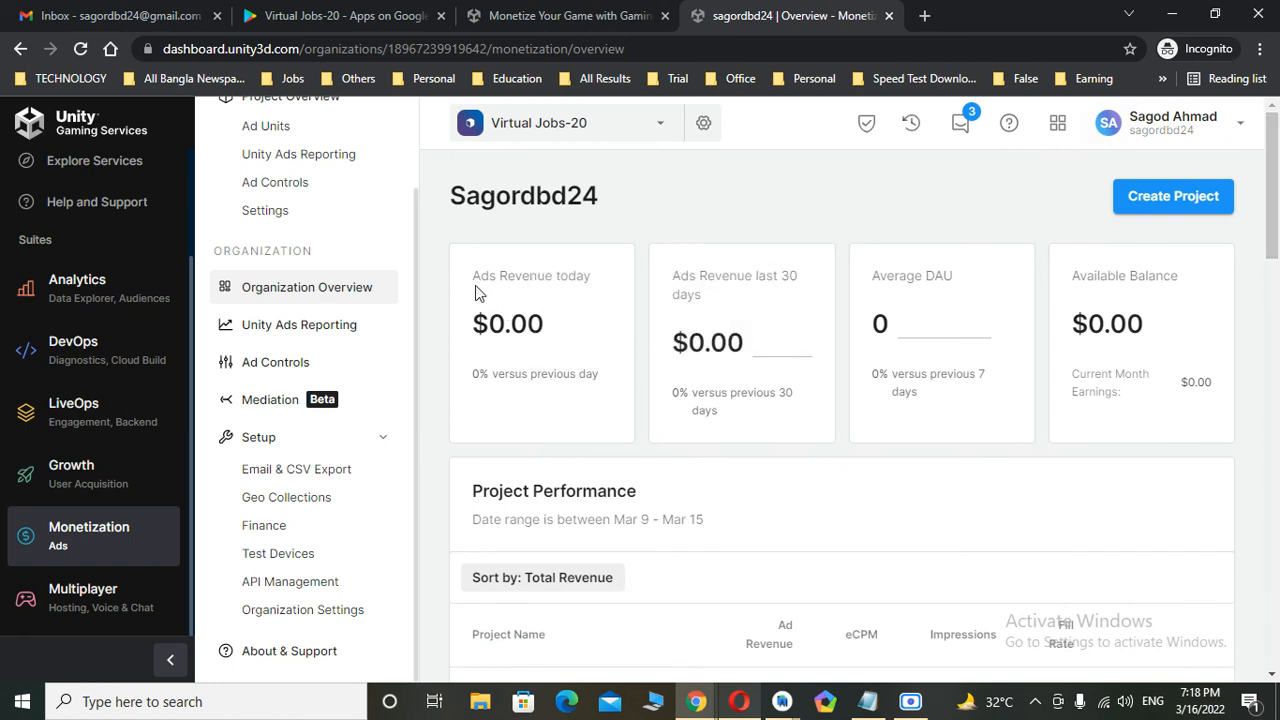
# Step: Copy the "Ads Revenue today" heading text from the overview and clear the selection
pyautogui.moveTo(475, 279); pyautogui.dragTo(612, 286)
pyautogui.rightClick(563, 281)
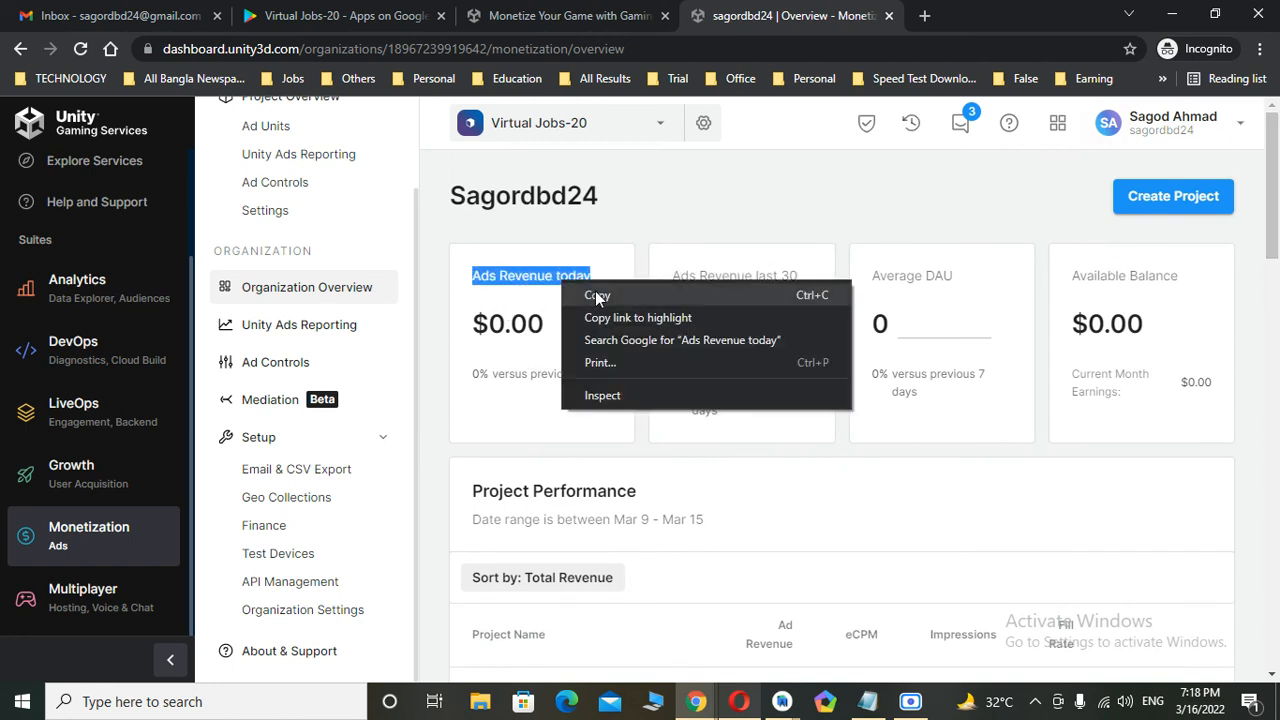
pyautogui.click(595, 291)
pyautogui.click(810, 212)
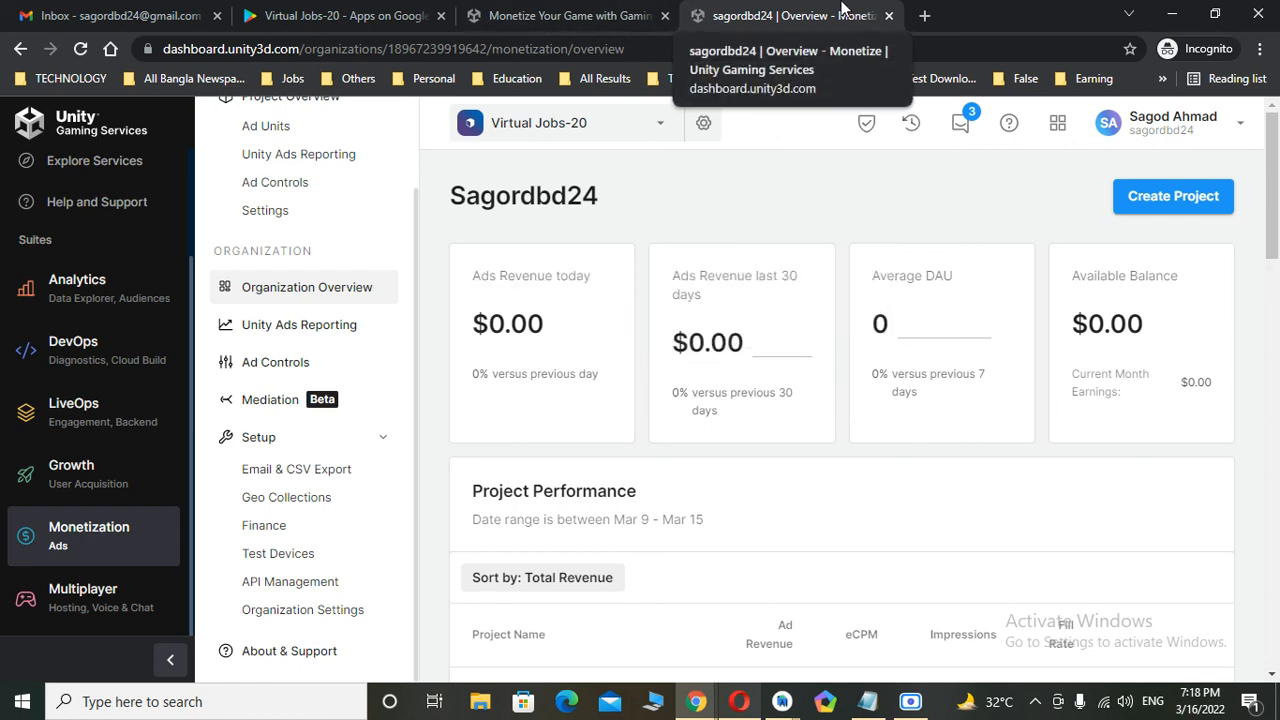
pyautogui.moveTo(912, 702)
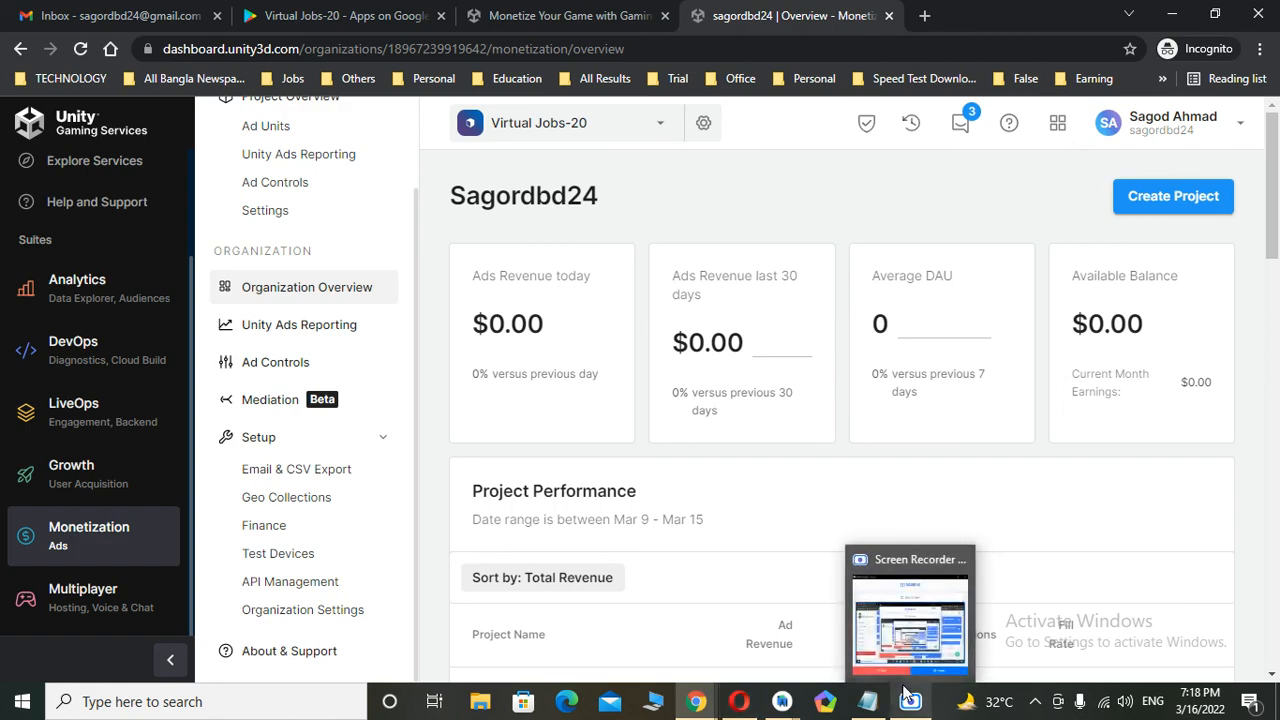
pyautogui.click(919, 652)
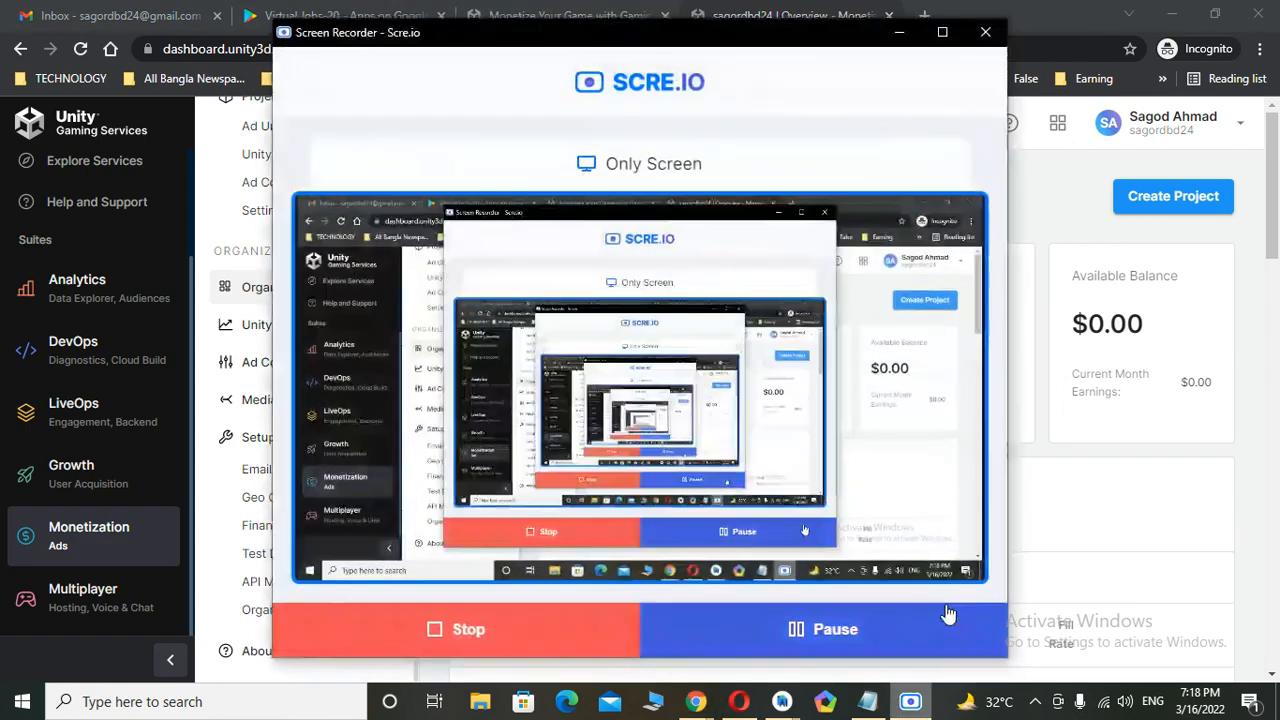